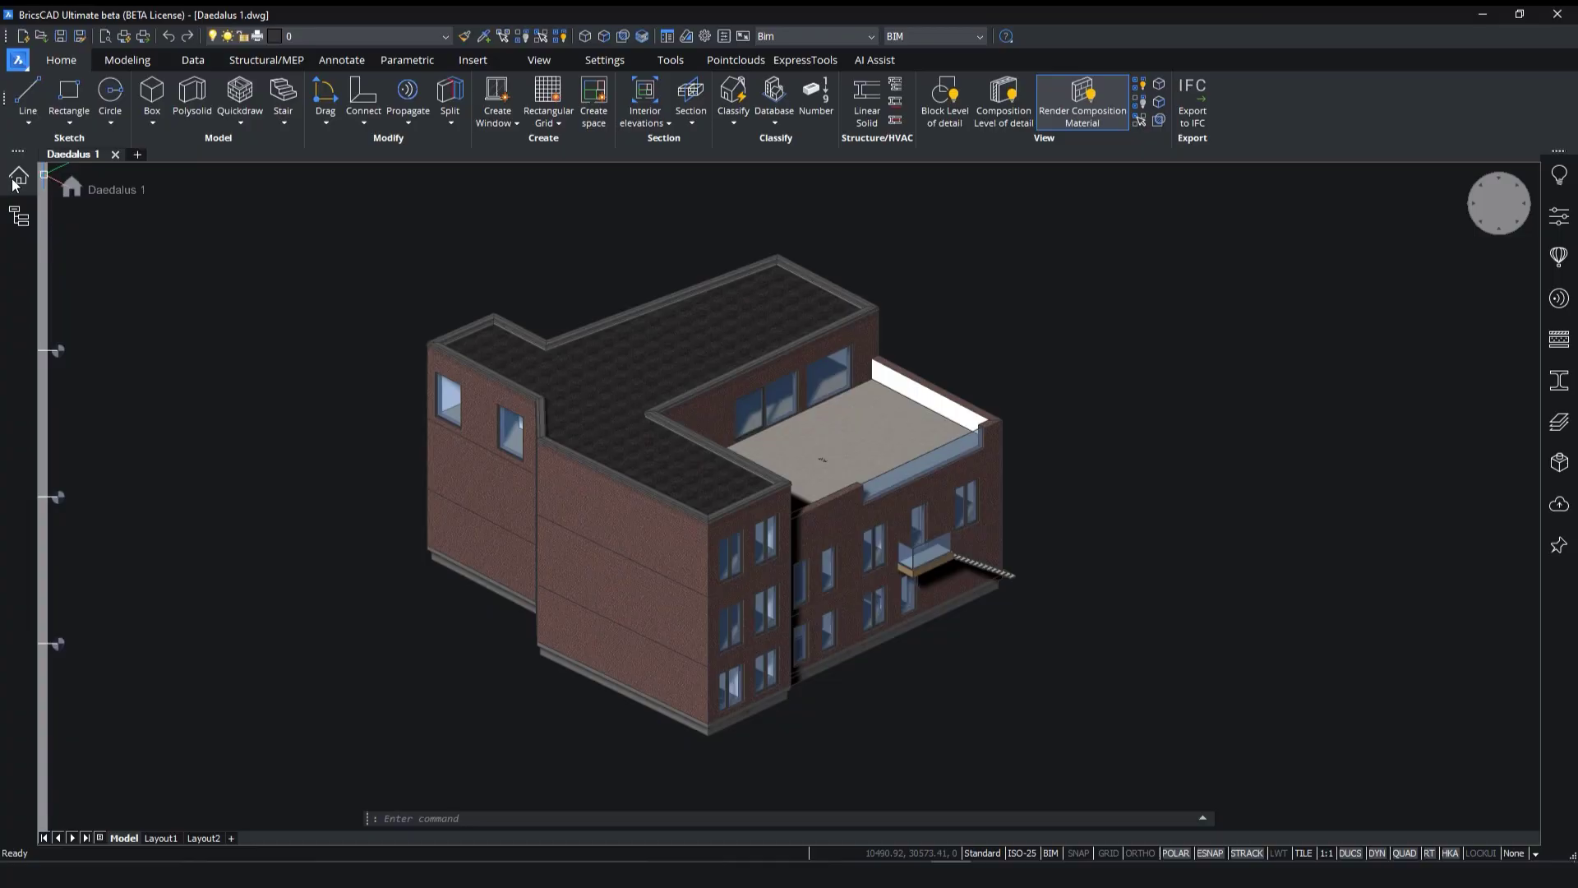
Step: Open the BIM Project Browser and look through the Daedalus project's existing sheets down to the end of the list
left_click(15, 178)
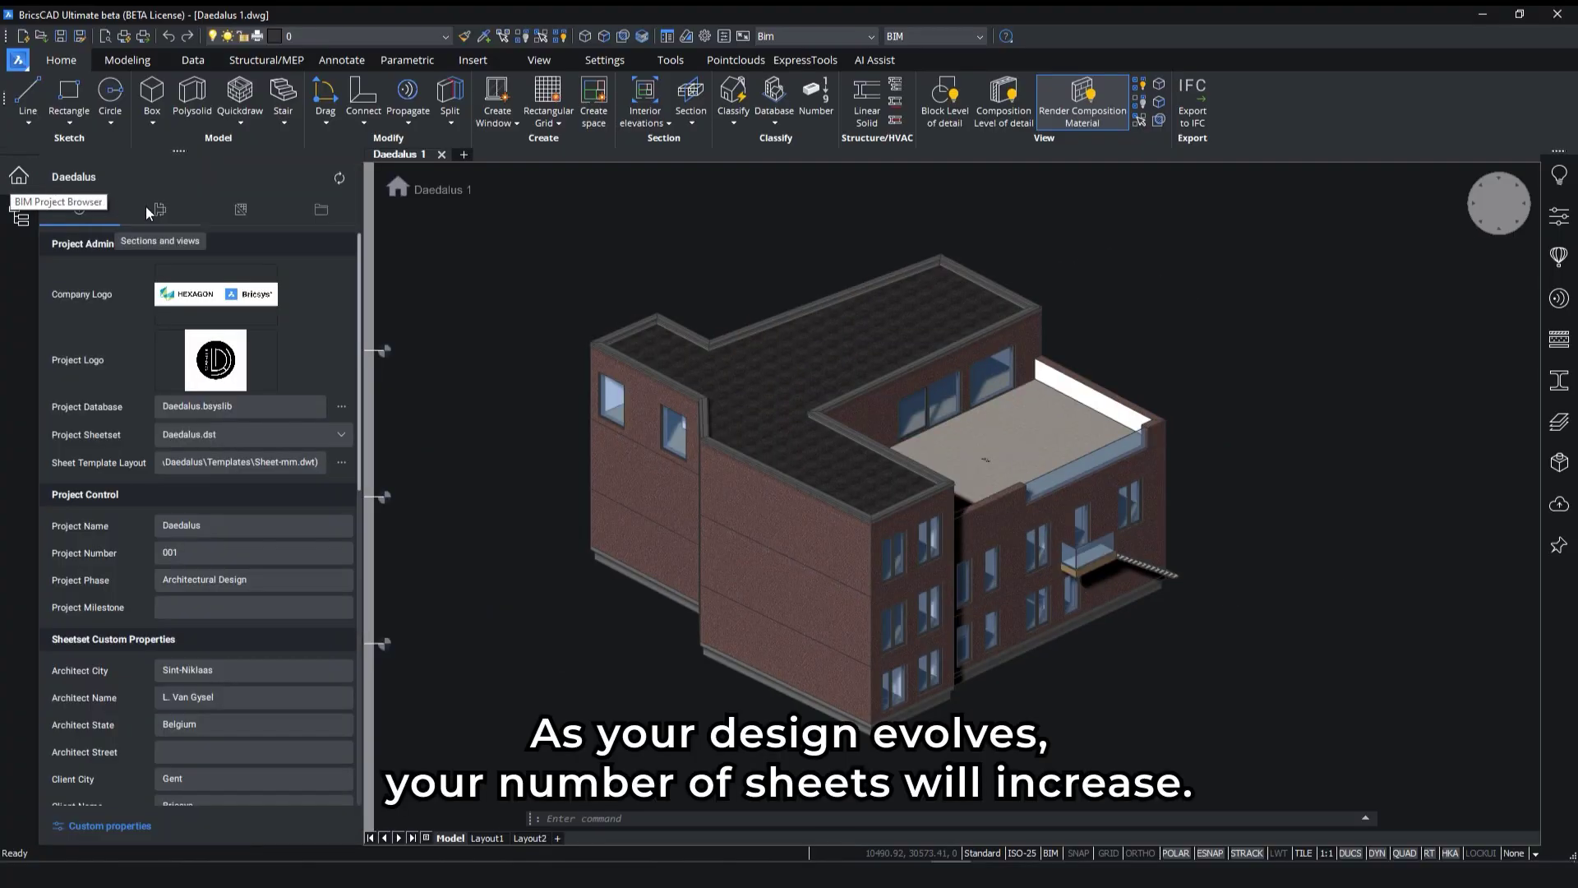
left_click(235, 214)
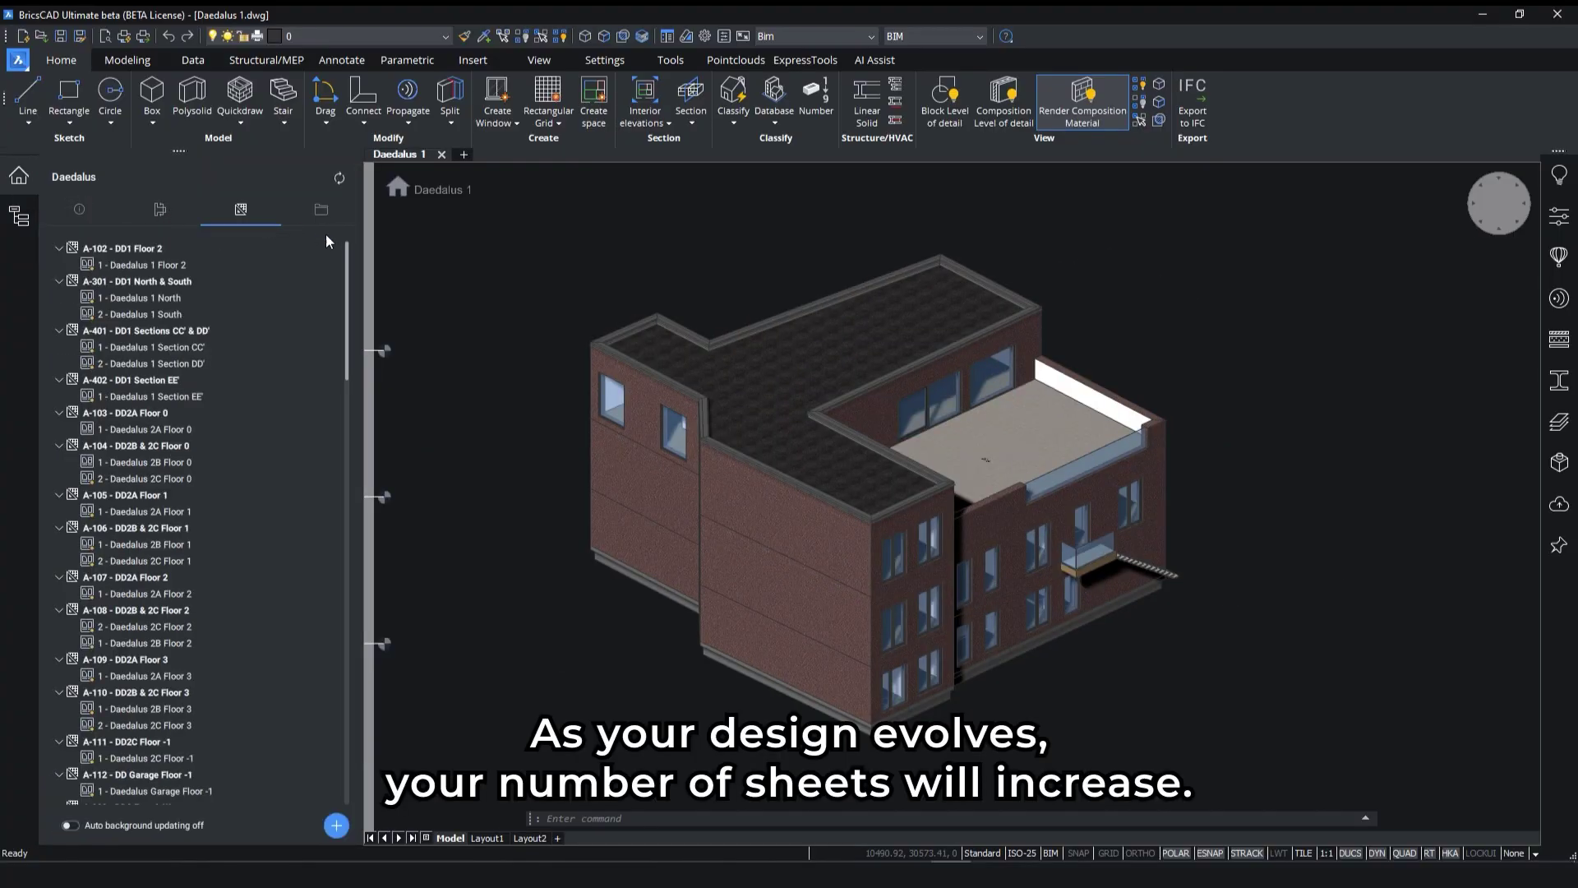
left_click_drag(347, 254, 328, 687)
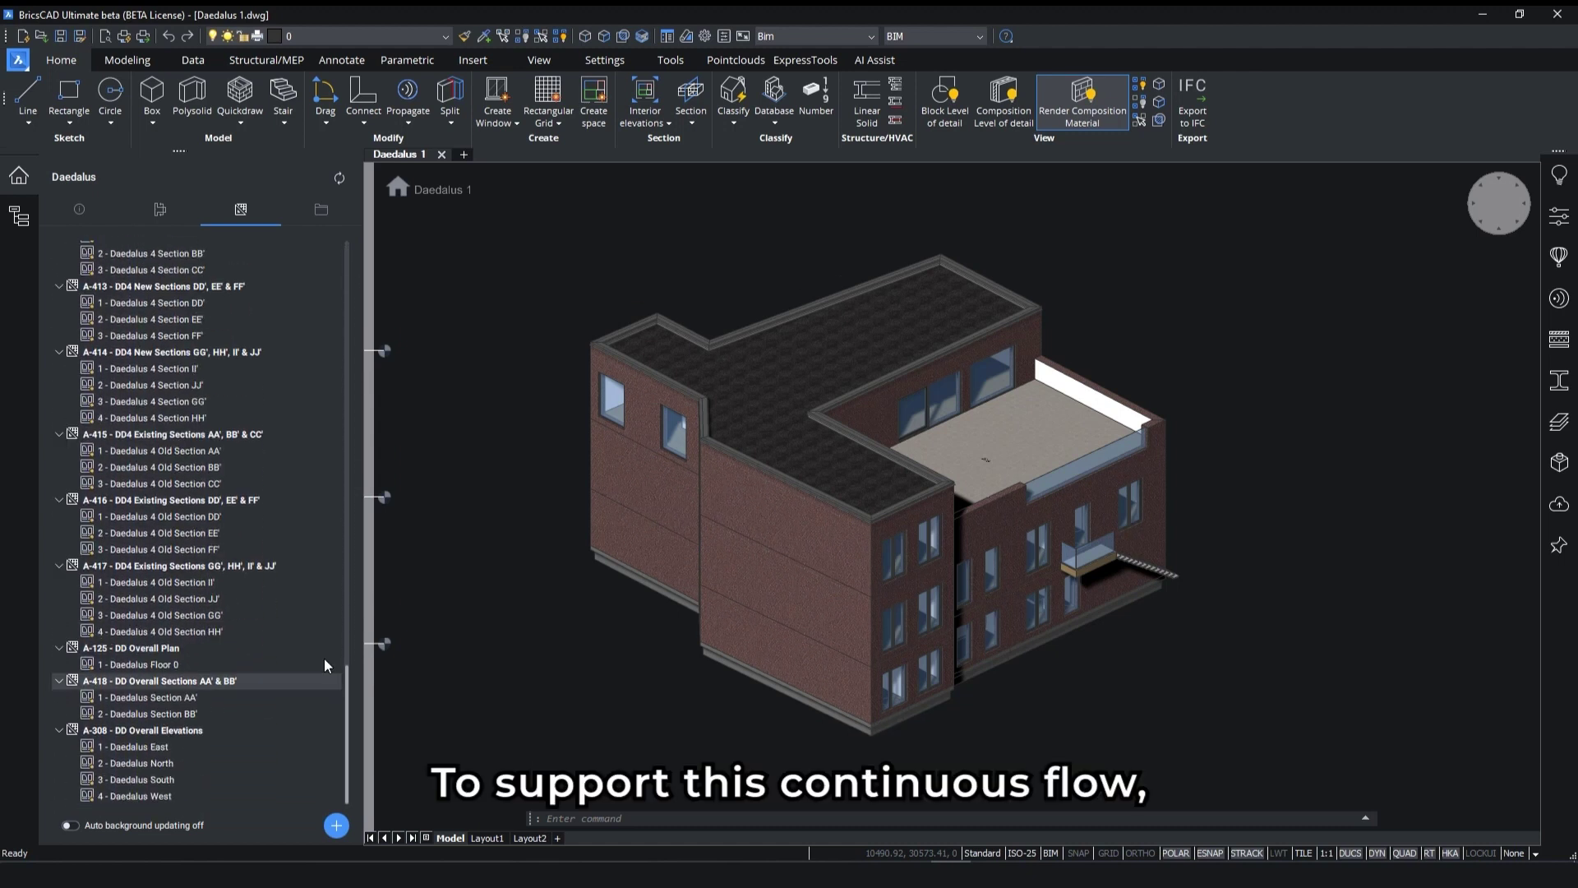
Step: Start creating sheets from the Daedalus 1 views Floor 0, Floor 1, East, West and Section AA'
left_click(158, 215)
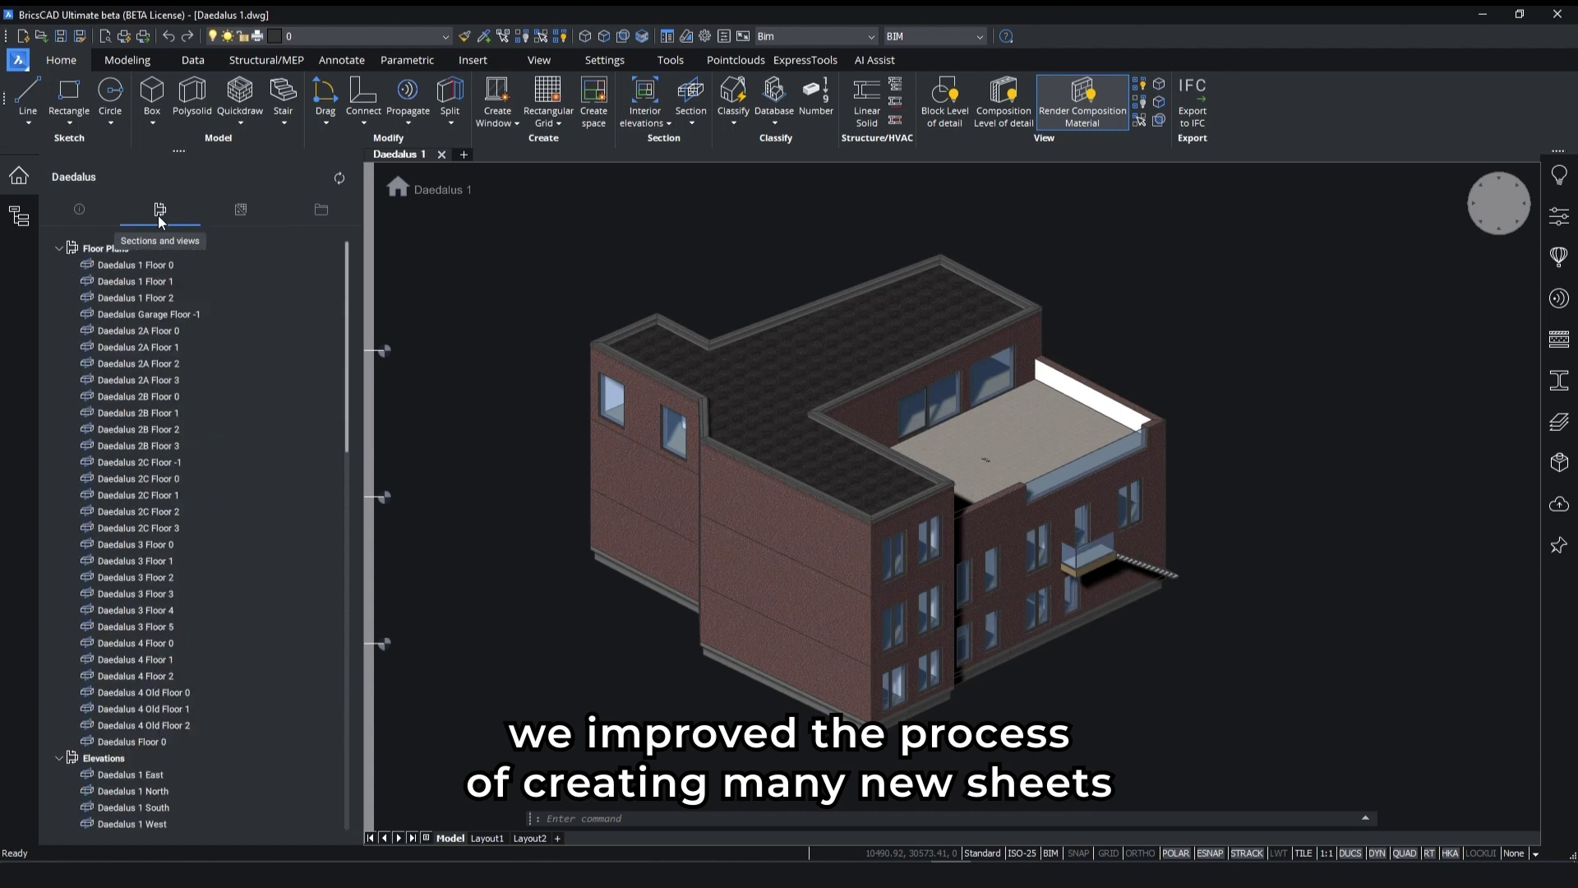
left_click(177, 268)
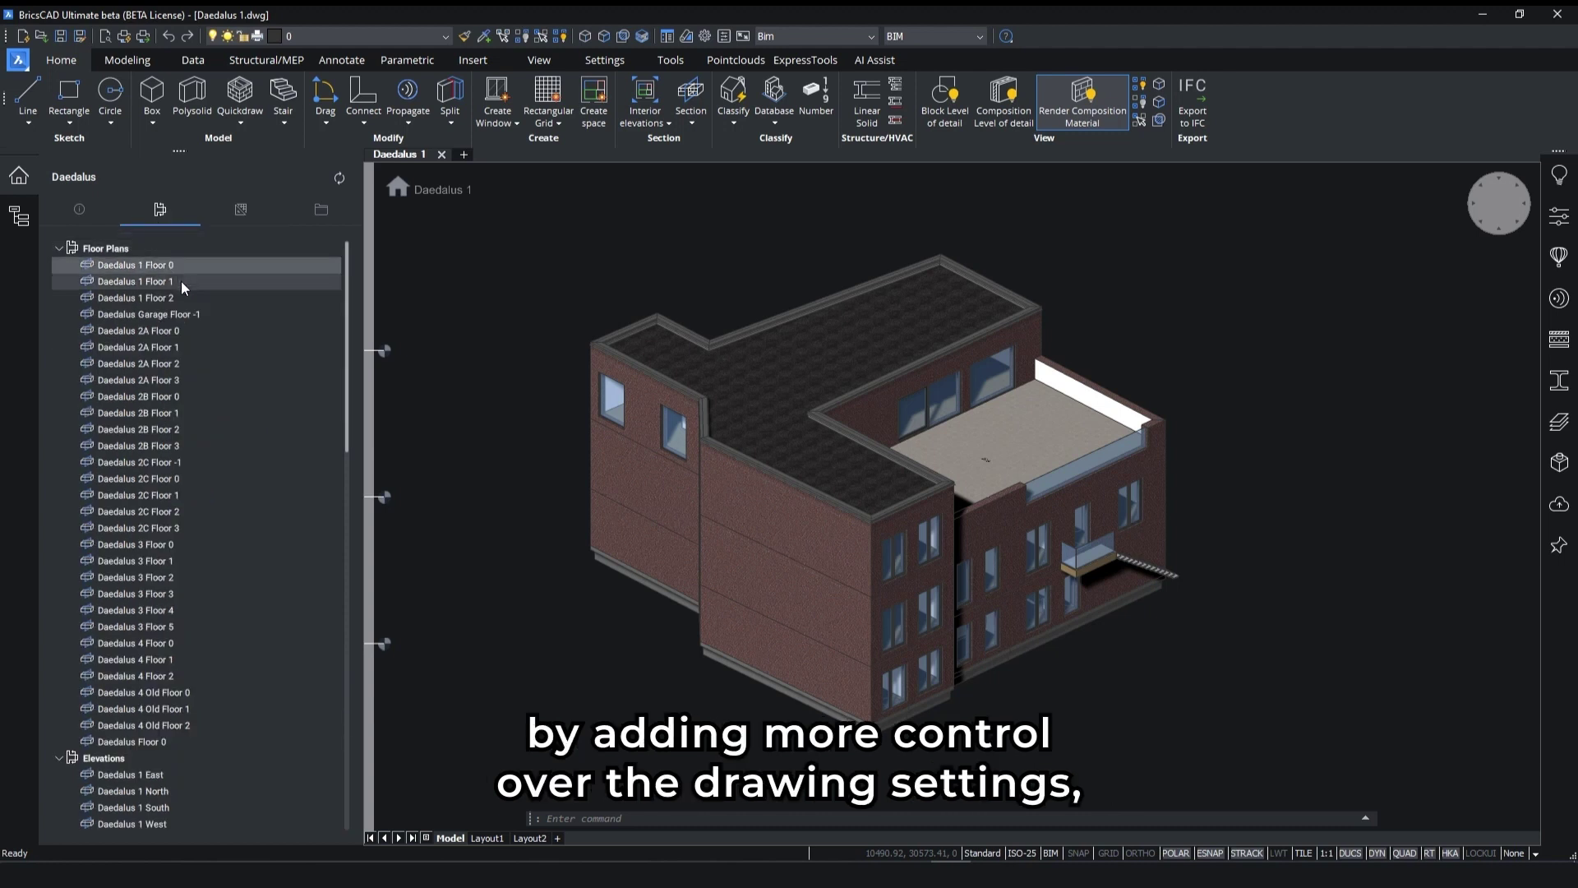
left_click(181, 281, "ctrl")
left_click(171, 774, "ctrl")
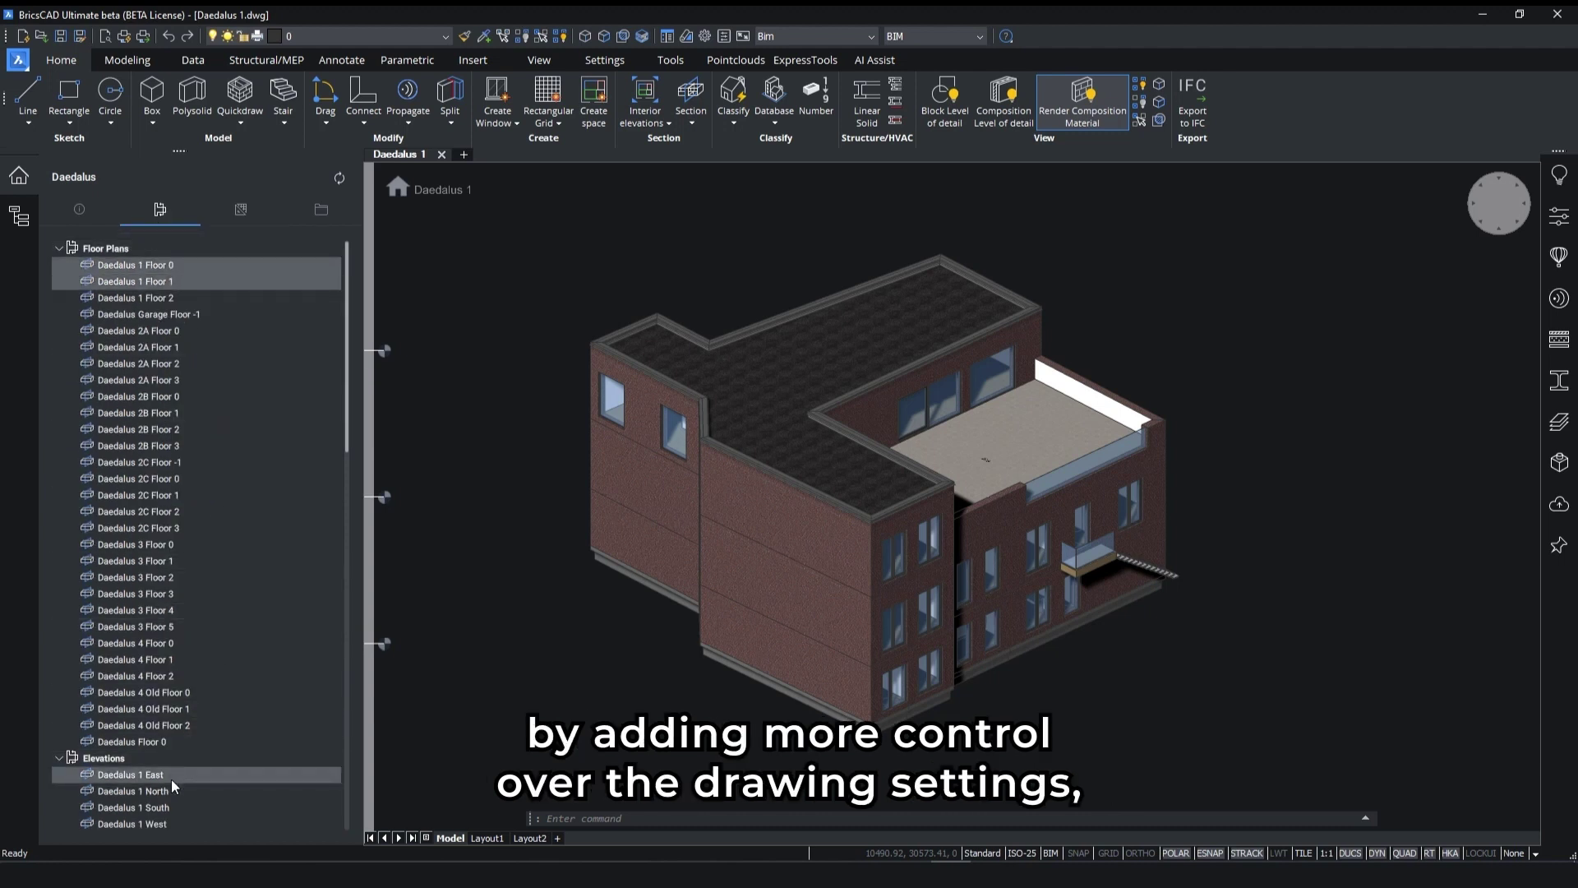
left_click(166, 823, "ctrl")
scroll(230, 526, "down", 15)
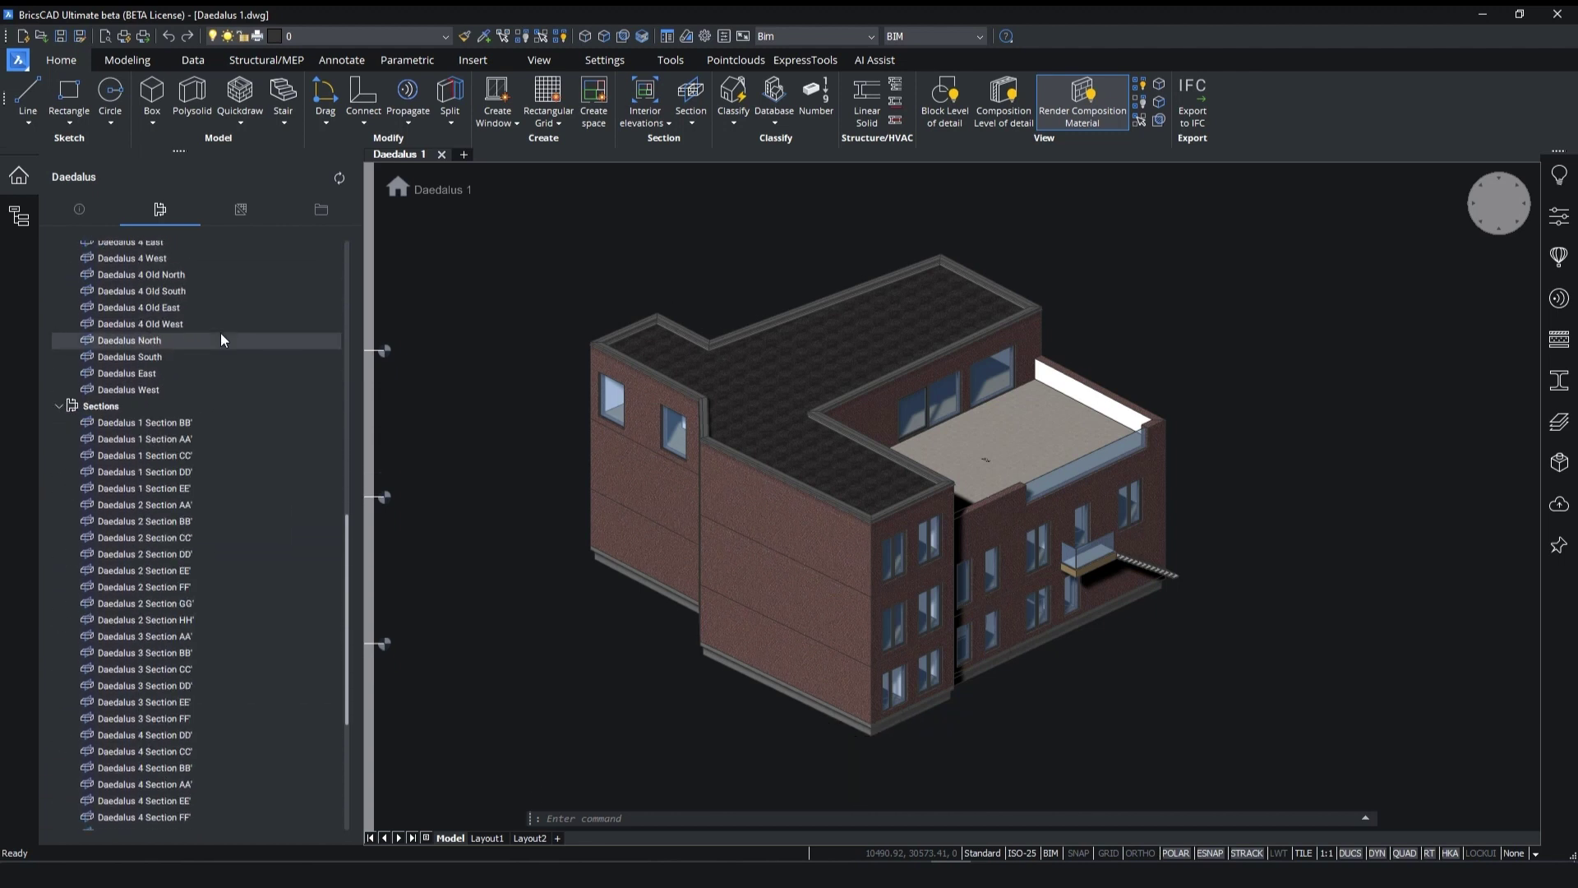
scroll(224, 318, "up", 3)
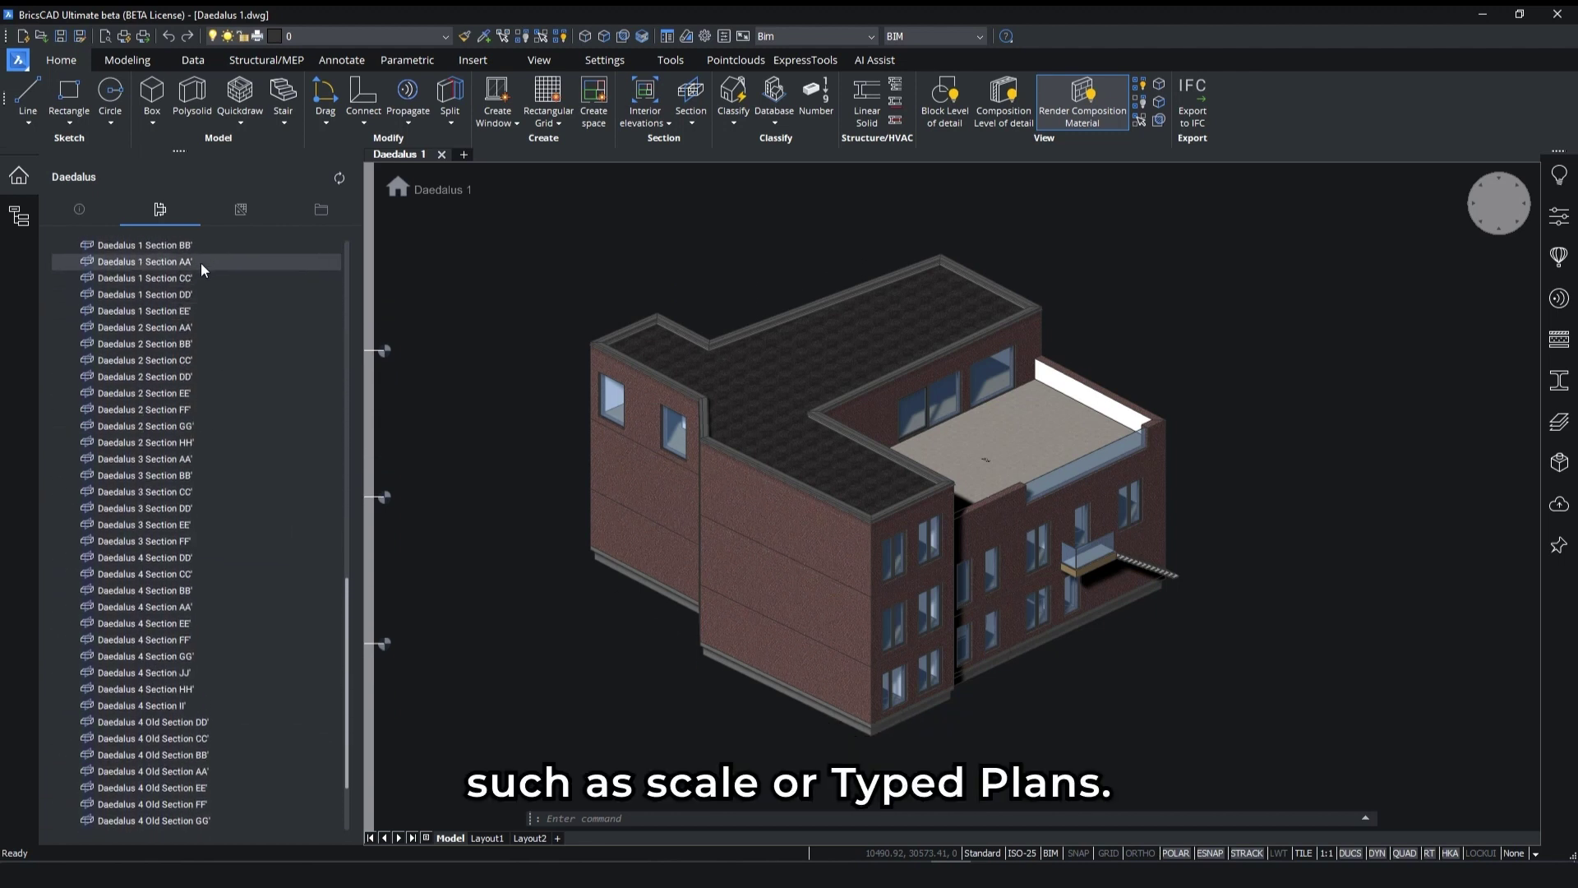
right_click(178, 263)
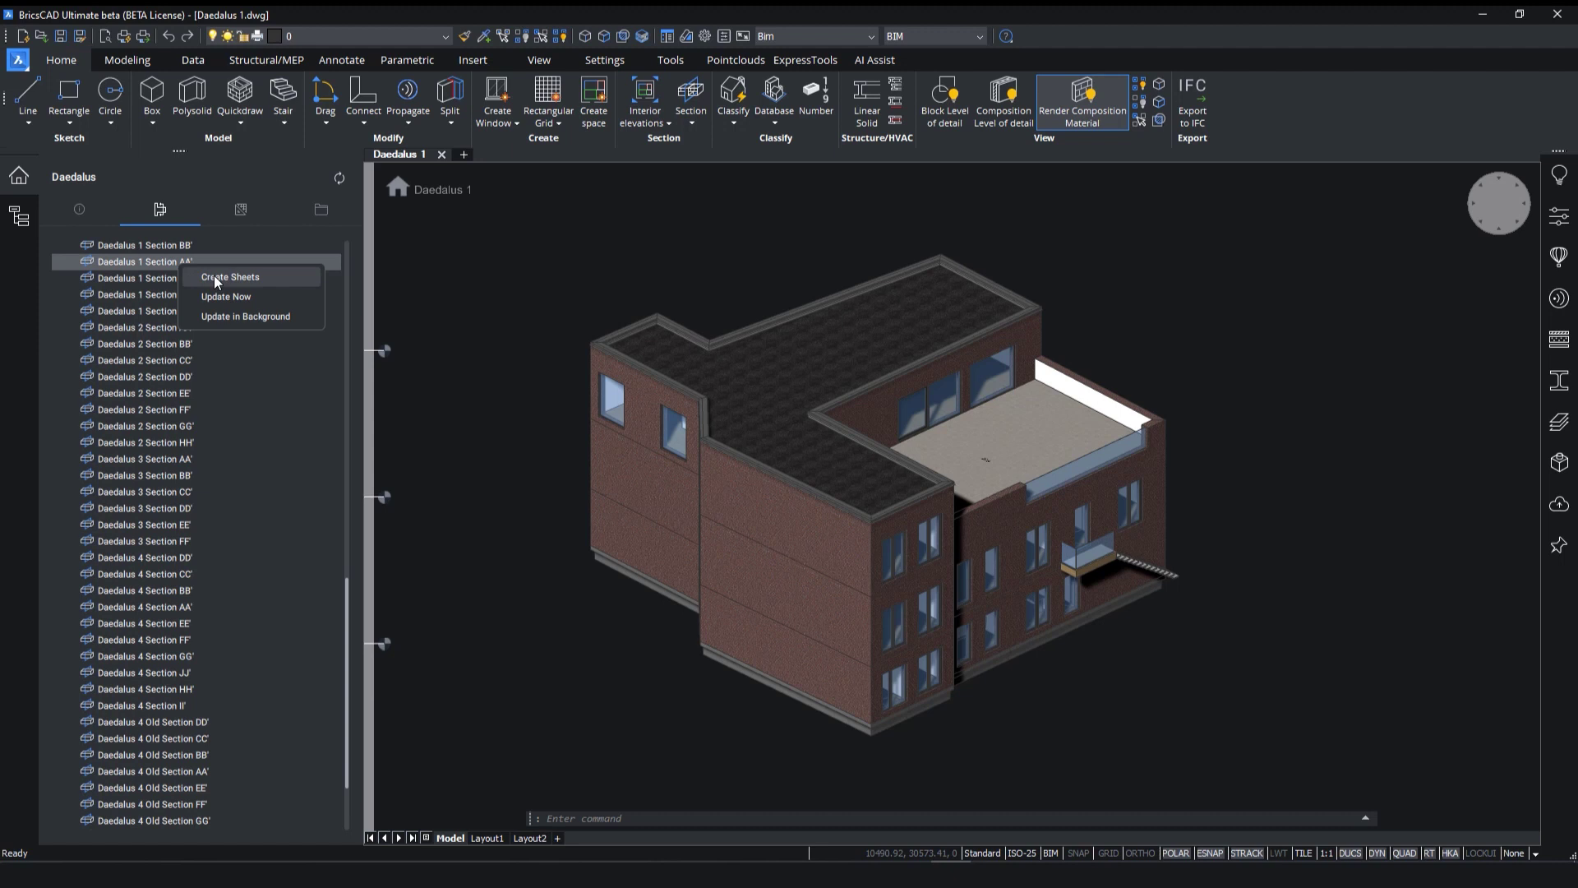
left_click(215, 280)
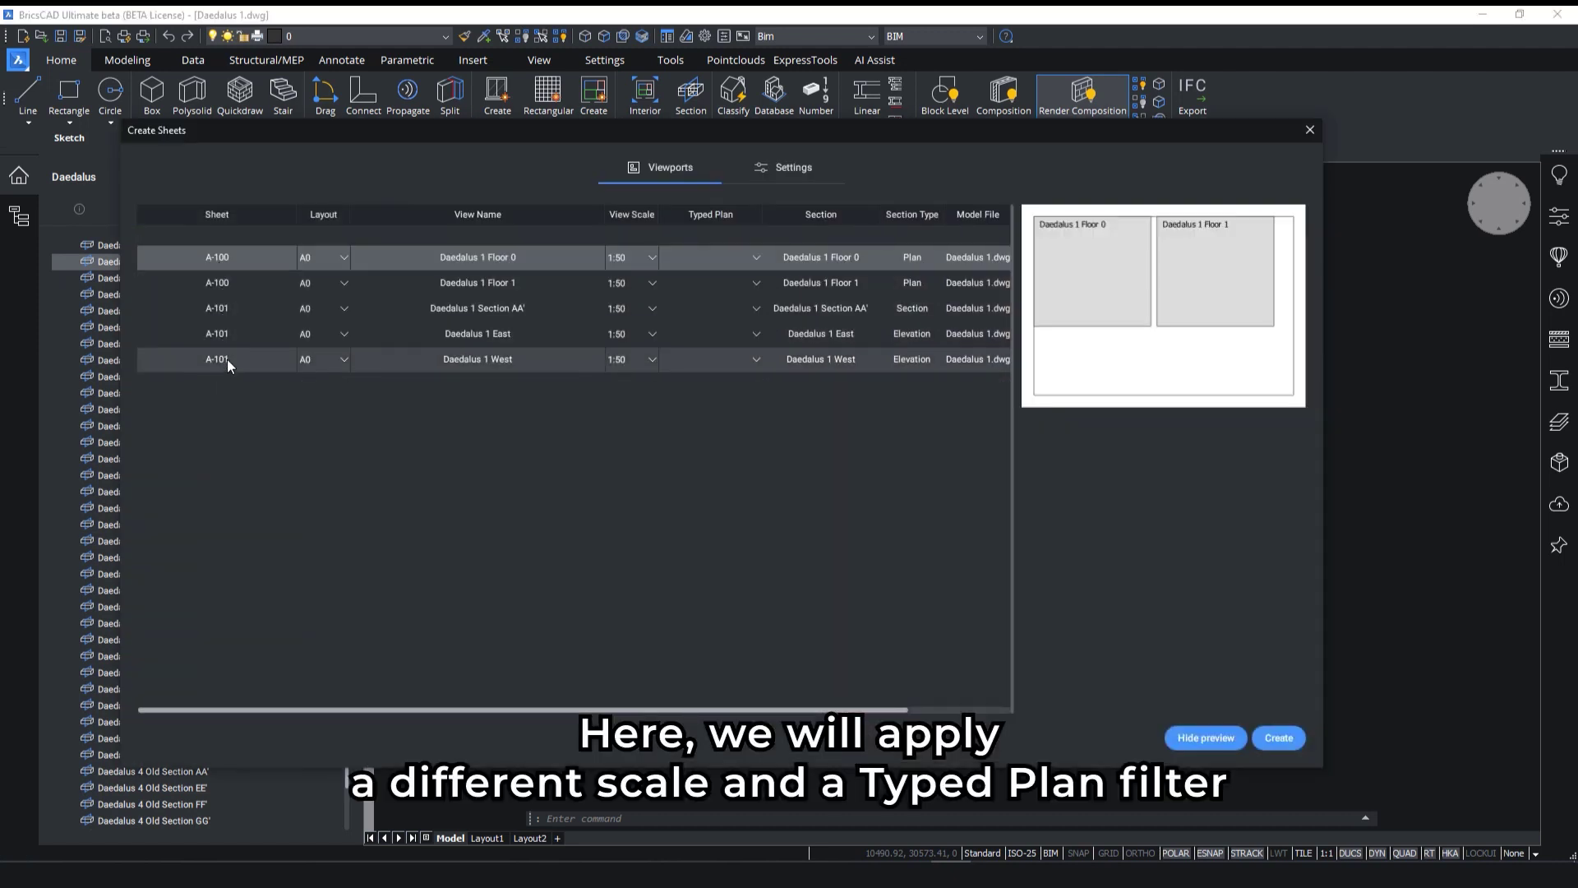
Step: Set all five views to the A1 layout and a 1:100 view scale
left_click(344, 257)
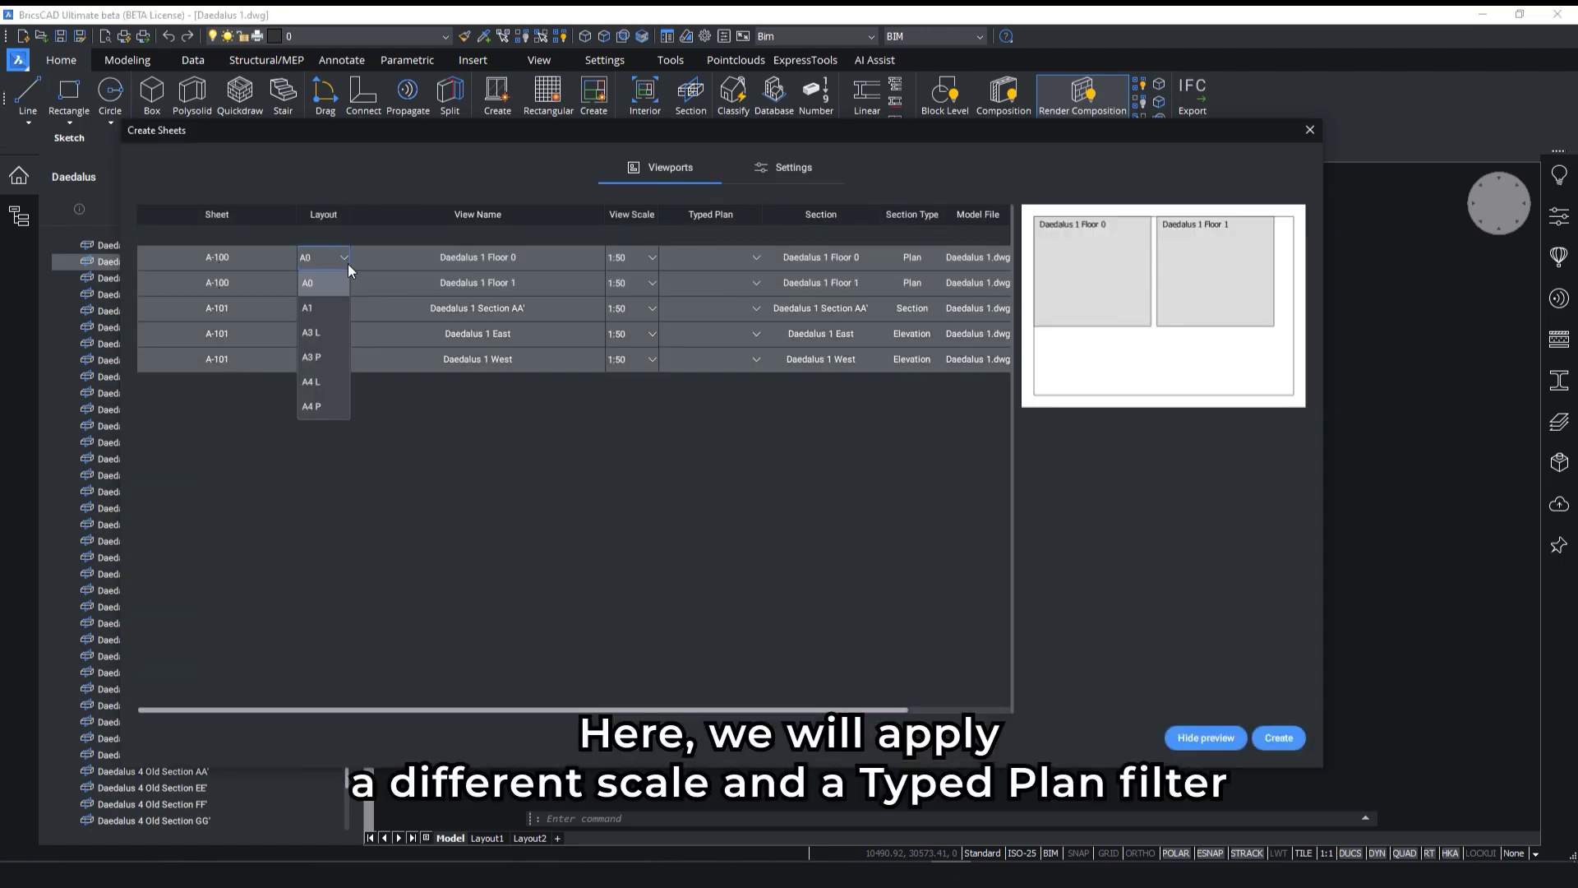
left_click(339, 309)
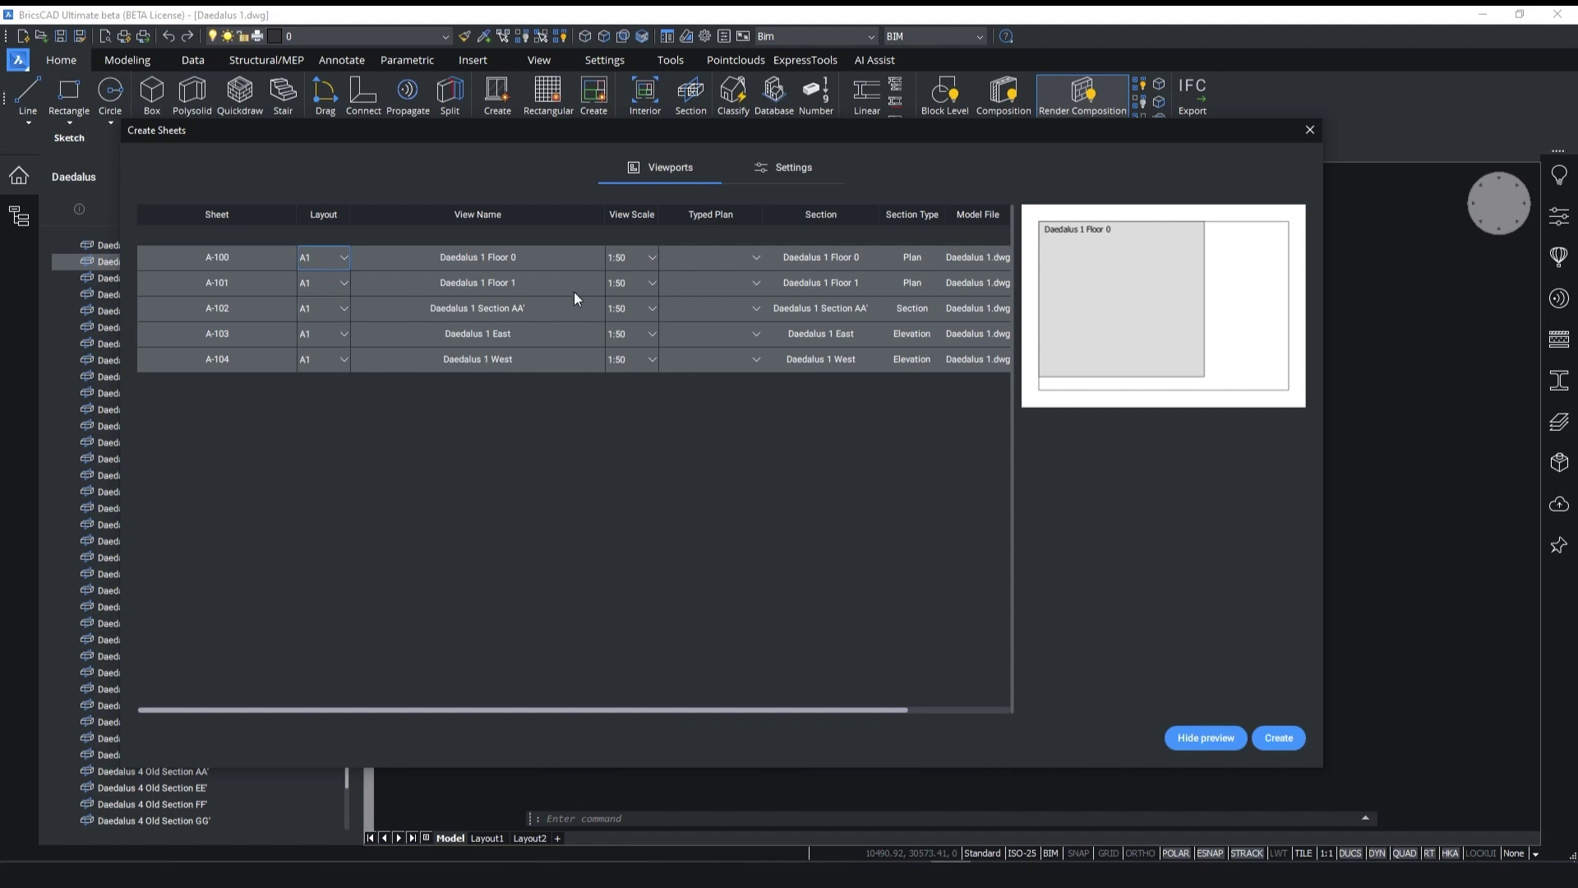
left_click(654, 257)
left_click(643, 432)
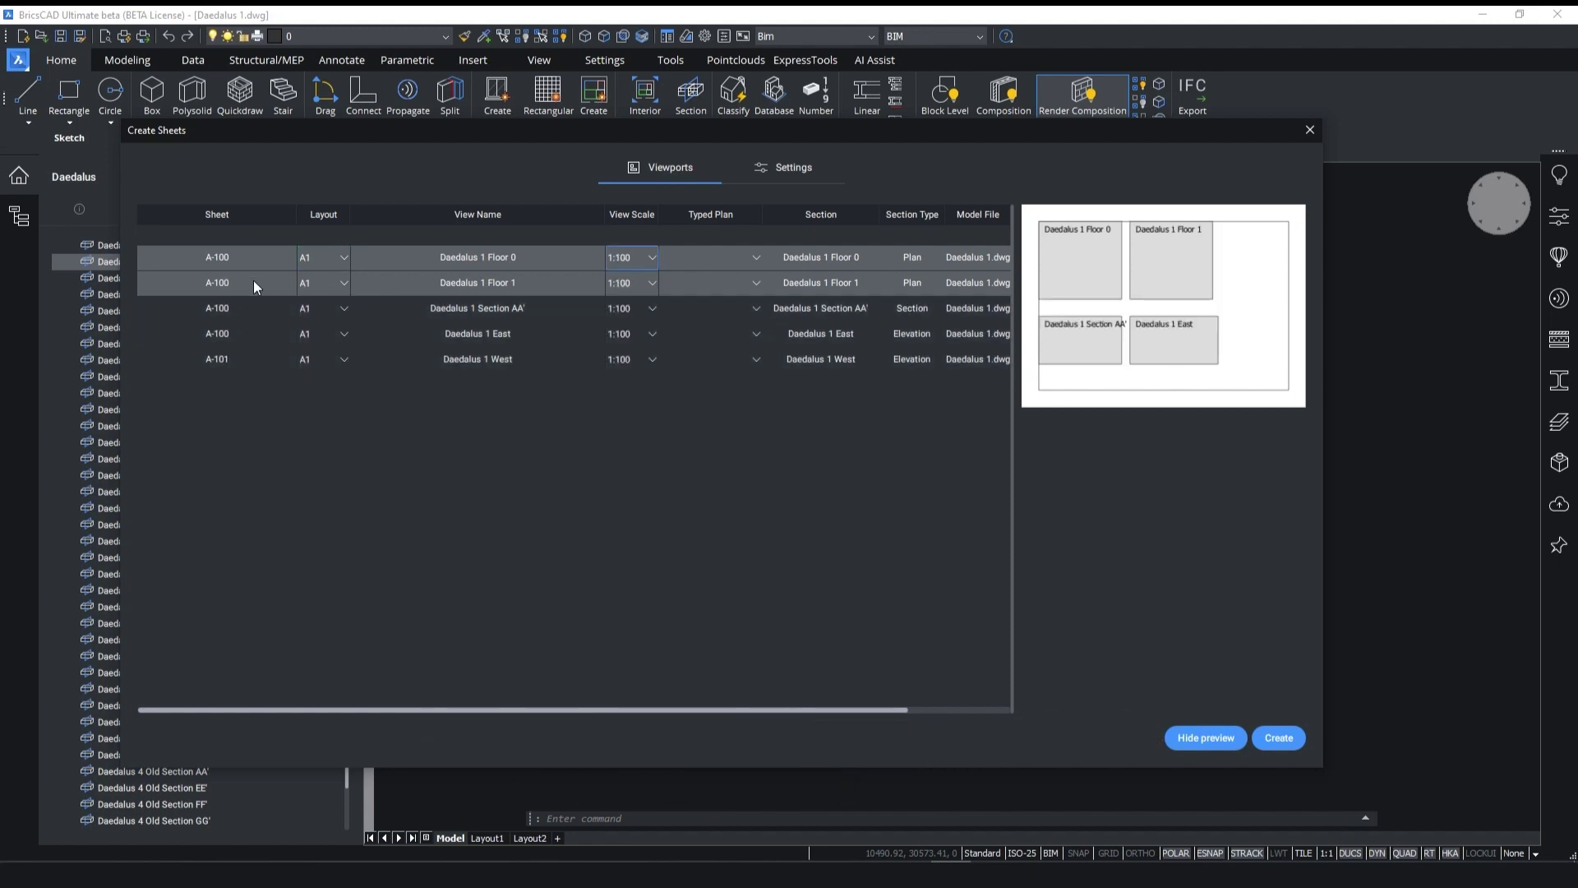
Step: Give only the Daedalus 1 Floor 1 view a 1:200 scale and the Structural Elements Strategy typed plan, and create the sheet
left_click(652, 284)
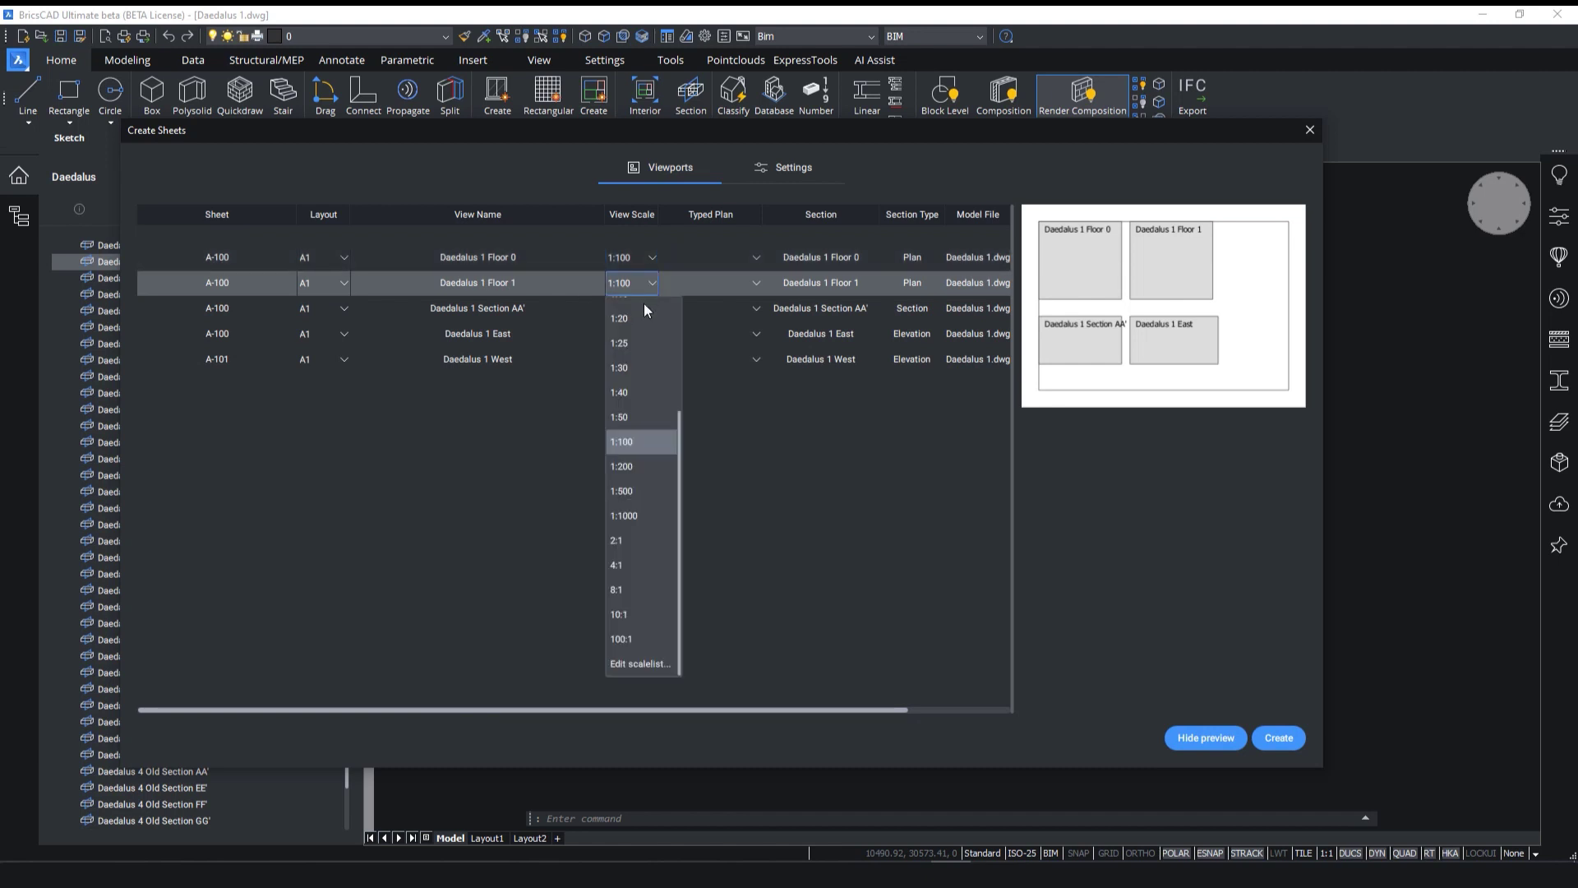
left_click(635, 467)
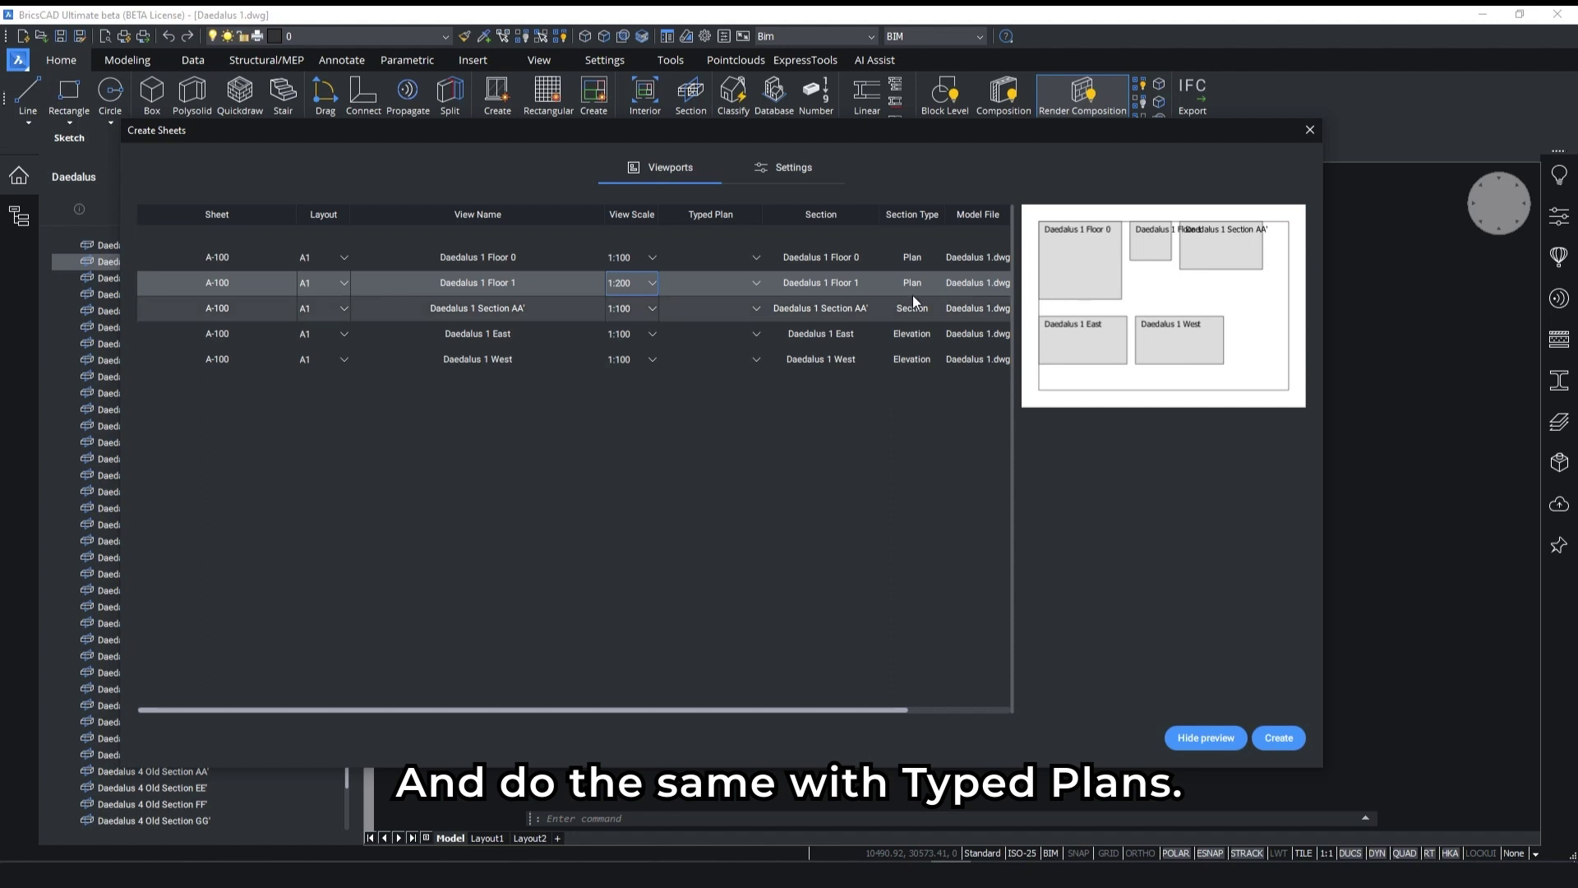
left_click(756, 283)
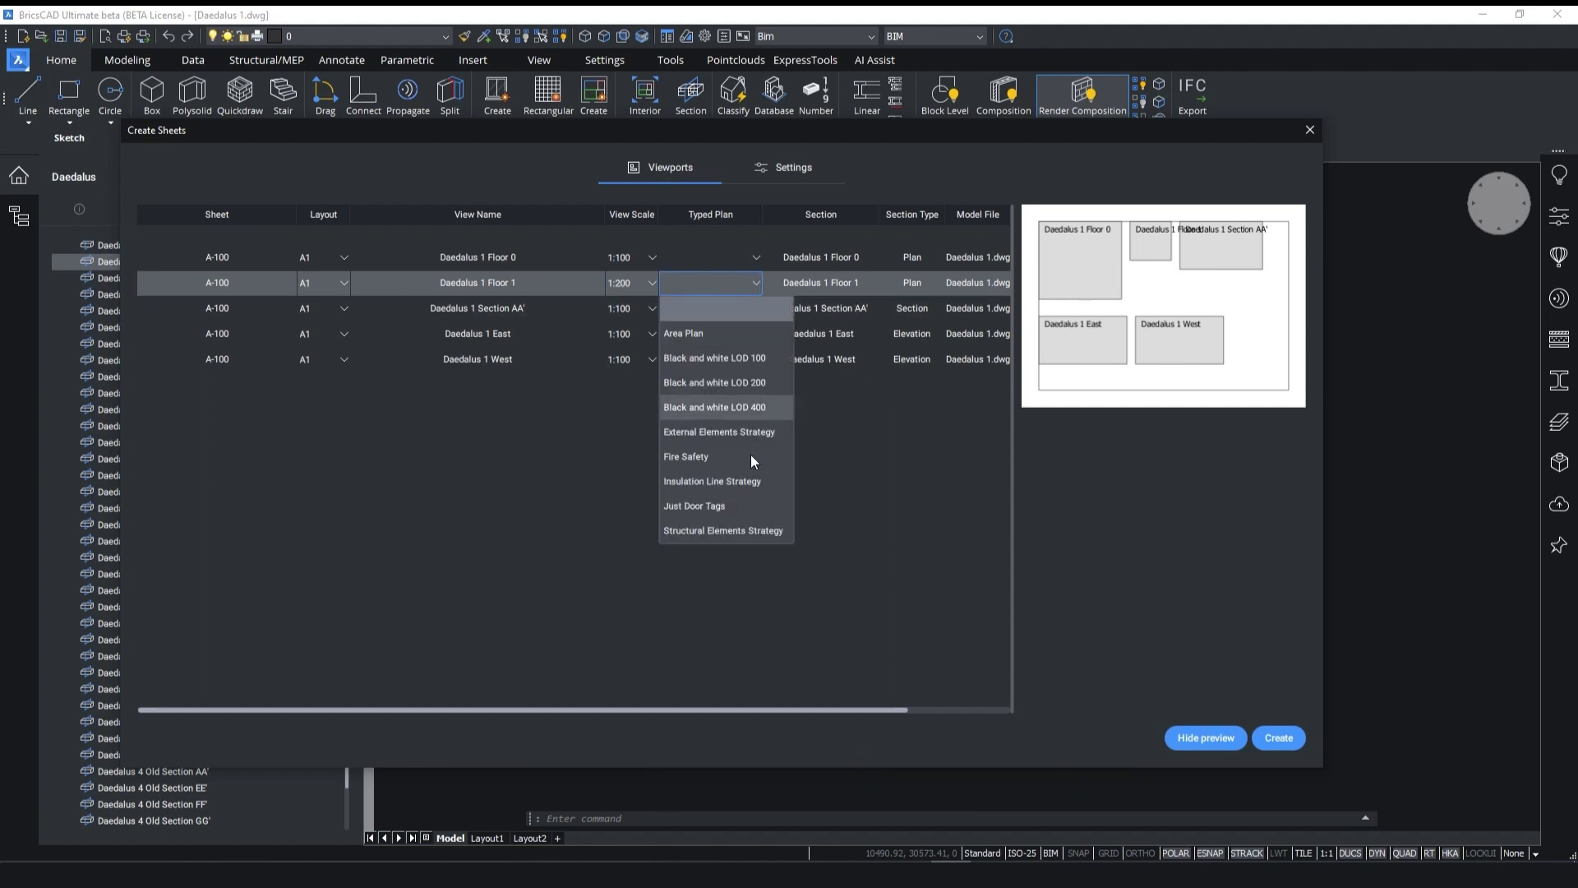
left_click(741, 529)
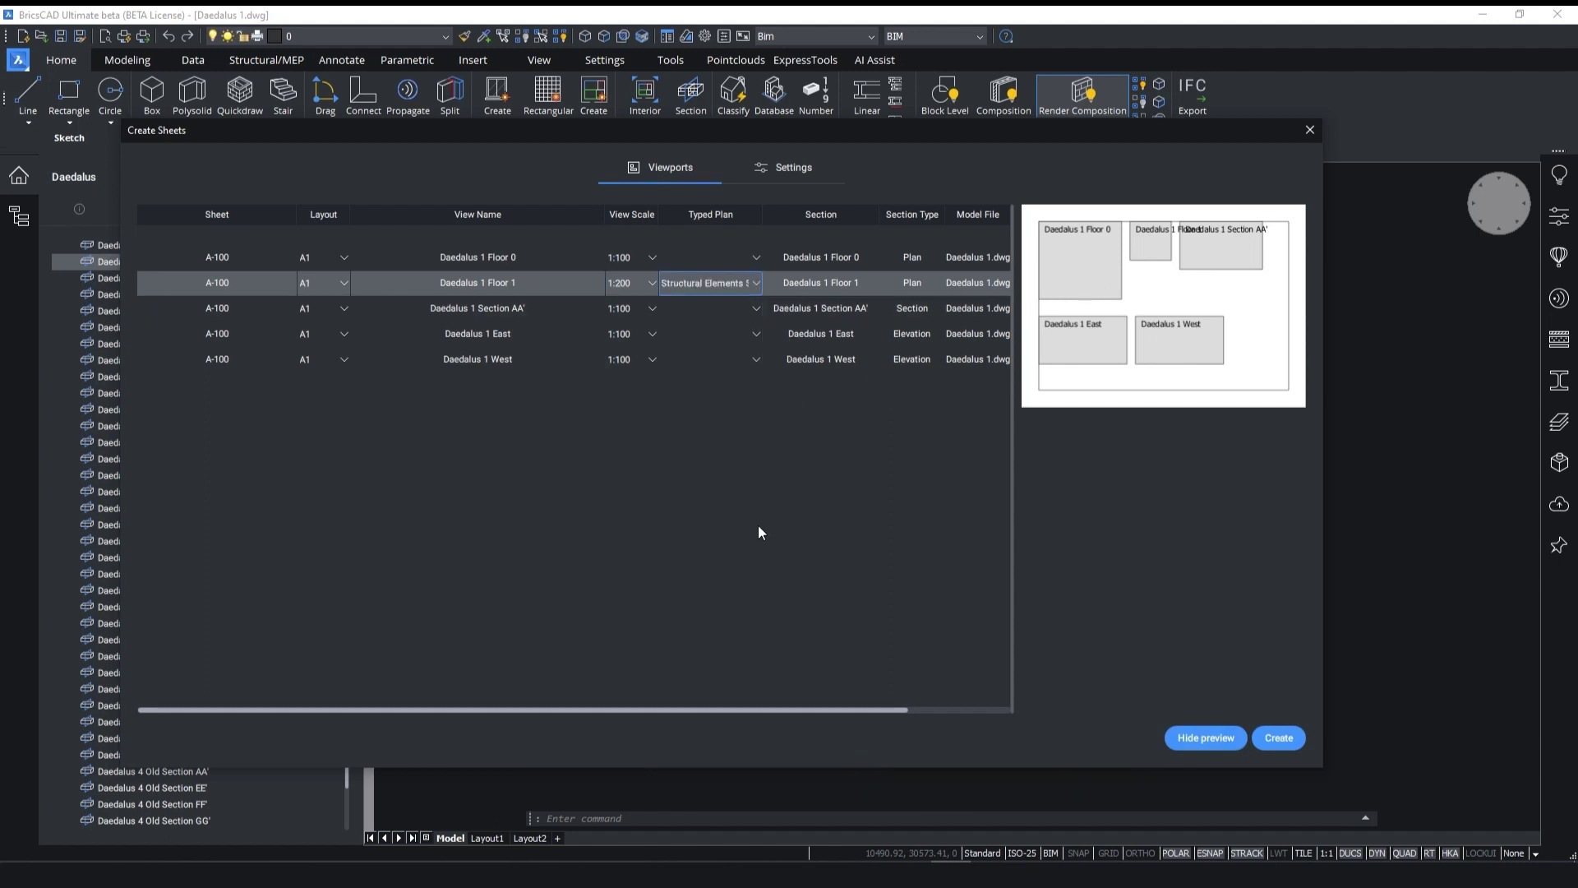
left_click(1278, 737)
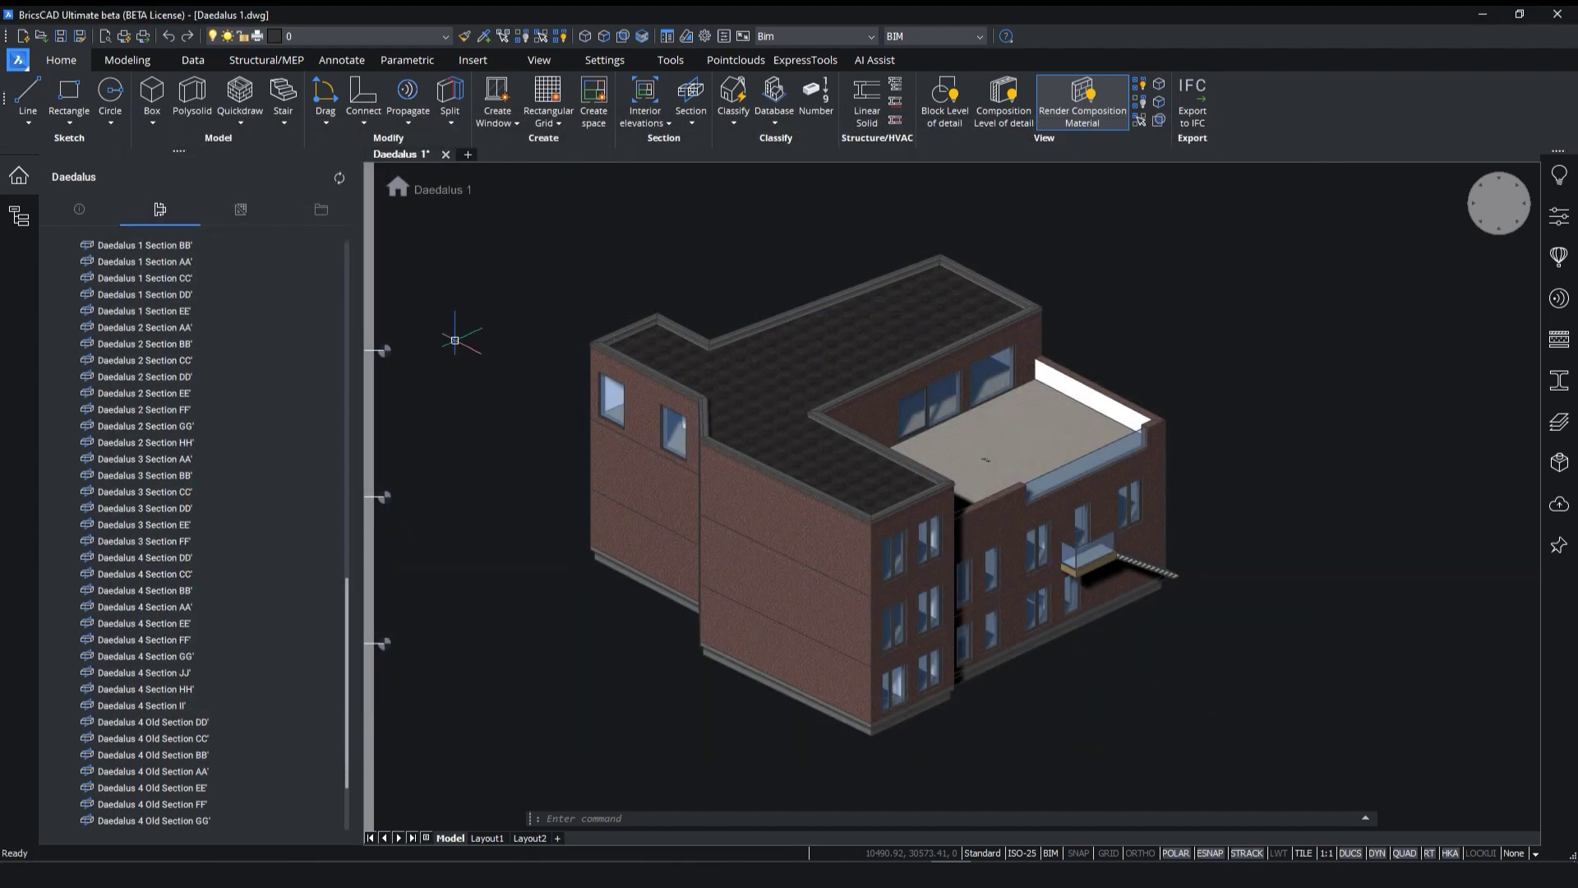
Step: Find the new A-100 sheet in the project's sheet list, update it immediately and open it
left_click(242, 210)
scroll(279, 442, "down", 5)
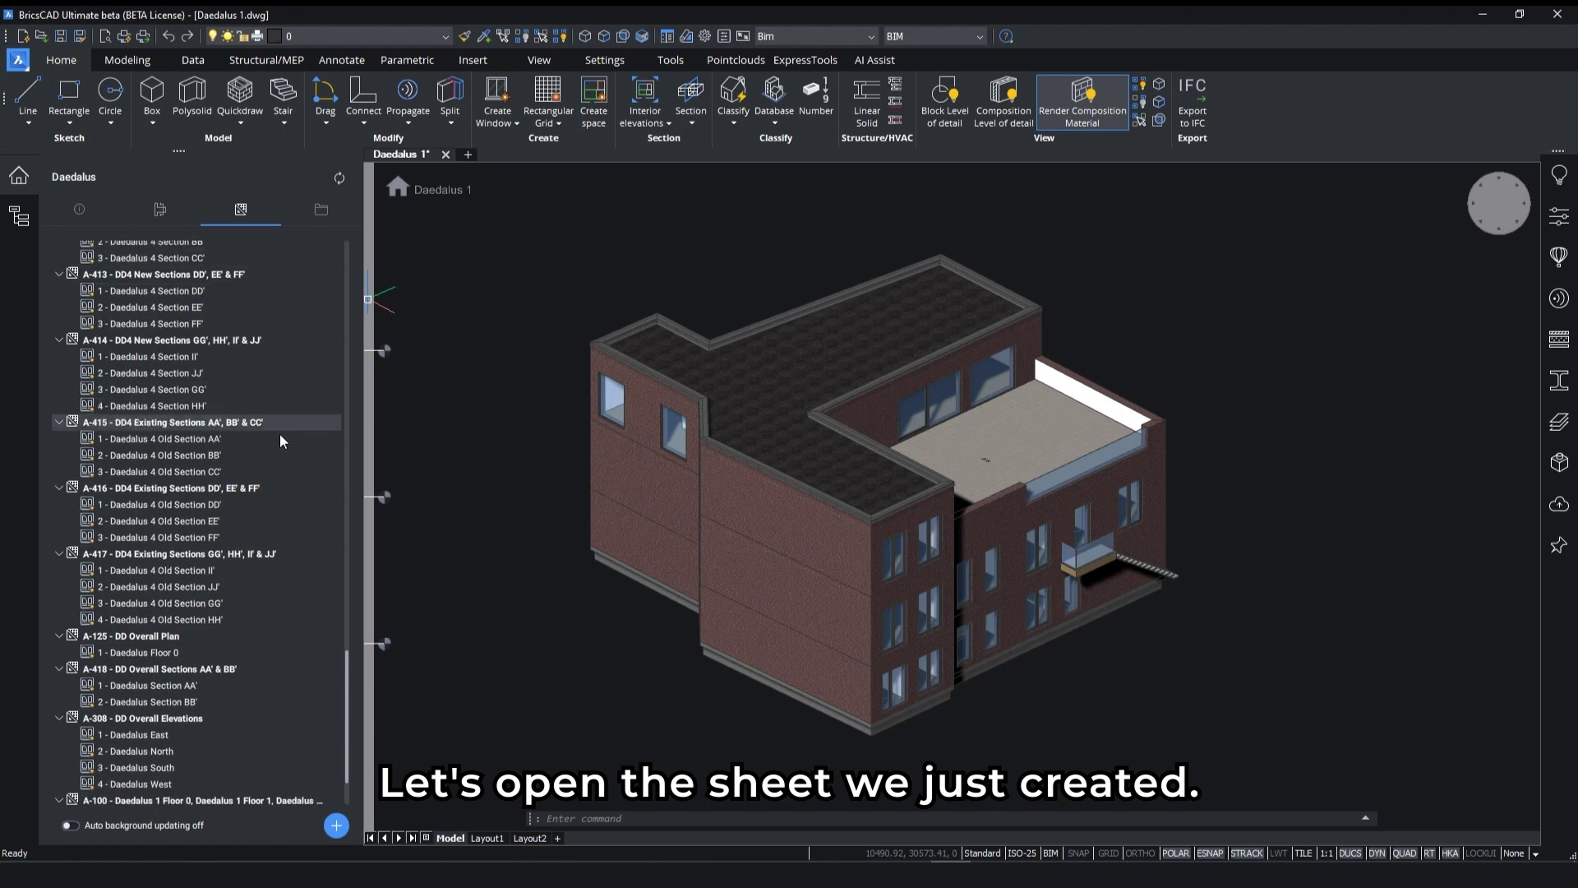
scroll(280, 442, "down", 2)
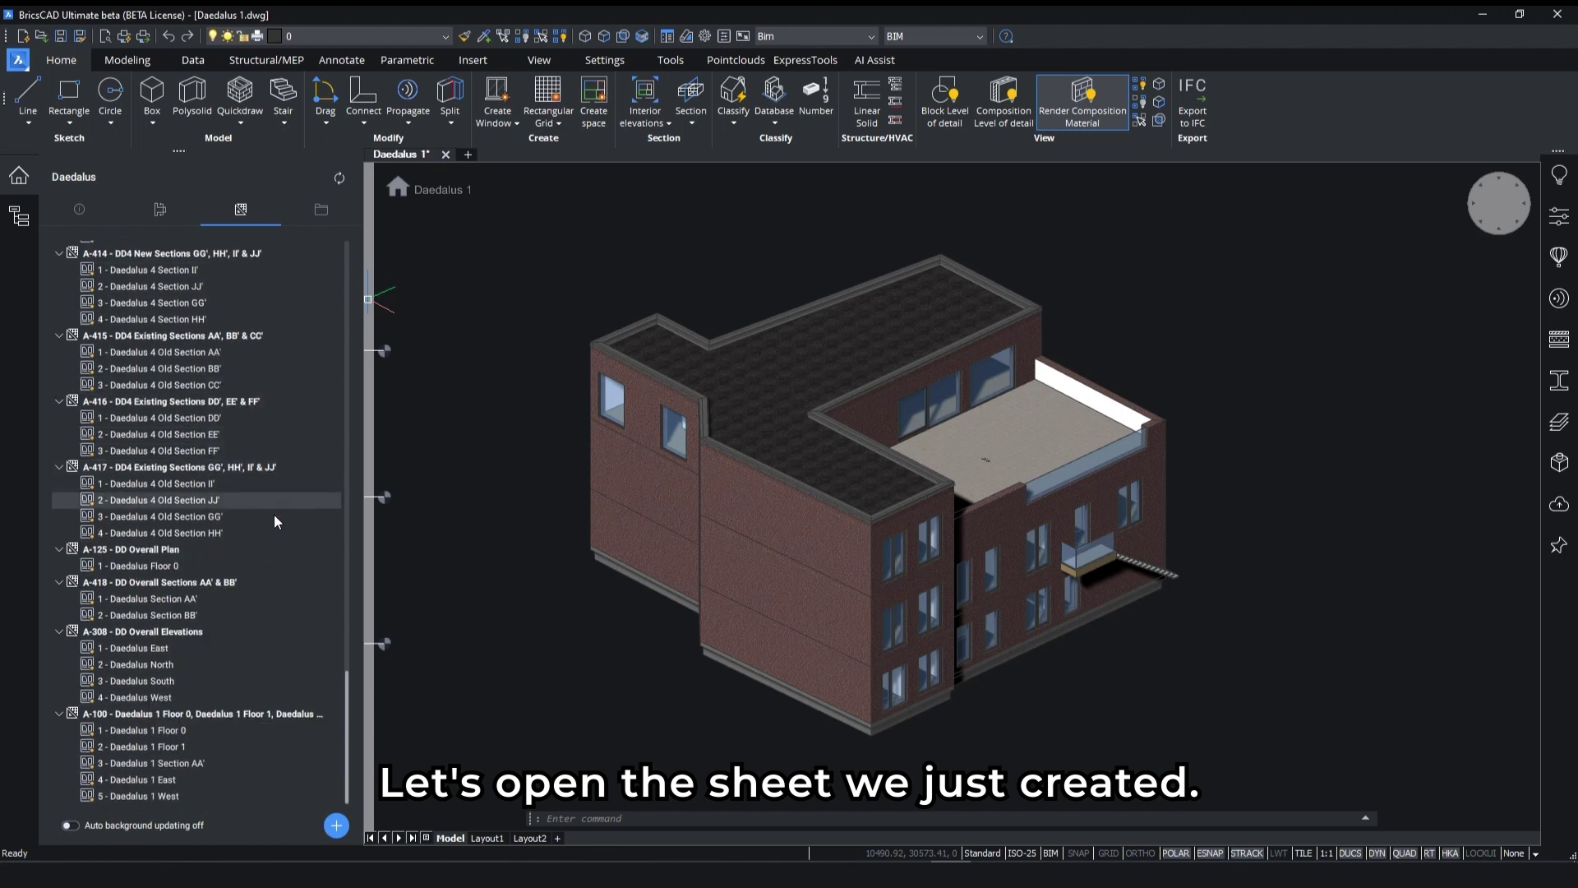
left_click(250, 715)
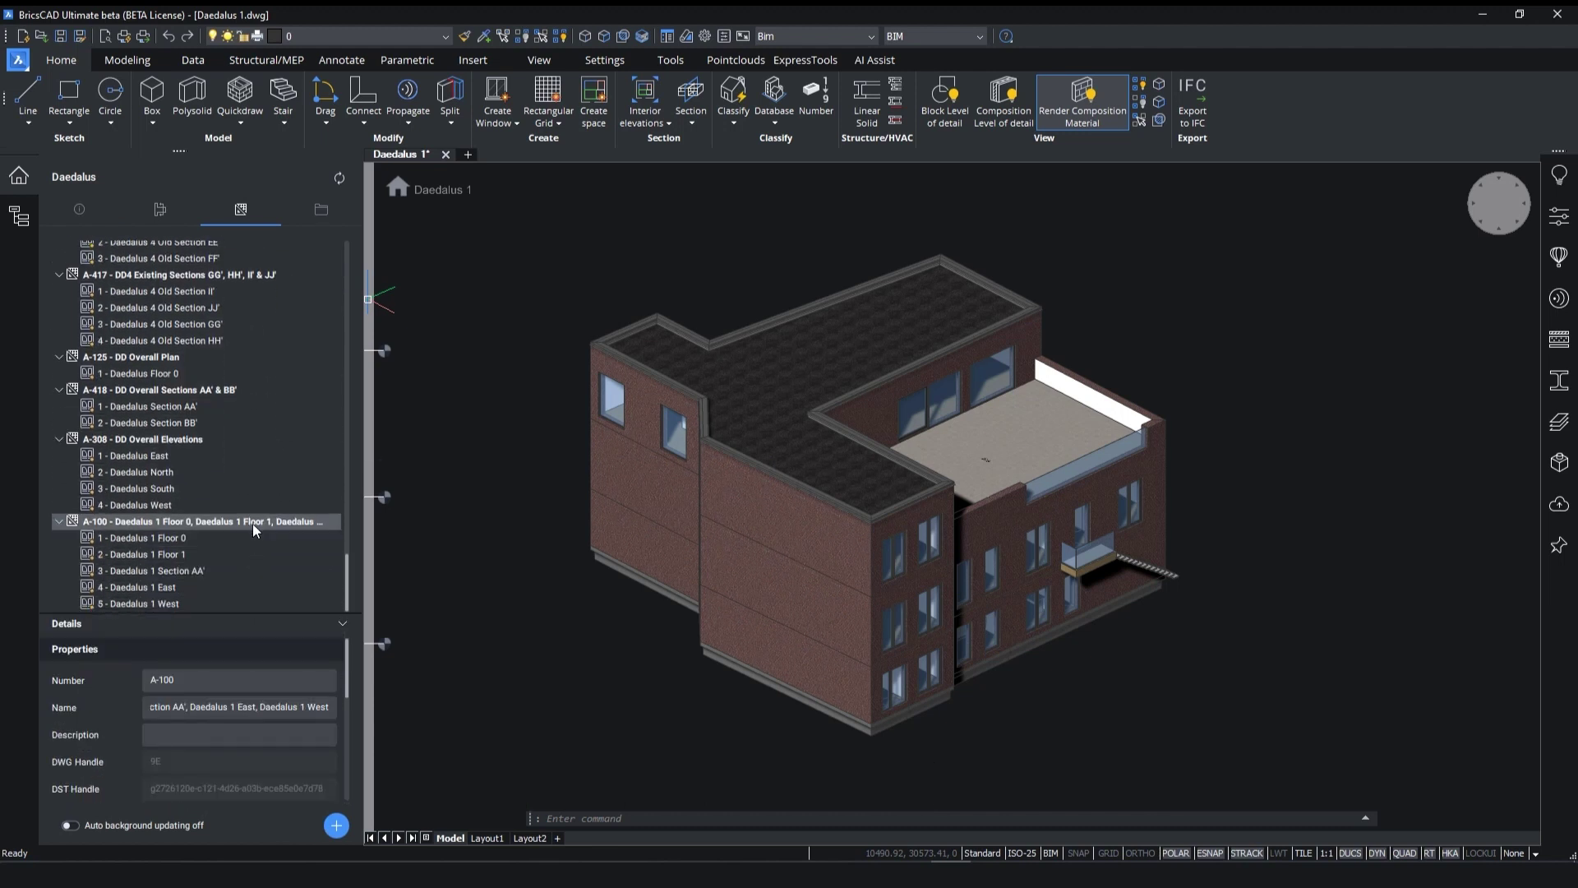
right_click(253, 522)
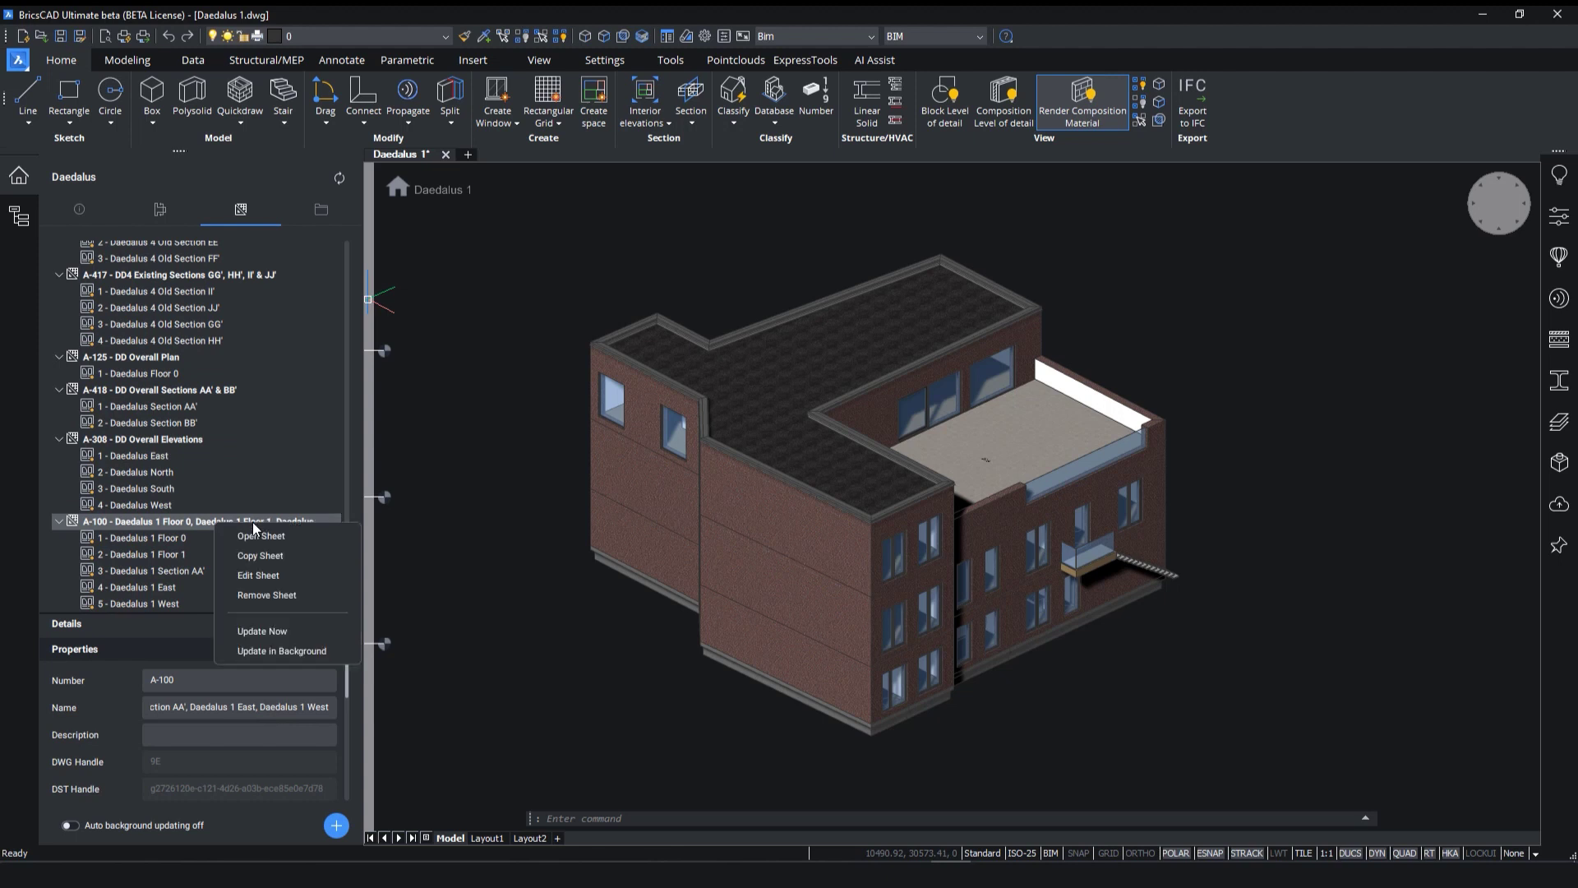
left_click(290, 631)
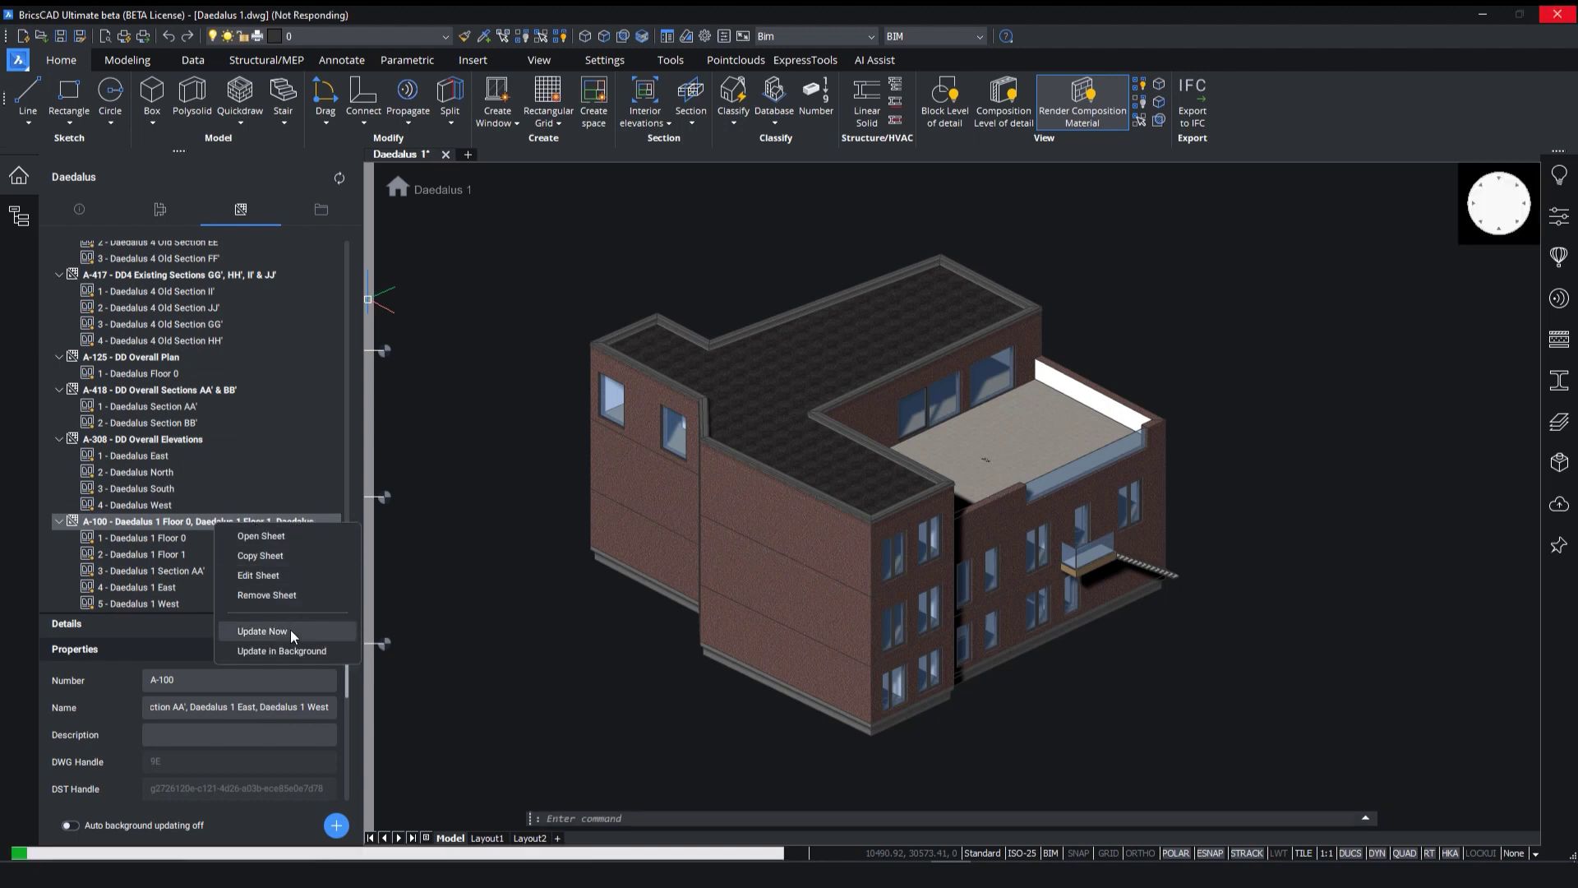
right_click(301, 520)
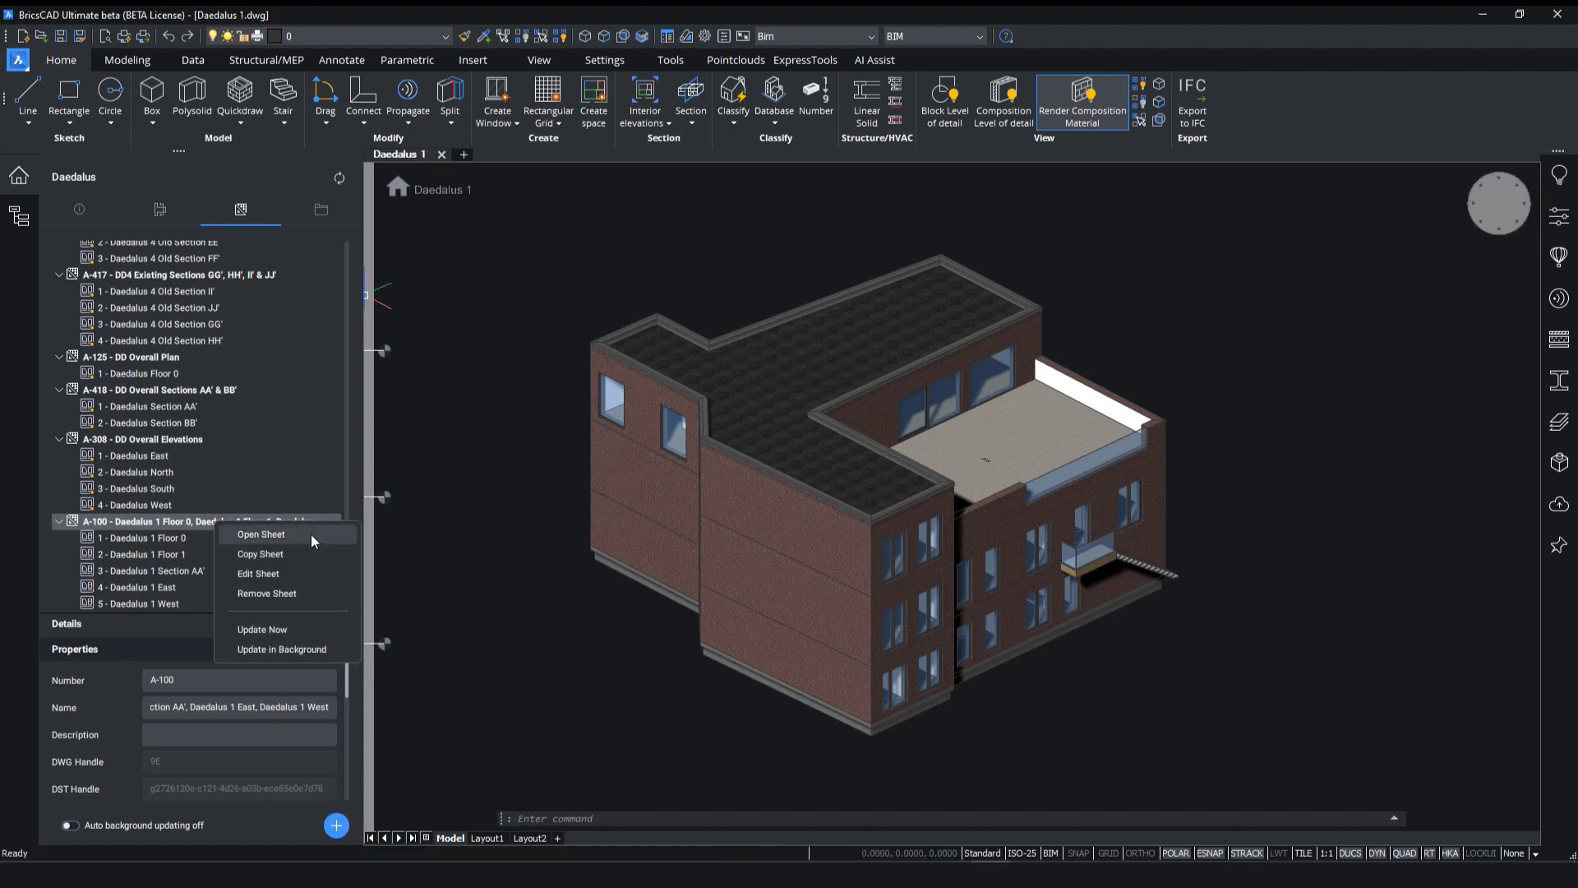
left_click(311, 535)
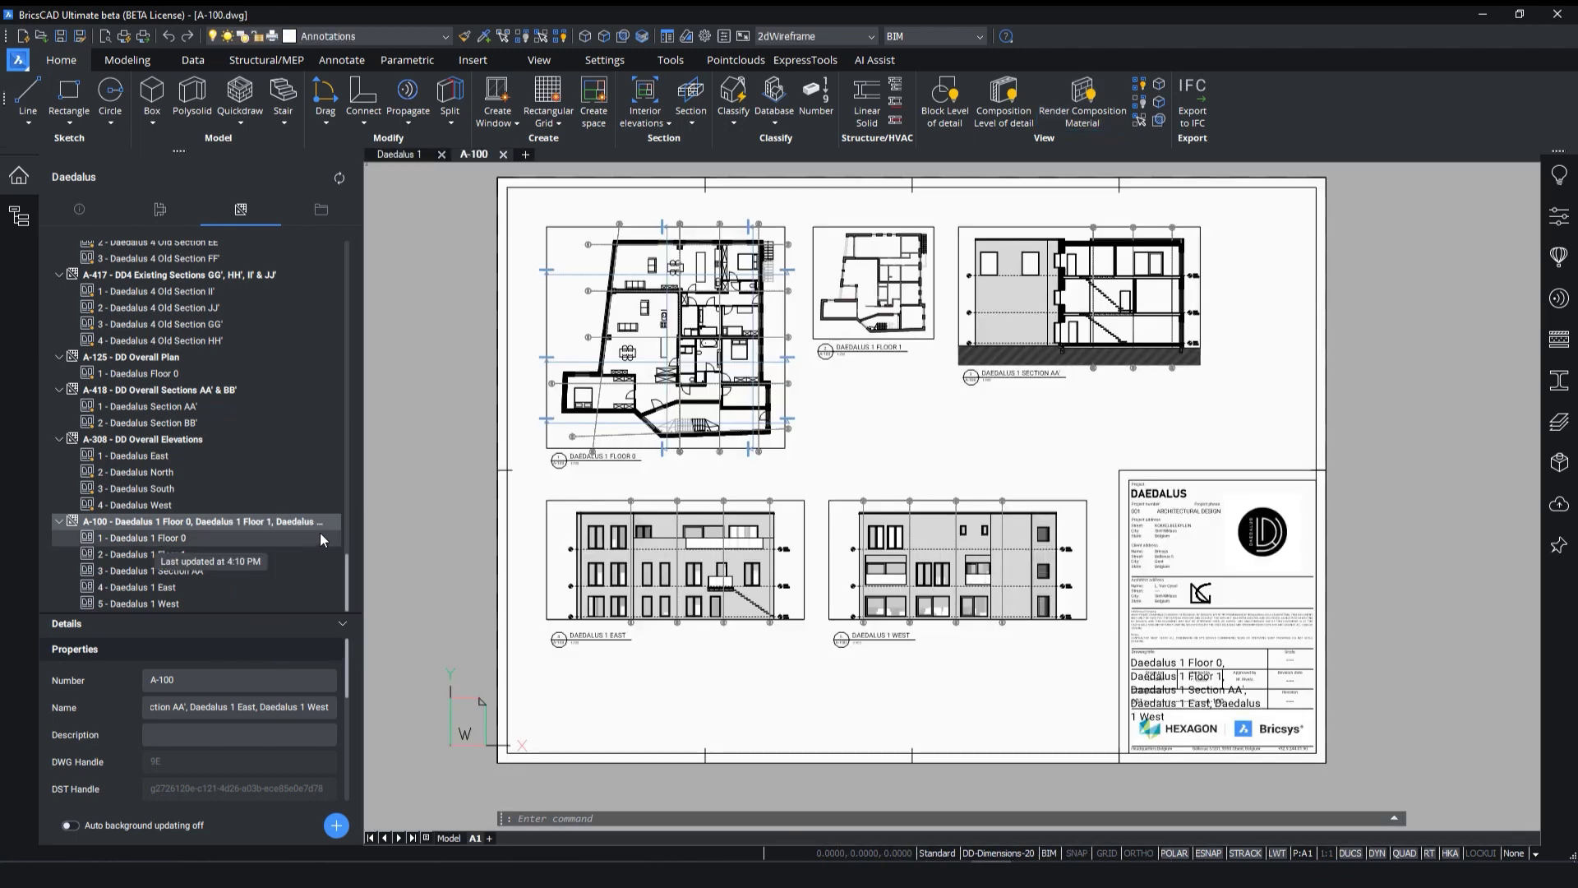
Step: Examine the Daedalus 1 Floor 0 and Floor 1 plans up close on sheet A-100, comparing their wall graphics
scroll(697, 337, "up", 8)
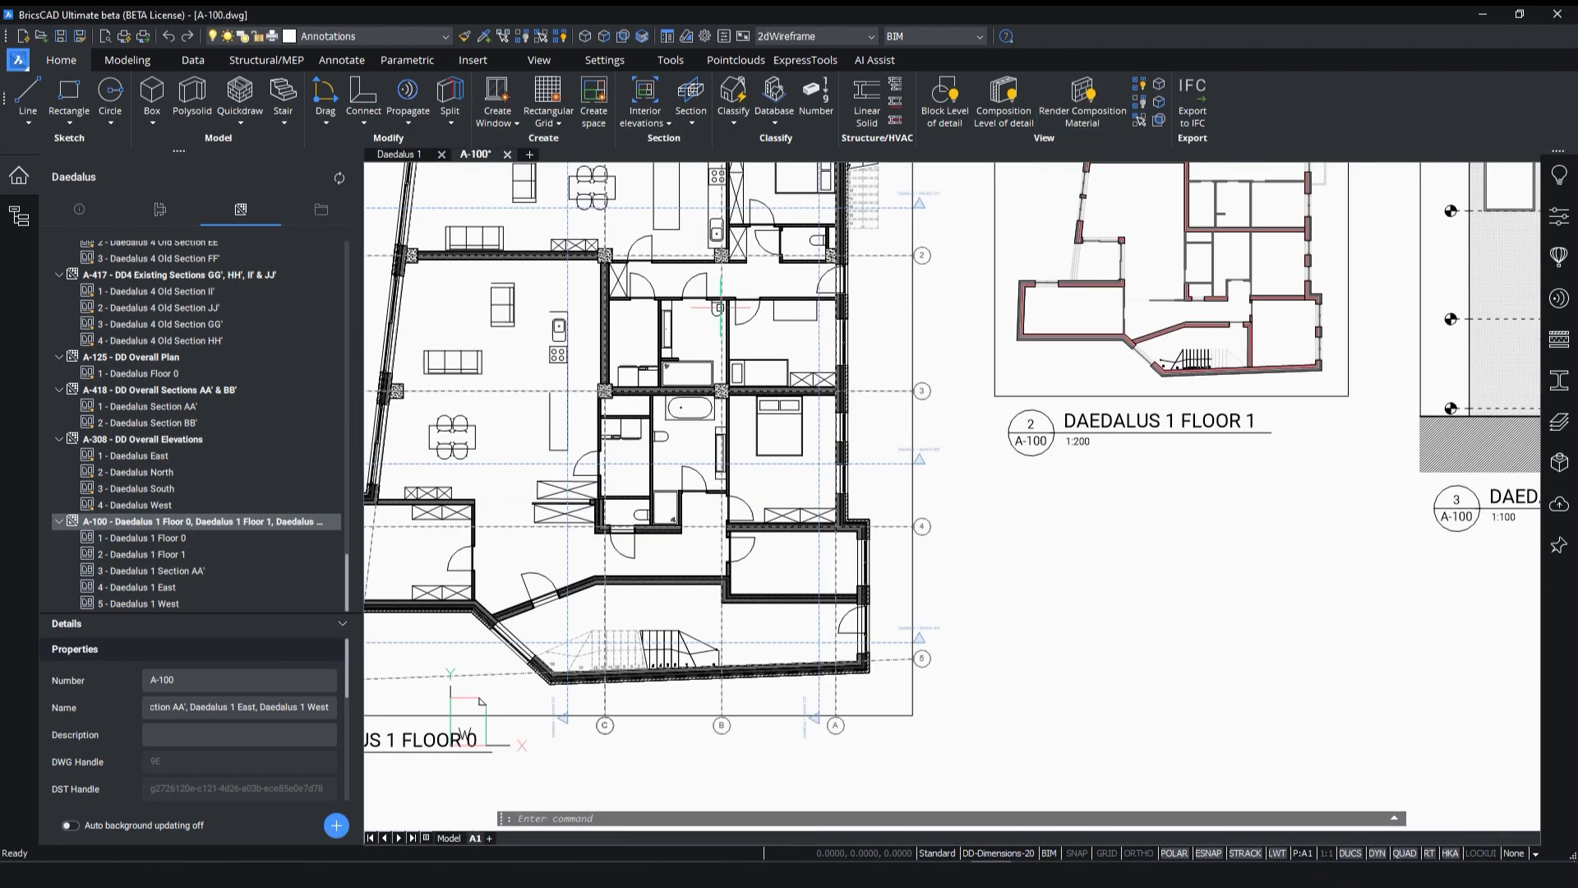
middle_click_drag(909, 328, 916, 467)
middle_click_drag(1053, 265, 829, 700)
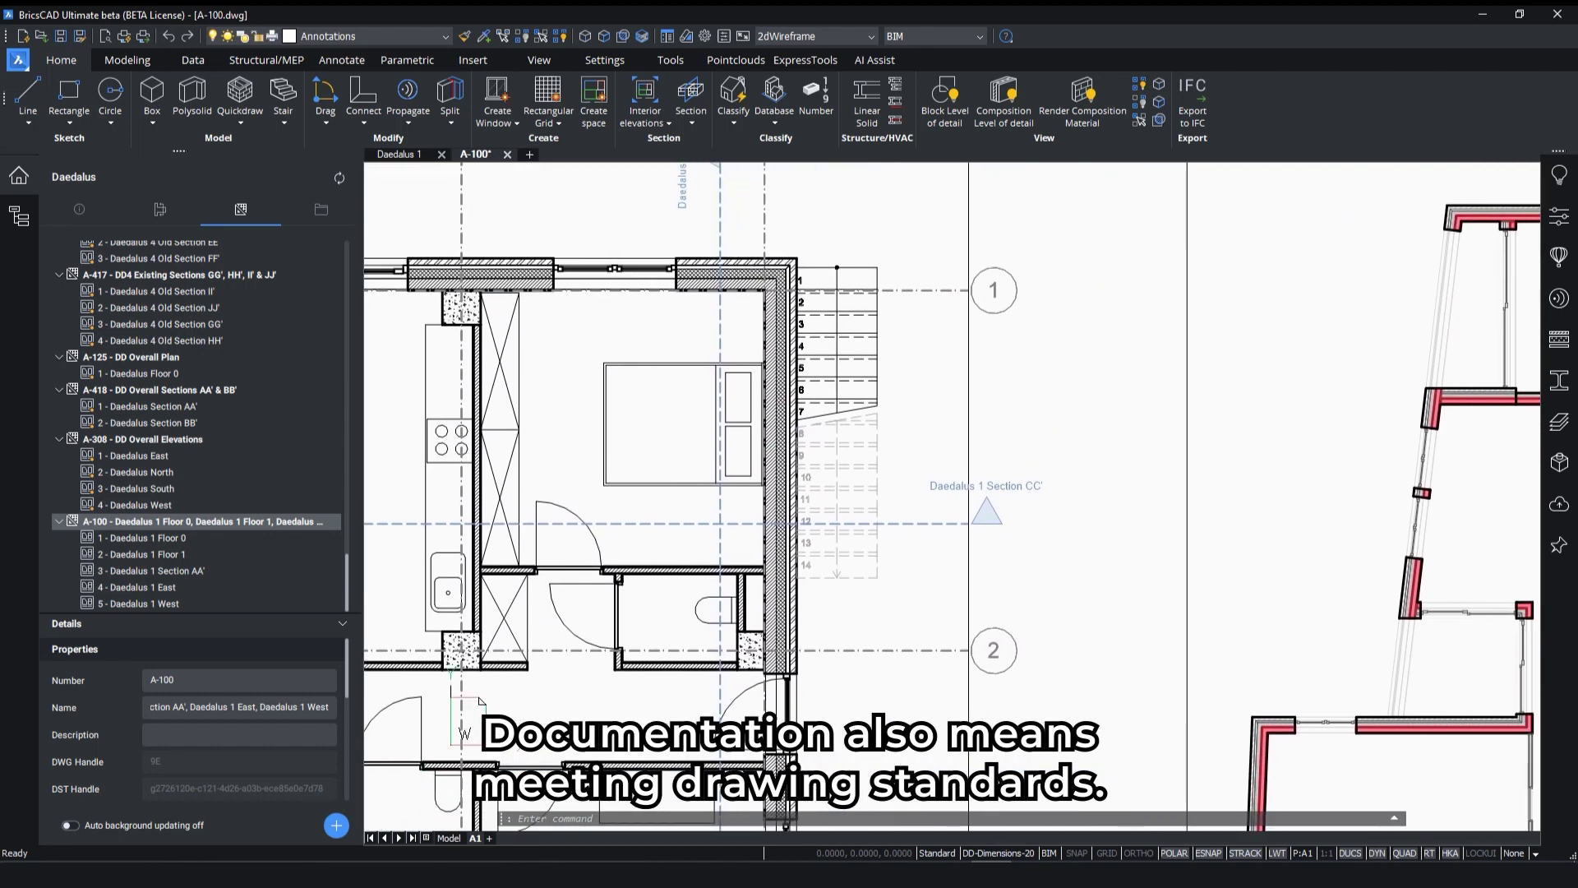
scroll(1272, 621, "down", 1)
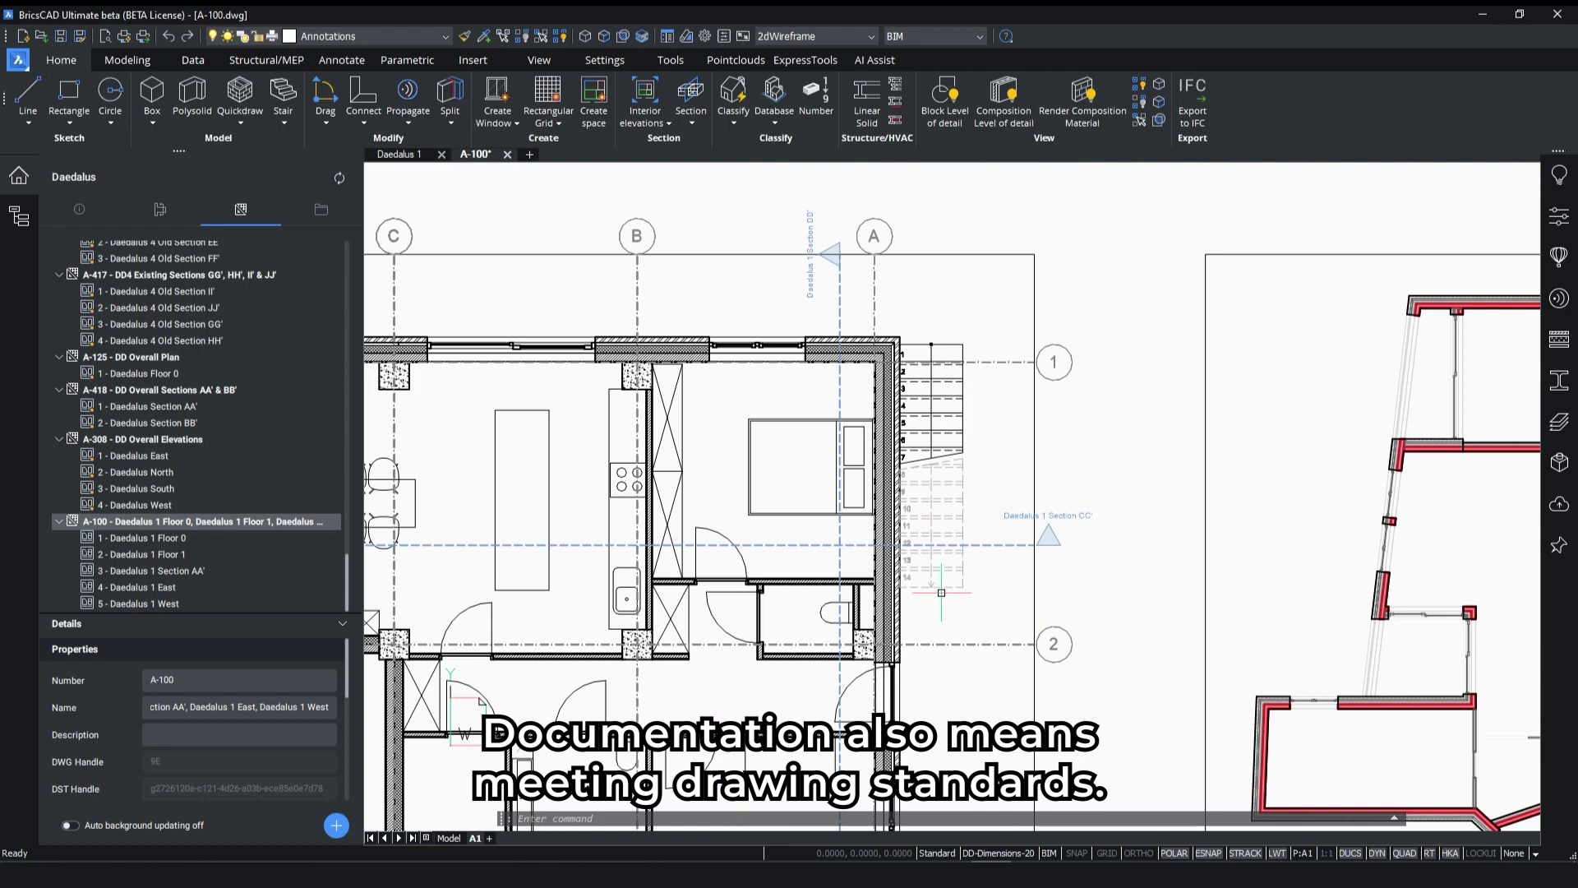
middle_click_drag(1276, 600, 491, 540)
scroll(760, 541, "up", 3)
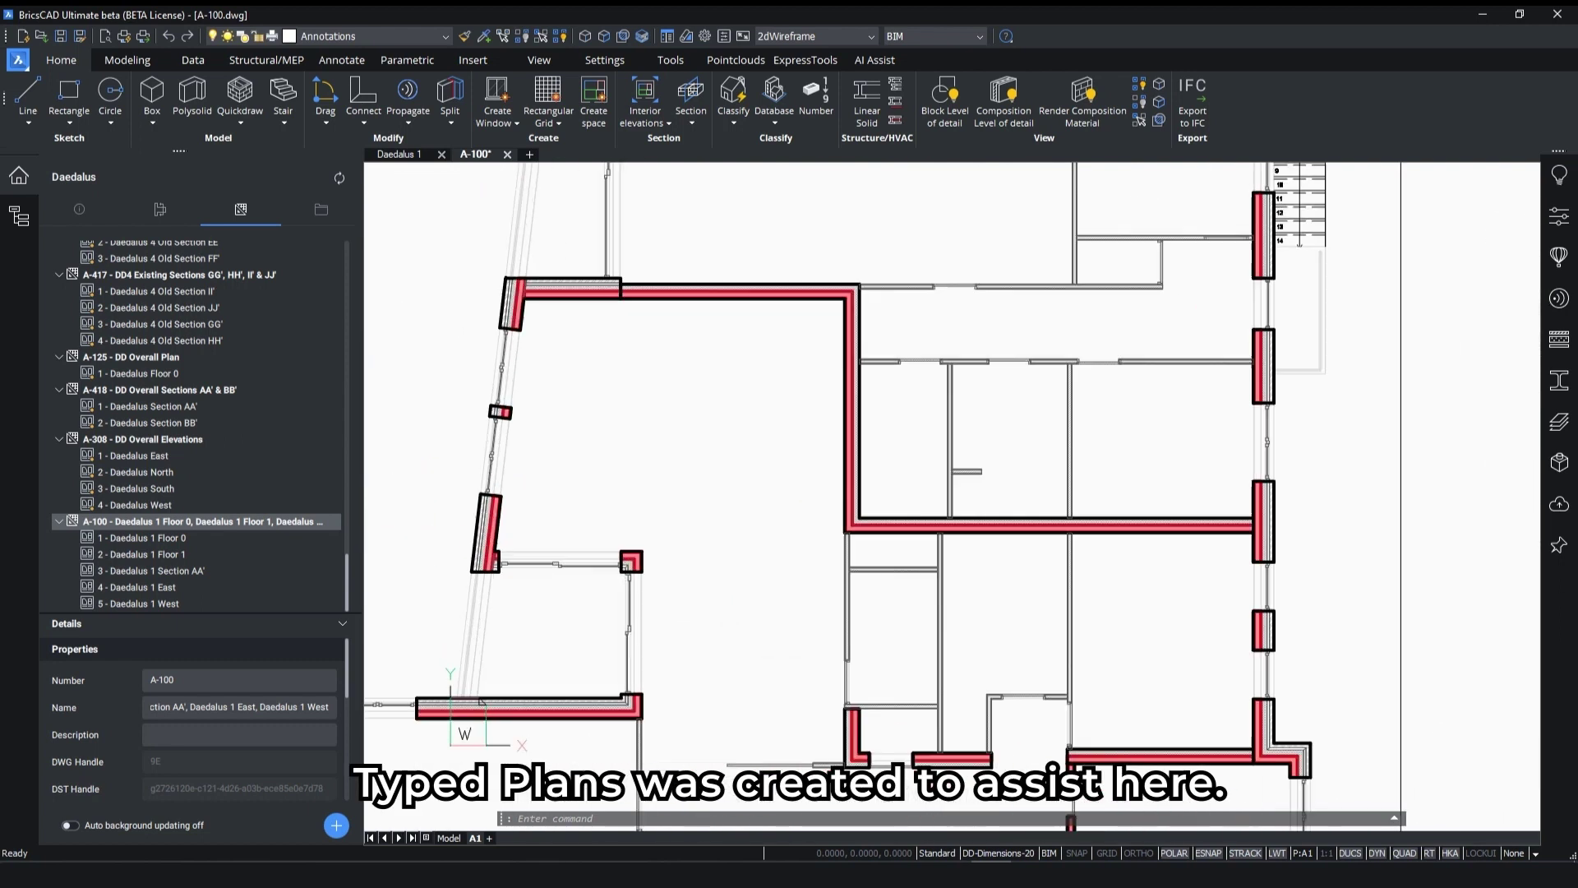
scroll(883, 550, "down", 5)
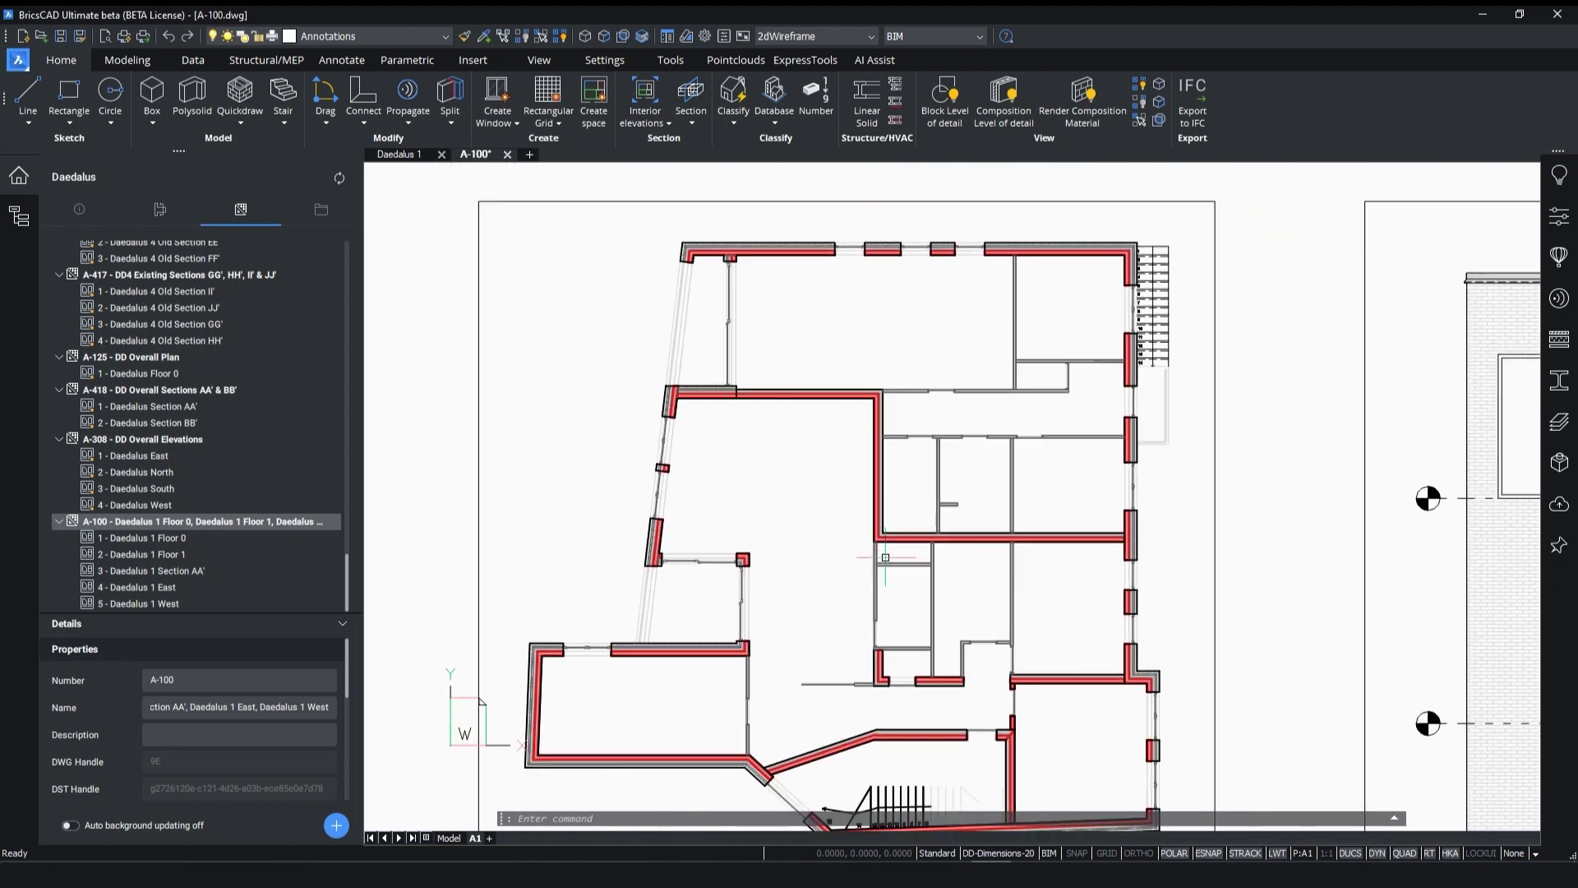
middle_click_drag(908, 633, 900, 522)
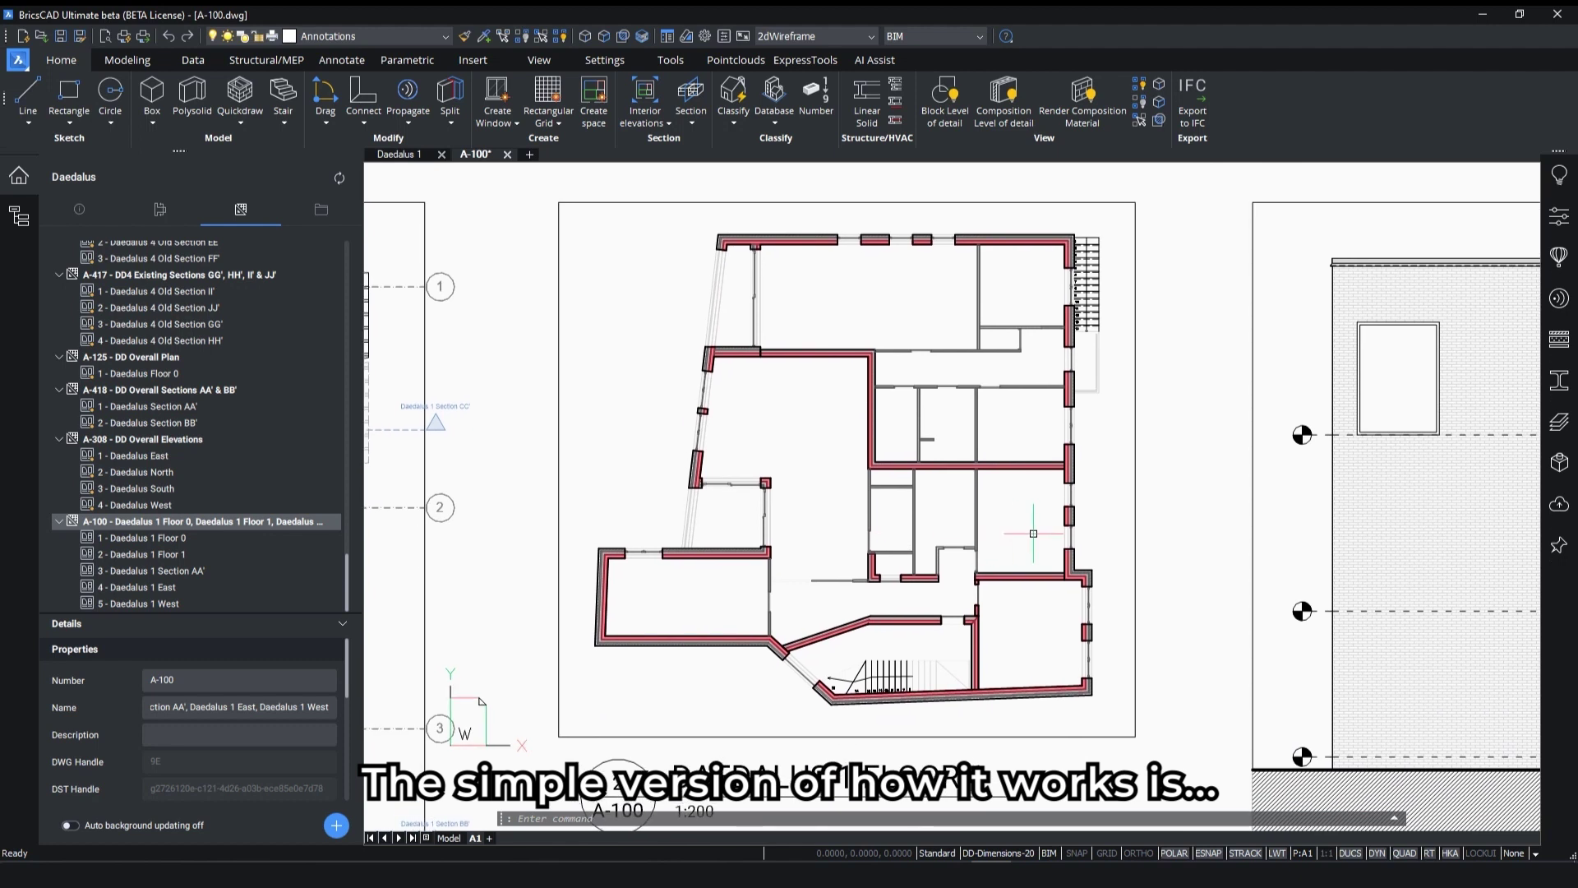
Step: Change the typed plan of the Daedalus 1 Floor 1 viewport to Black and white LOD 100
left_click(1141, 523)
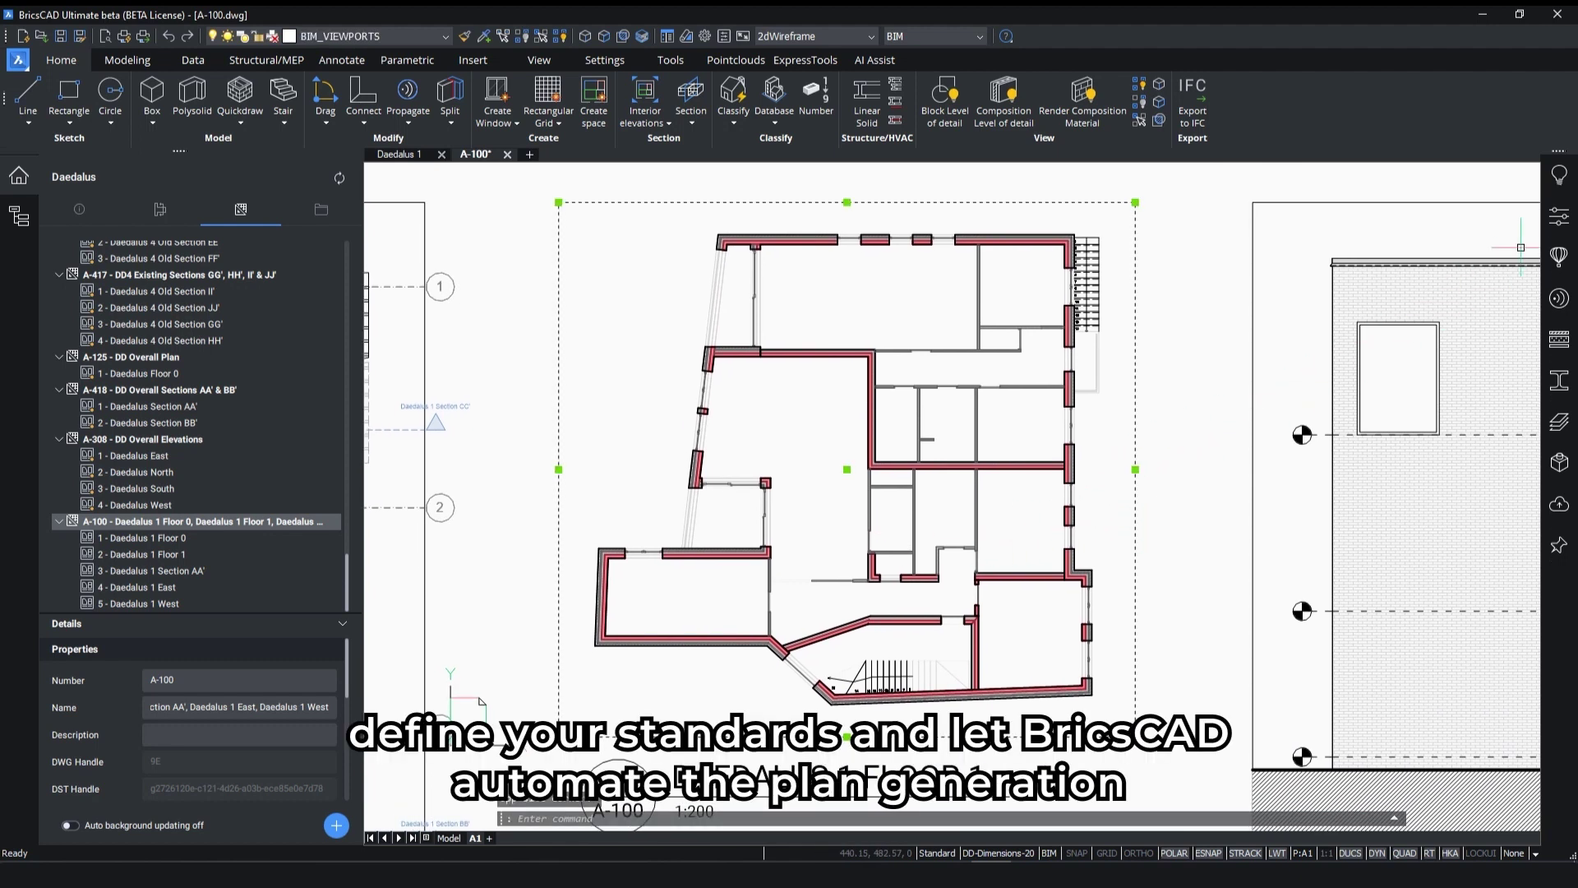
left_click(1560, 217)
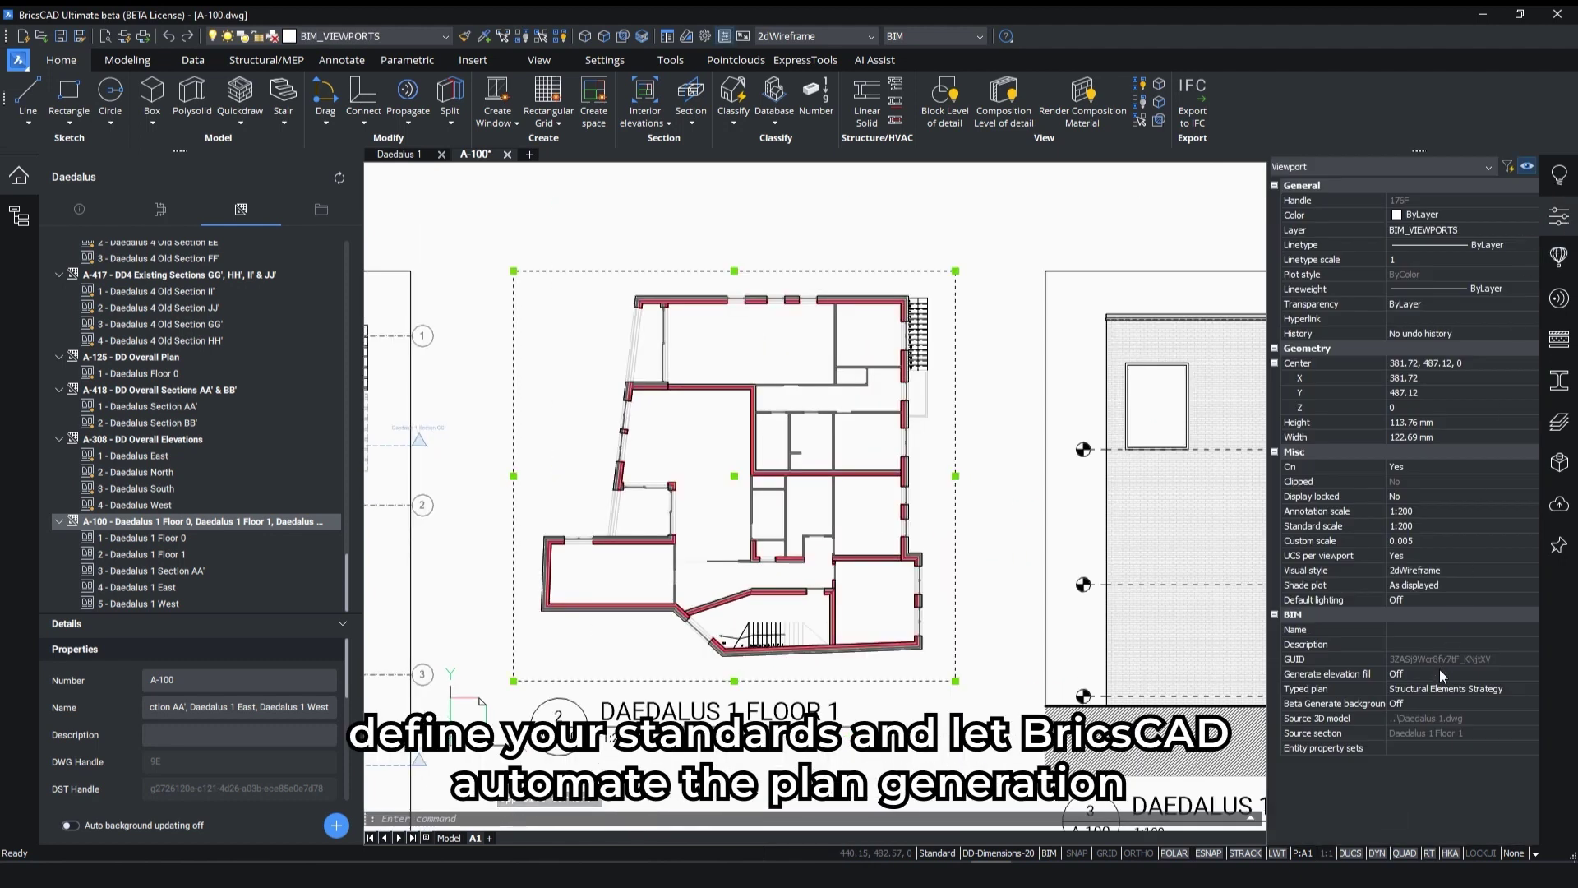
left_click(1441, 689)
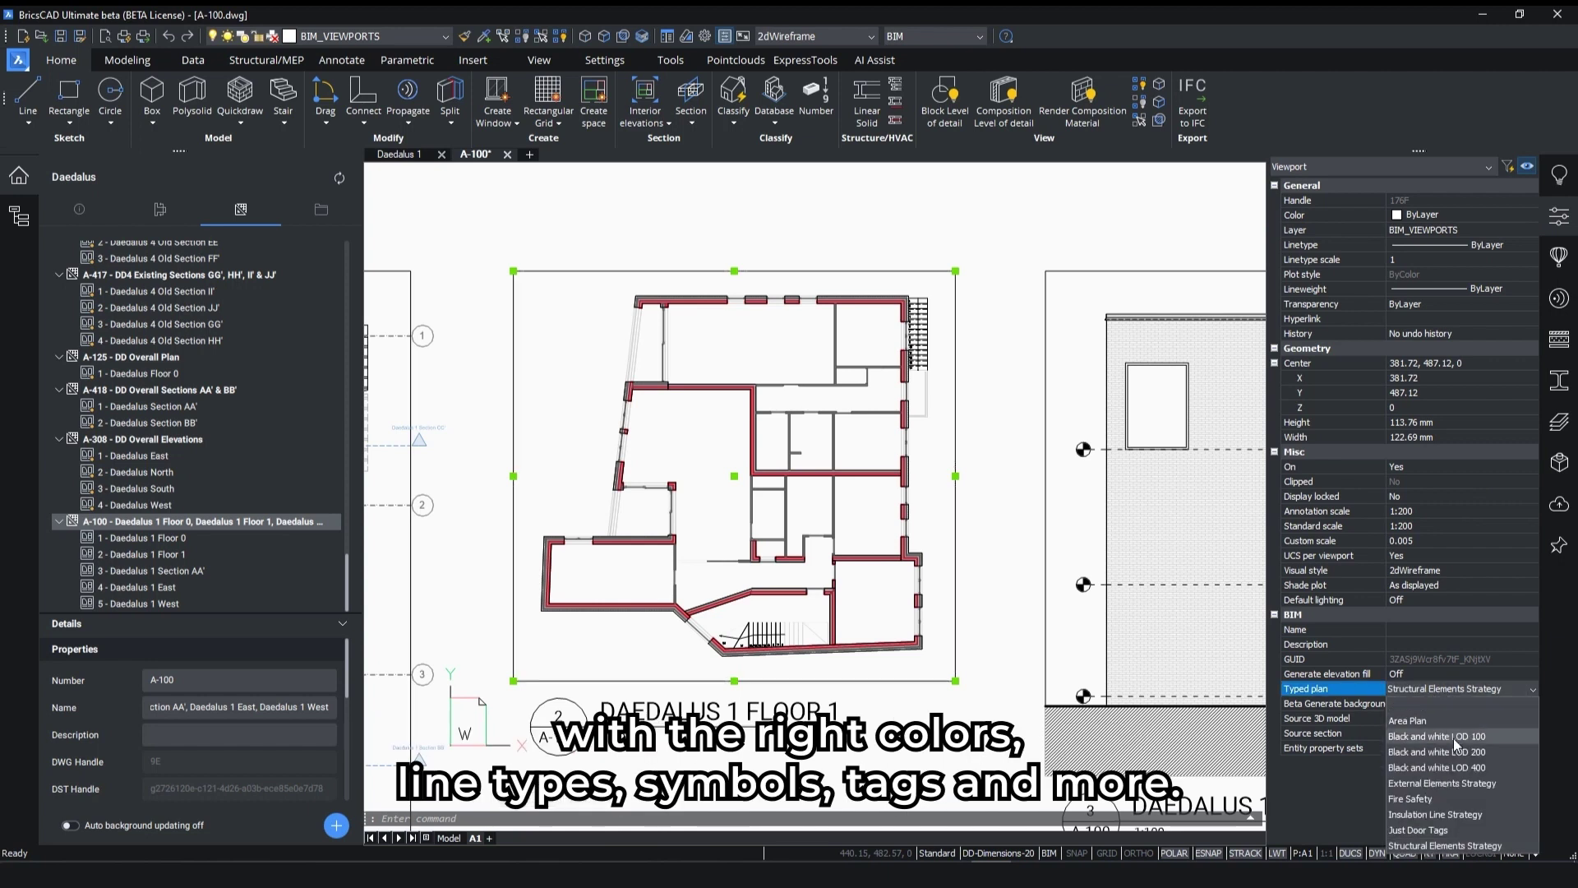
left_click(1454, 740)
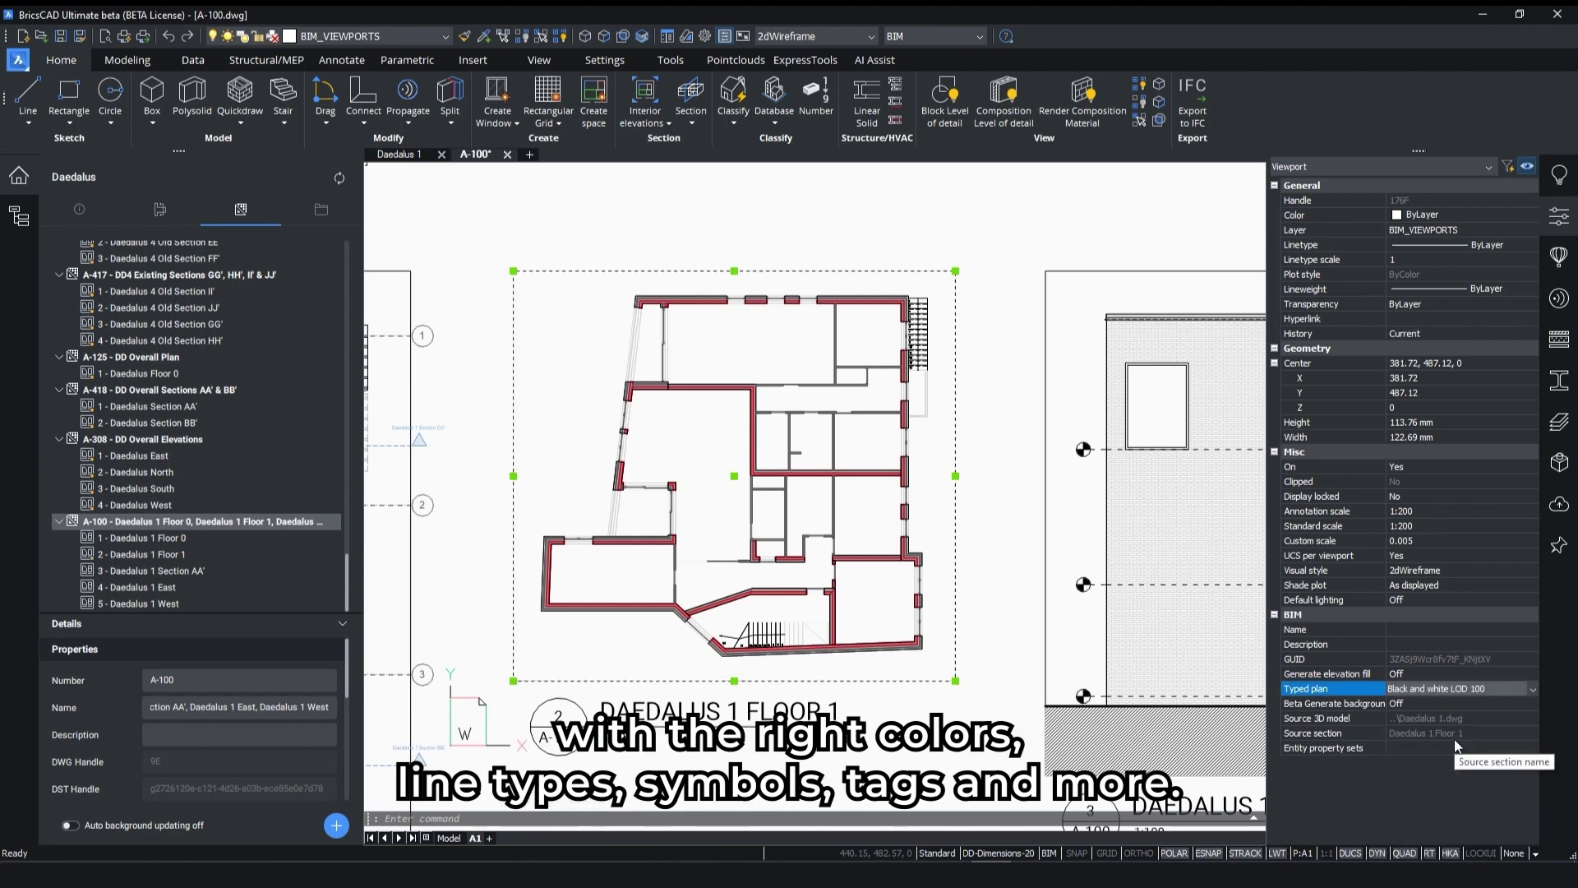
left_click(1561, 217)
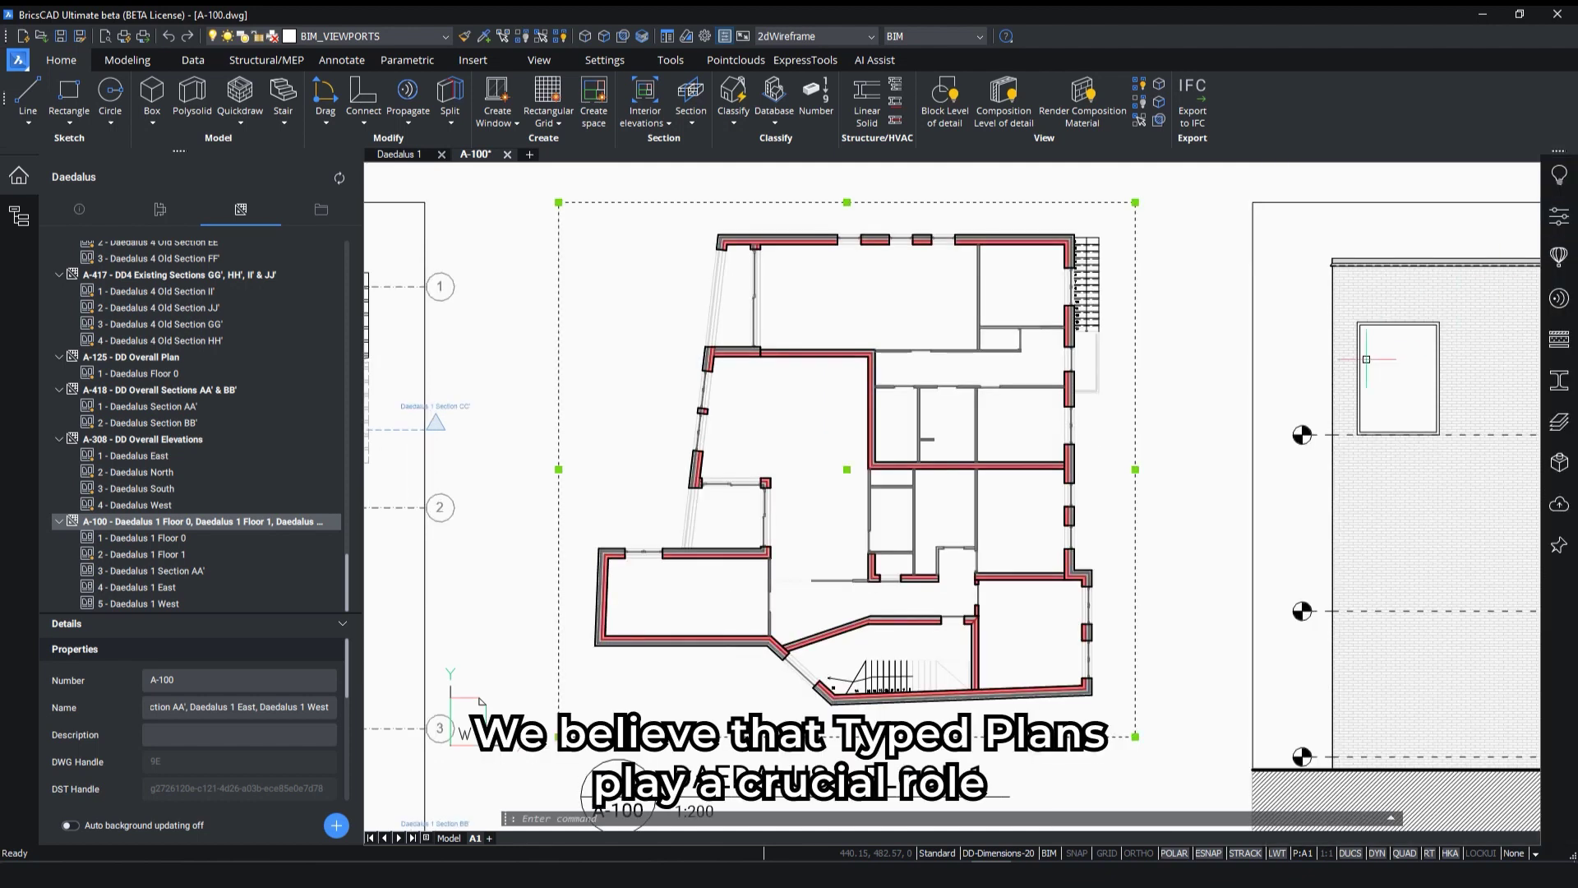
Step: Examine the restyled Daedalus 1 Floor 1 plan up close and check how it sits within the whole A-100 sheet
scroll(1167, 435, "down", 2)
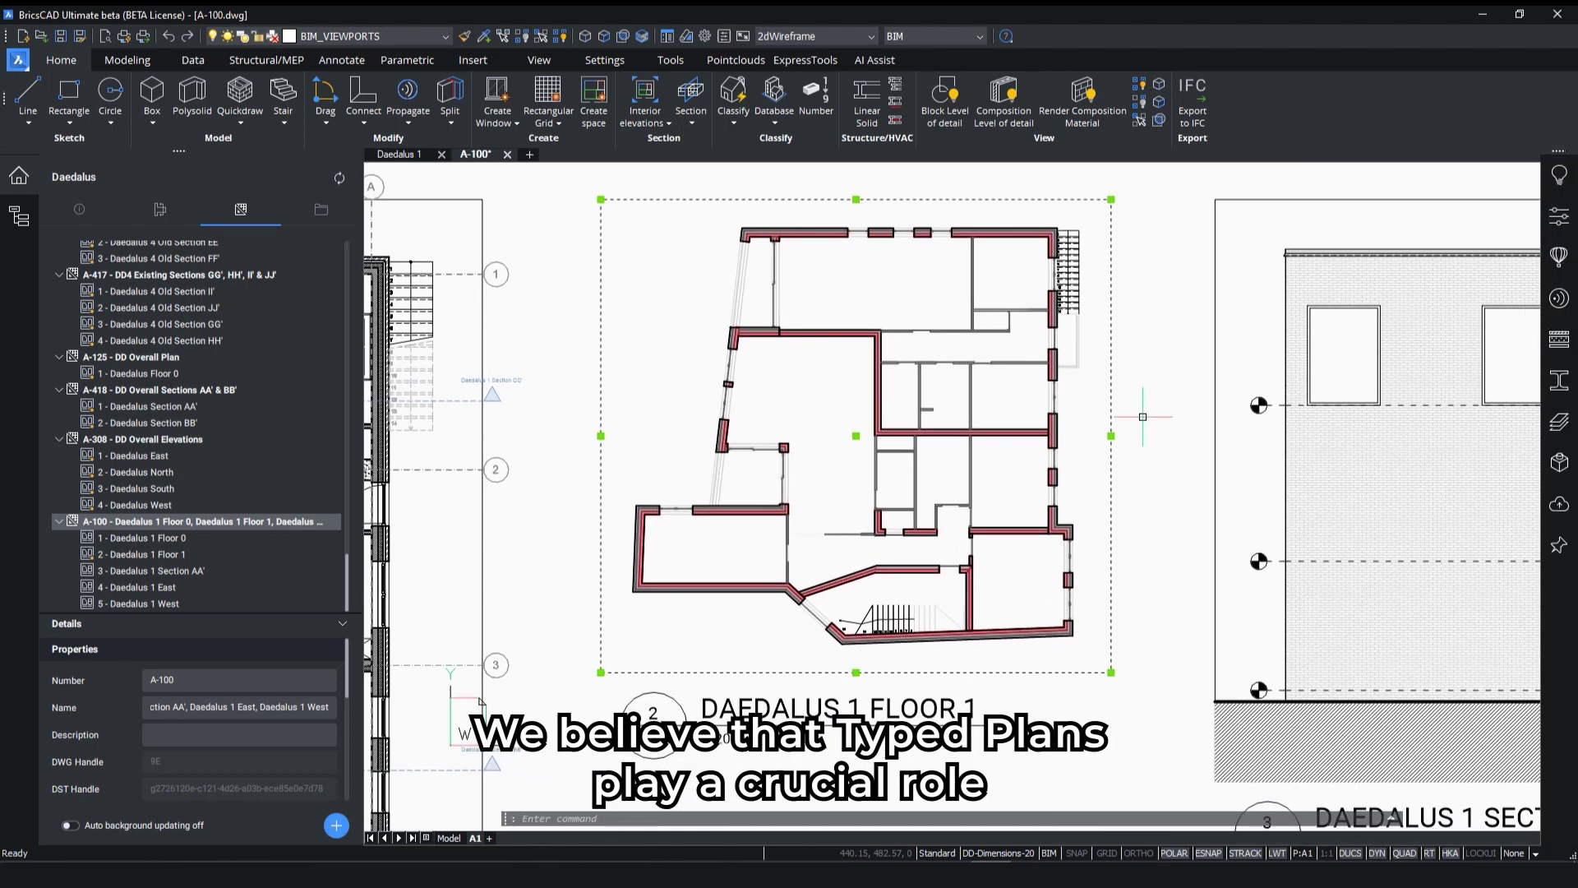
mouse_move(1143, 417)
left_click(1155, 446)
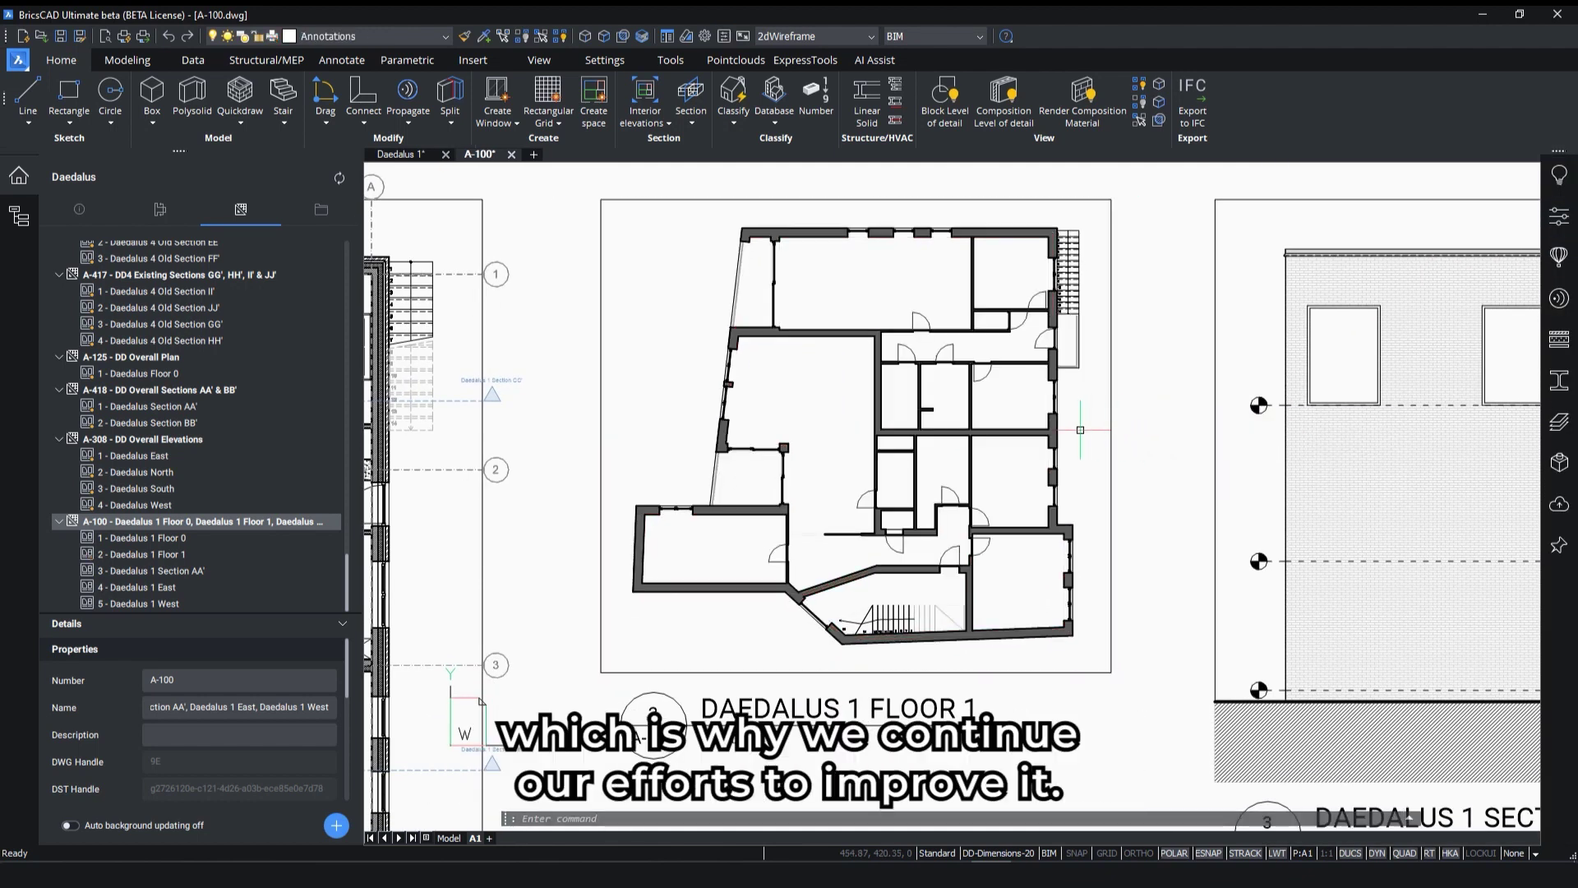
scroll(1080, 430, "up", 5)
scroll(848, 490, "down", 6)
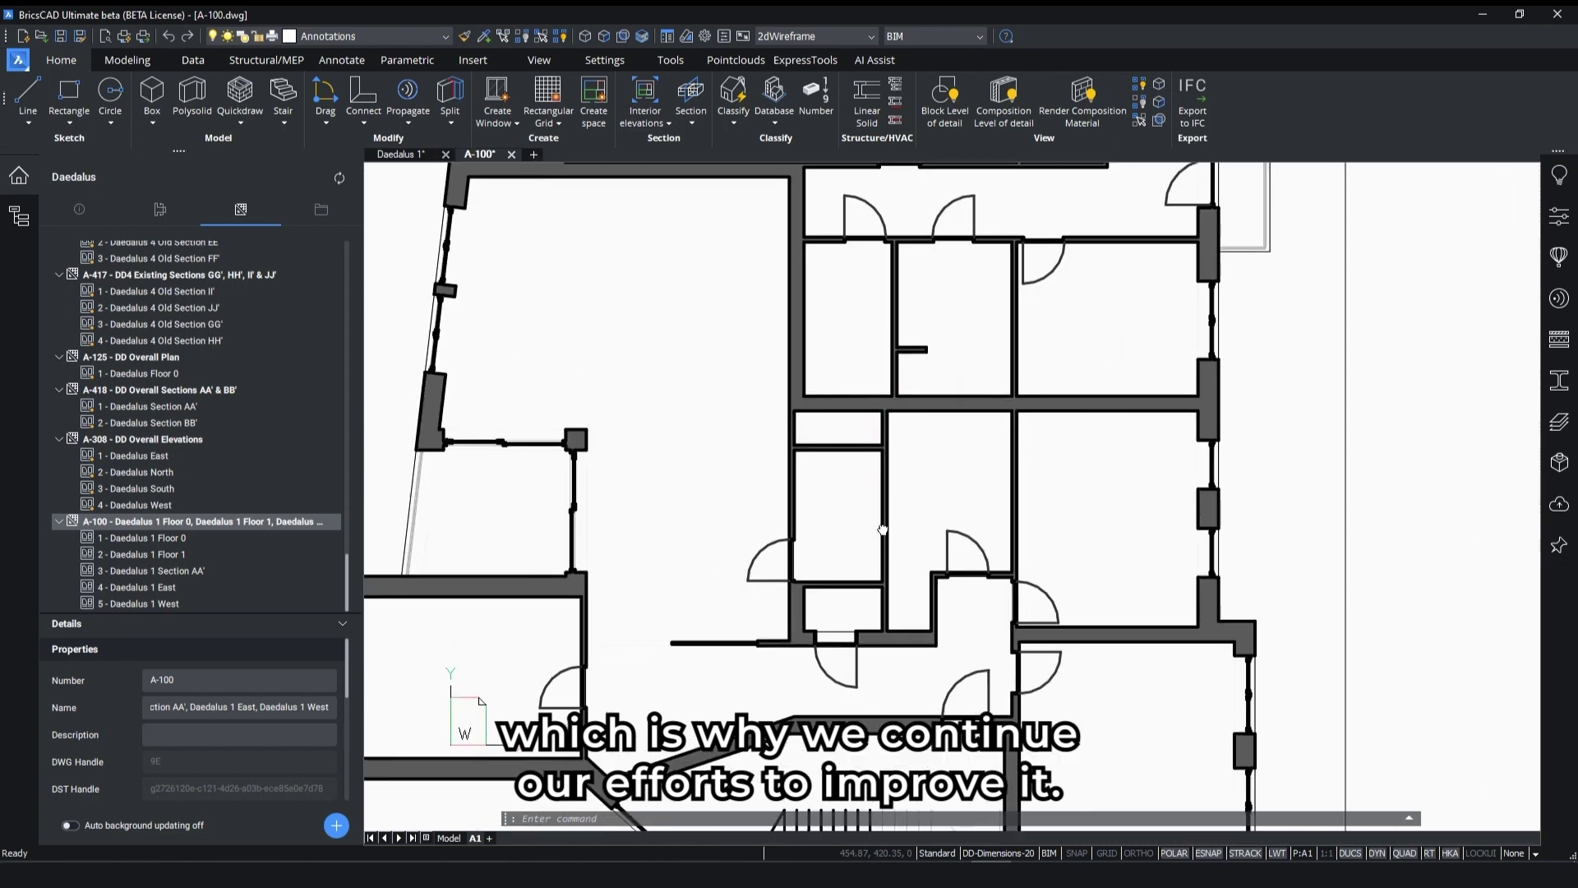
scroll(988, 438, "down", 6)
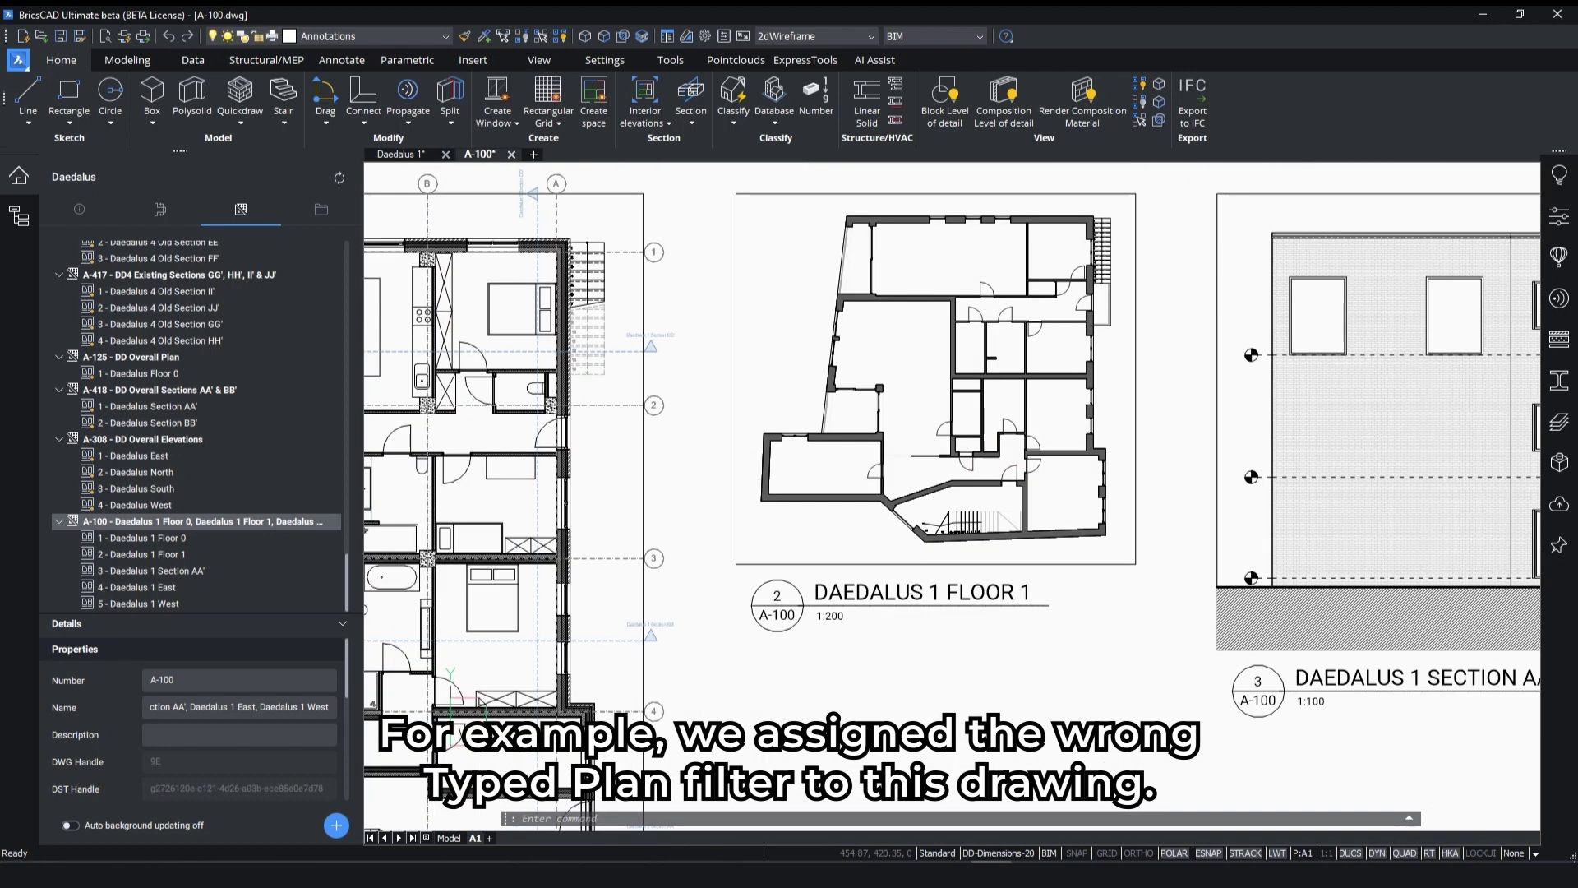
middle_click_drag(1090, 571, 988, 428)
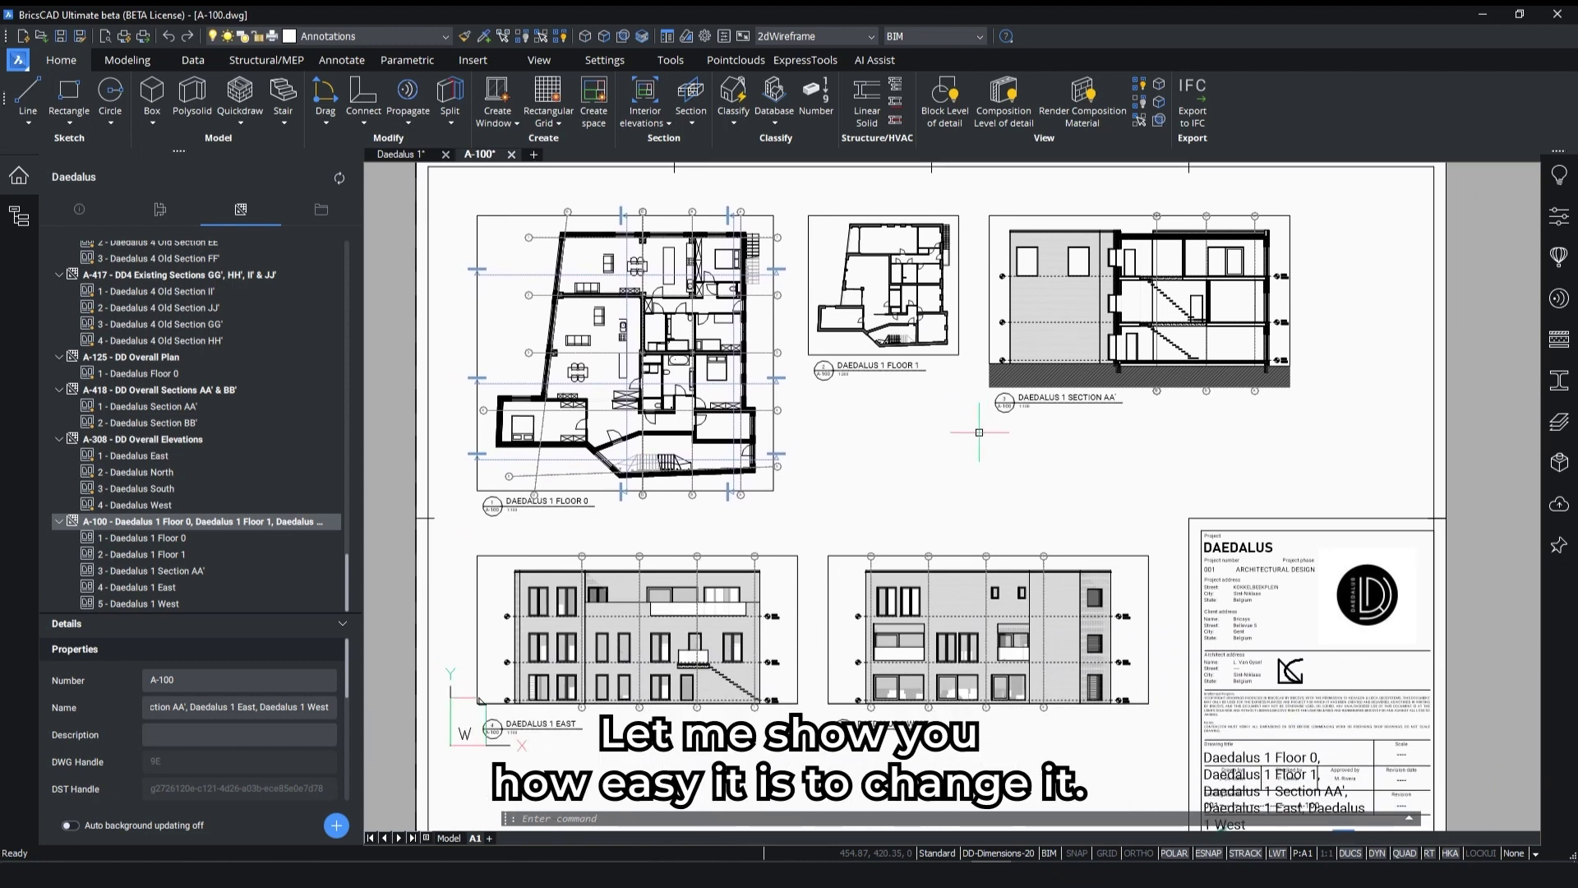
Step: Tag the rooms, doors and windows of the Daedalus 1 Floor 0 viewport automatically
scroll(721, 298, "up", 6)
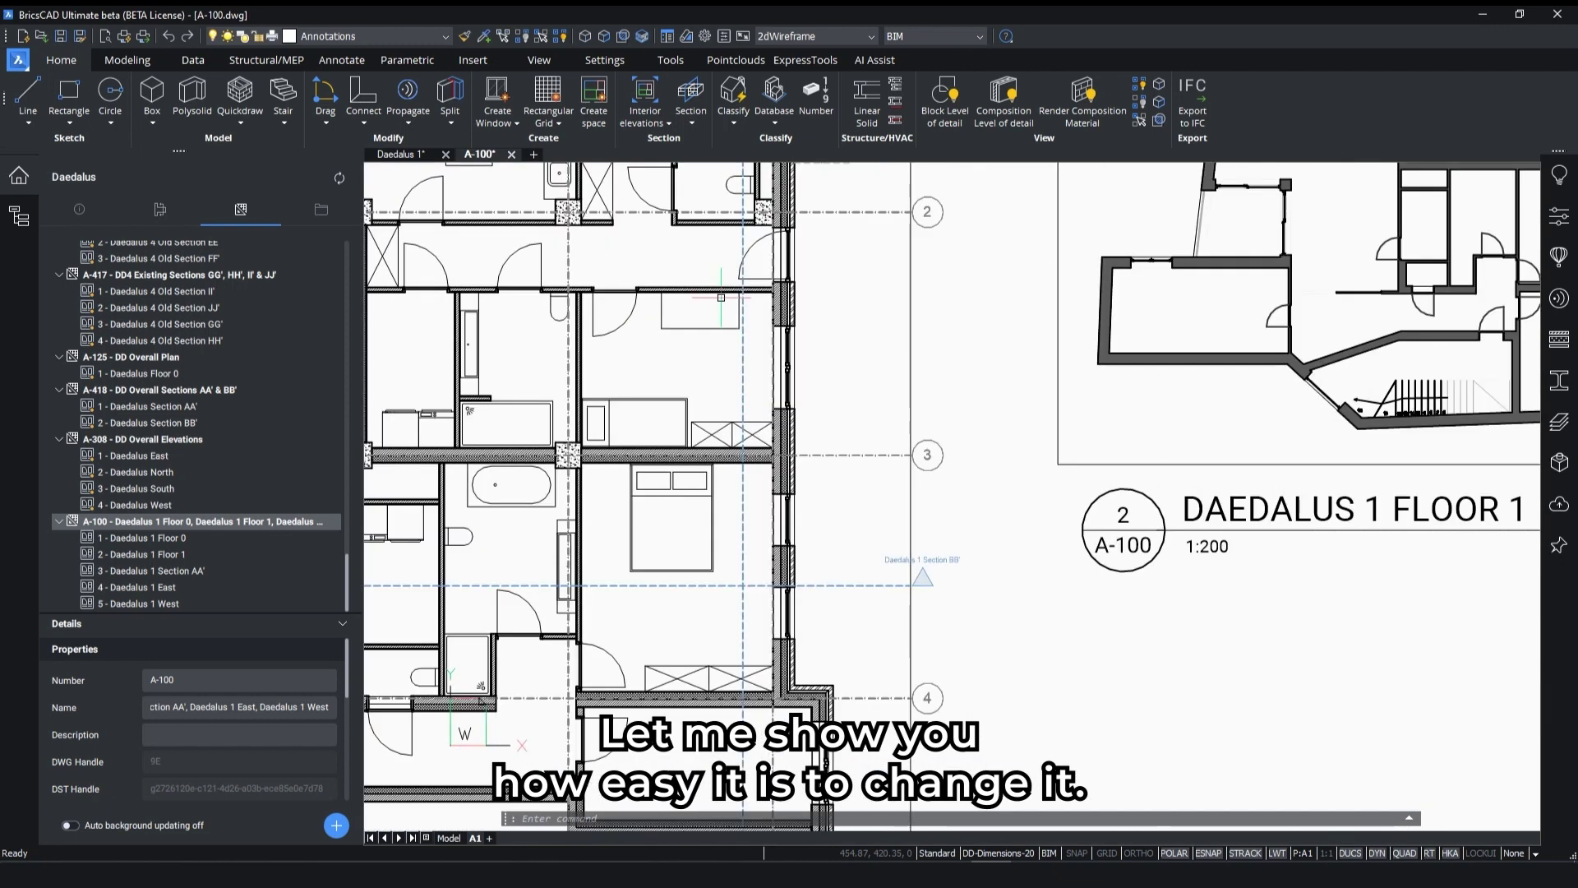
left_click(341, 60)
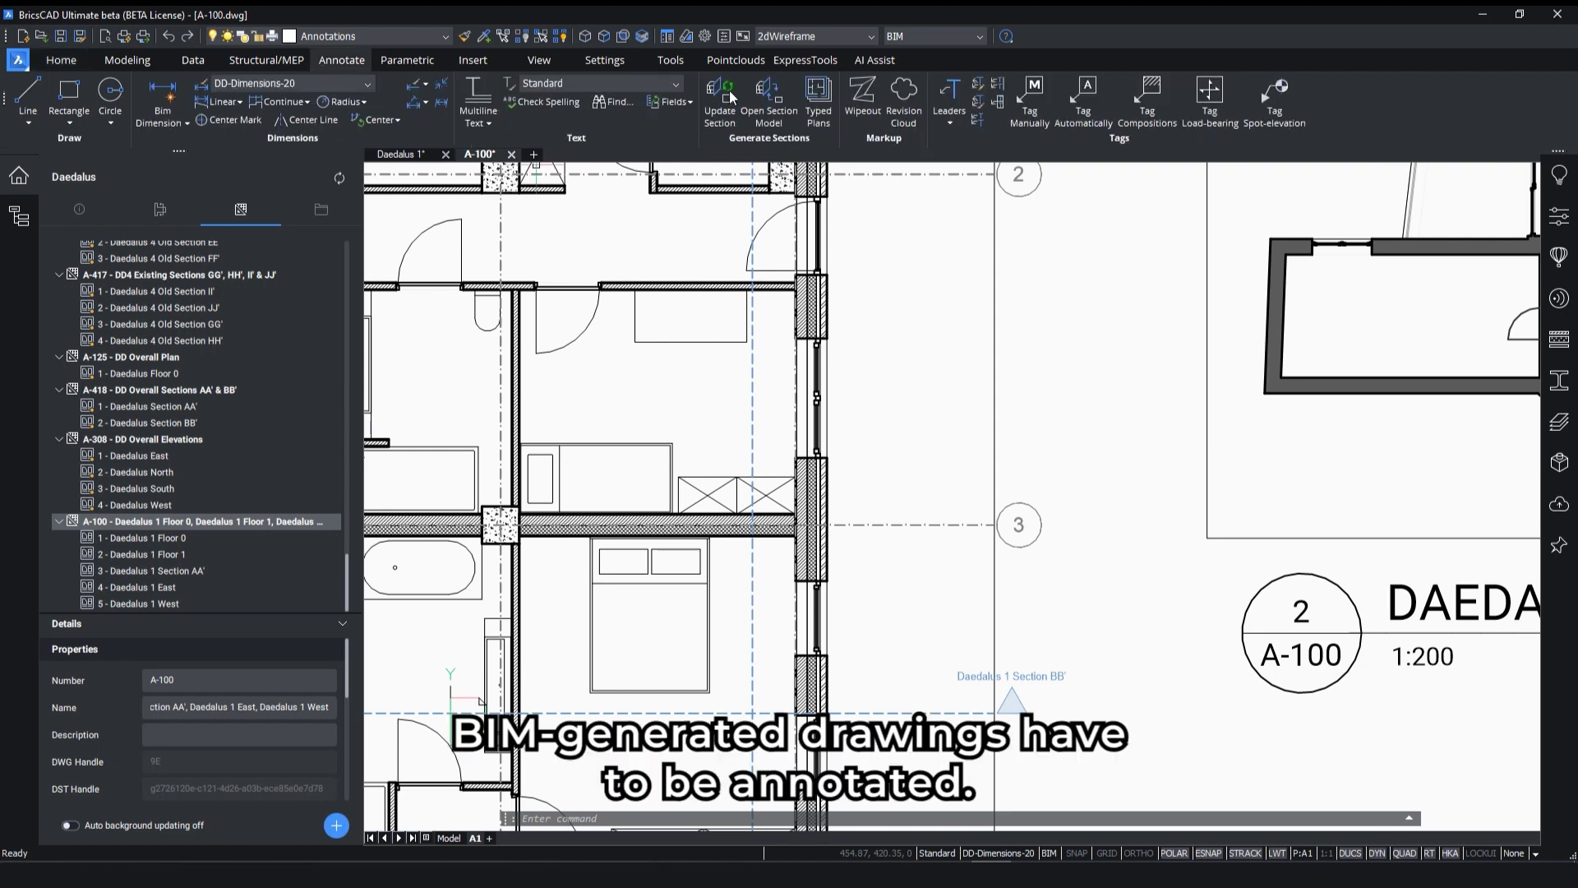
left_click(1083, 99)
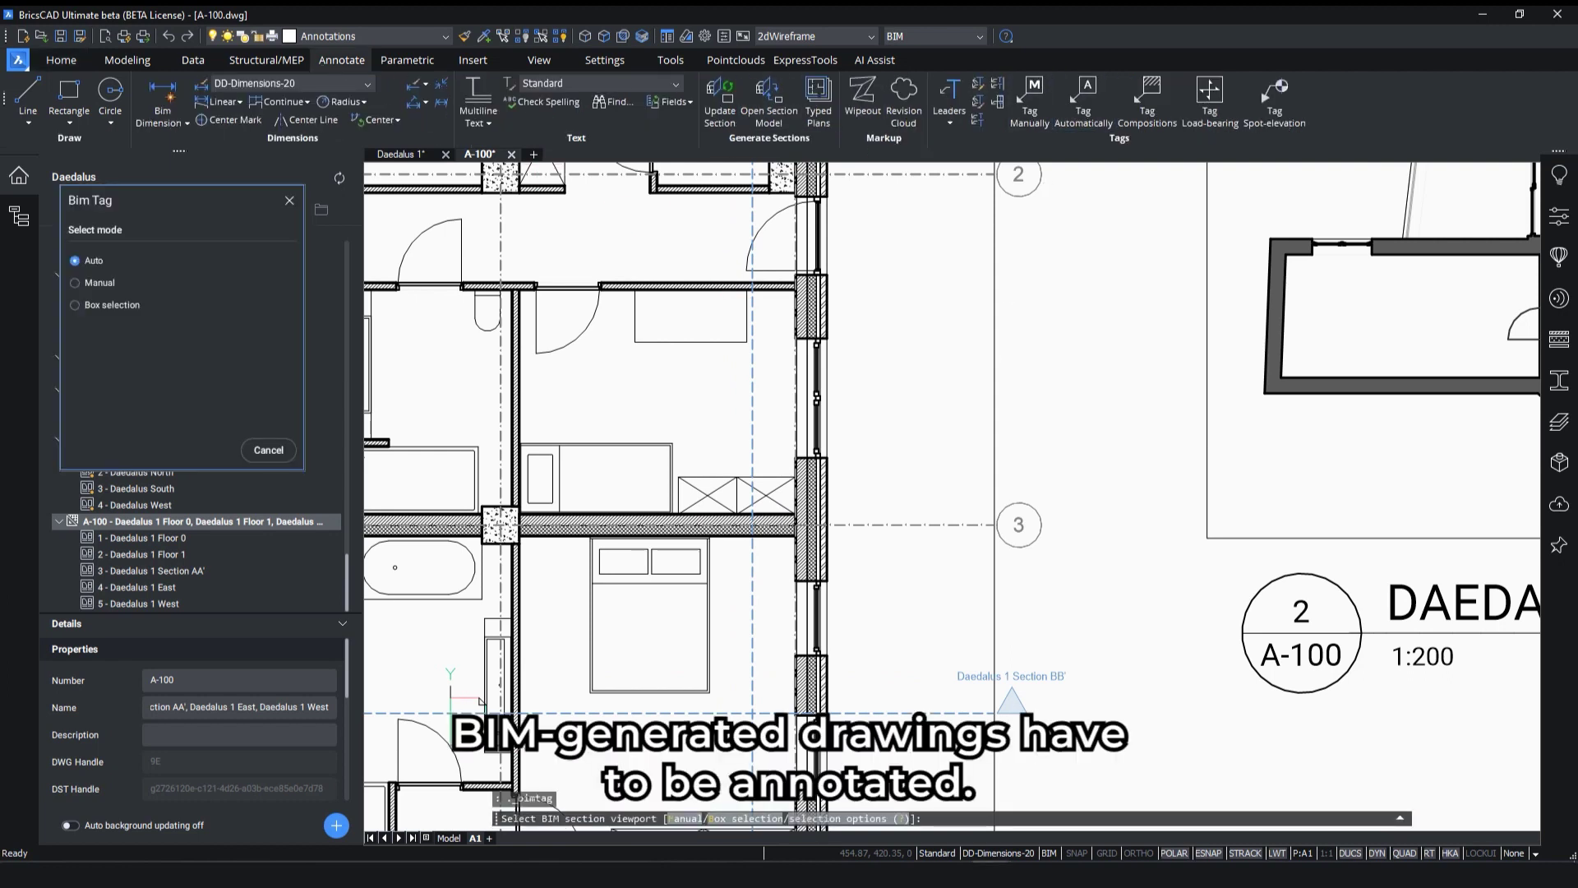
left_click(993, 362)
key("Return")
key("Escape")
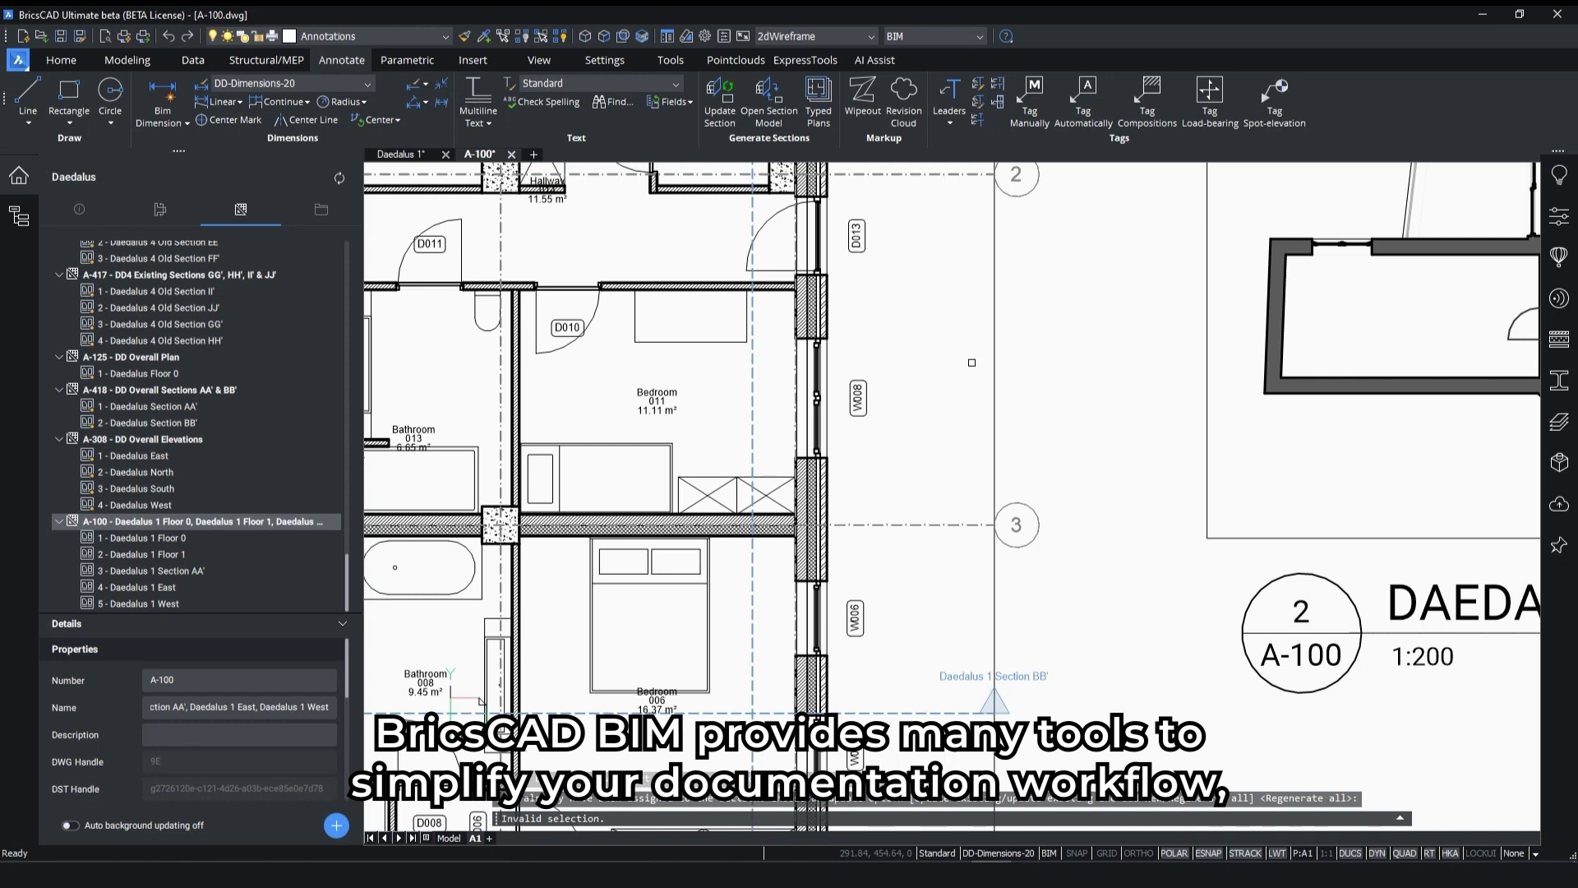
Step: Add BIM dimensions to the exterior wall along grid line 1 of Floor 0, placing a detailed chain and an overall dimension outside the wall
middle_click_drag(518, 228, 1075, 530)
scroll(1074, 530, "down", 2)
middle_click_drag(1004, 464, 997, 486)
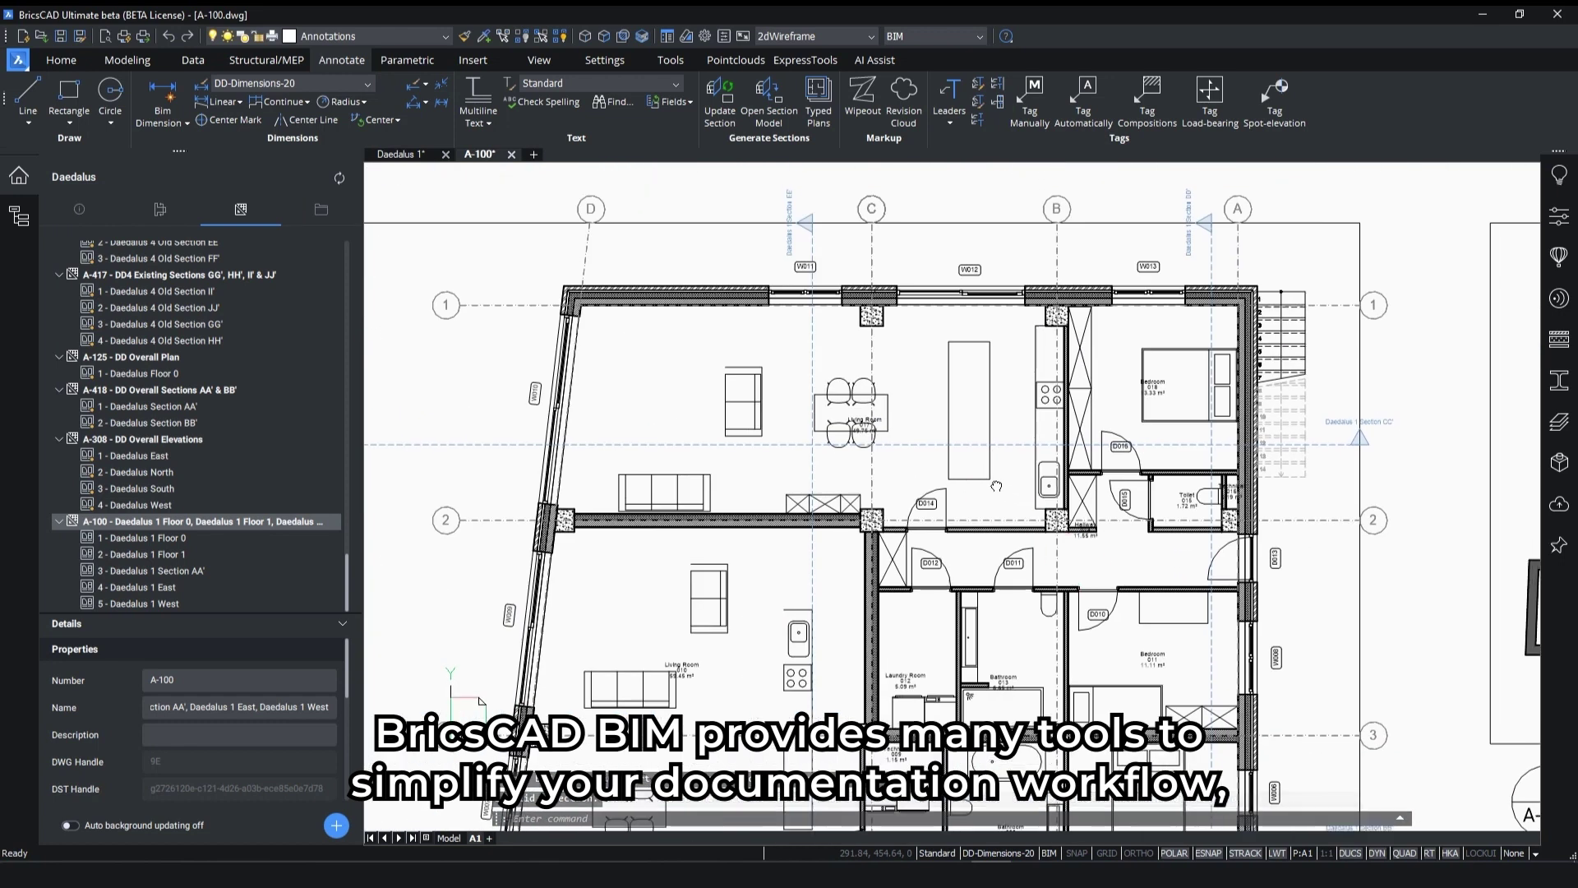
left_click(163, 92)
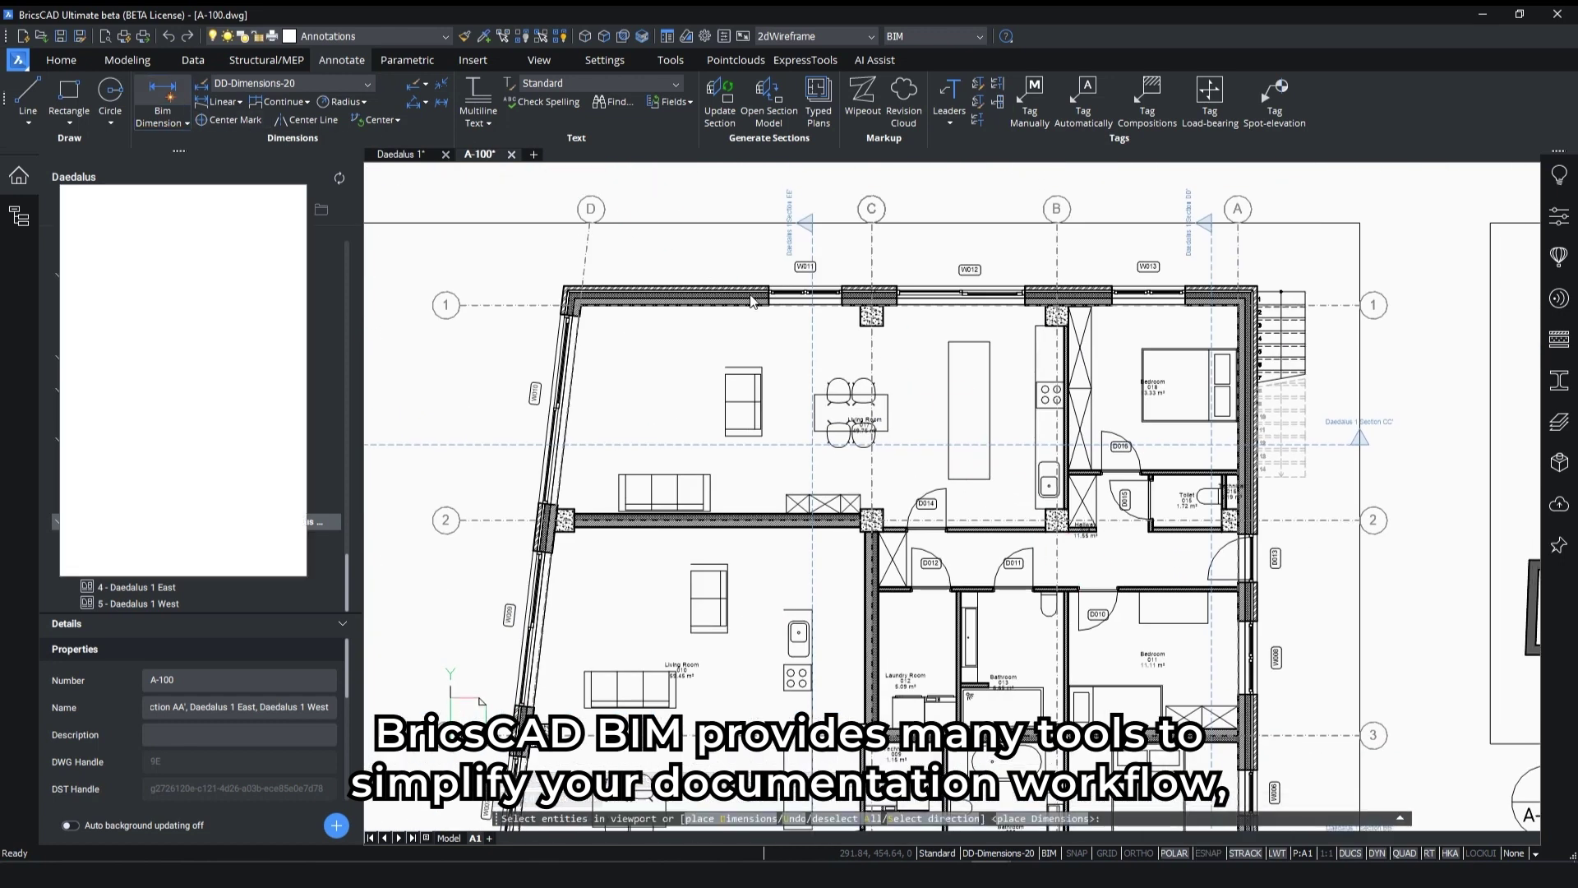
left_click(801, 301)
left_click(892, 296)
key("Return")
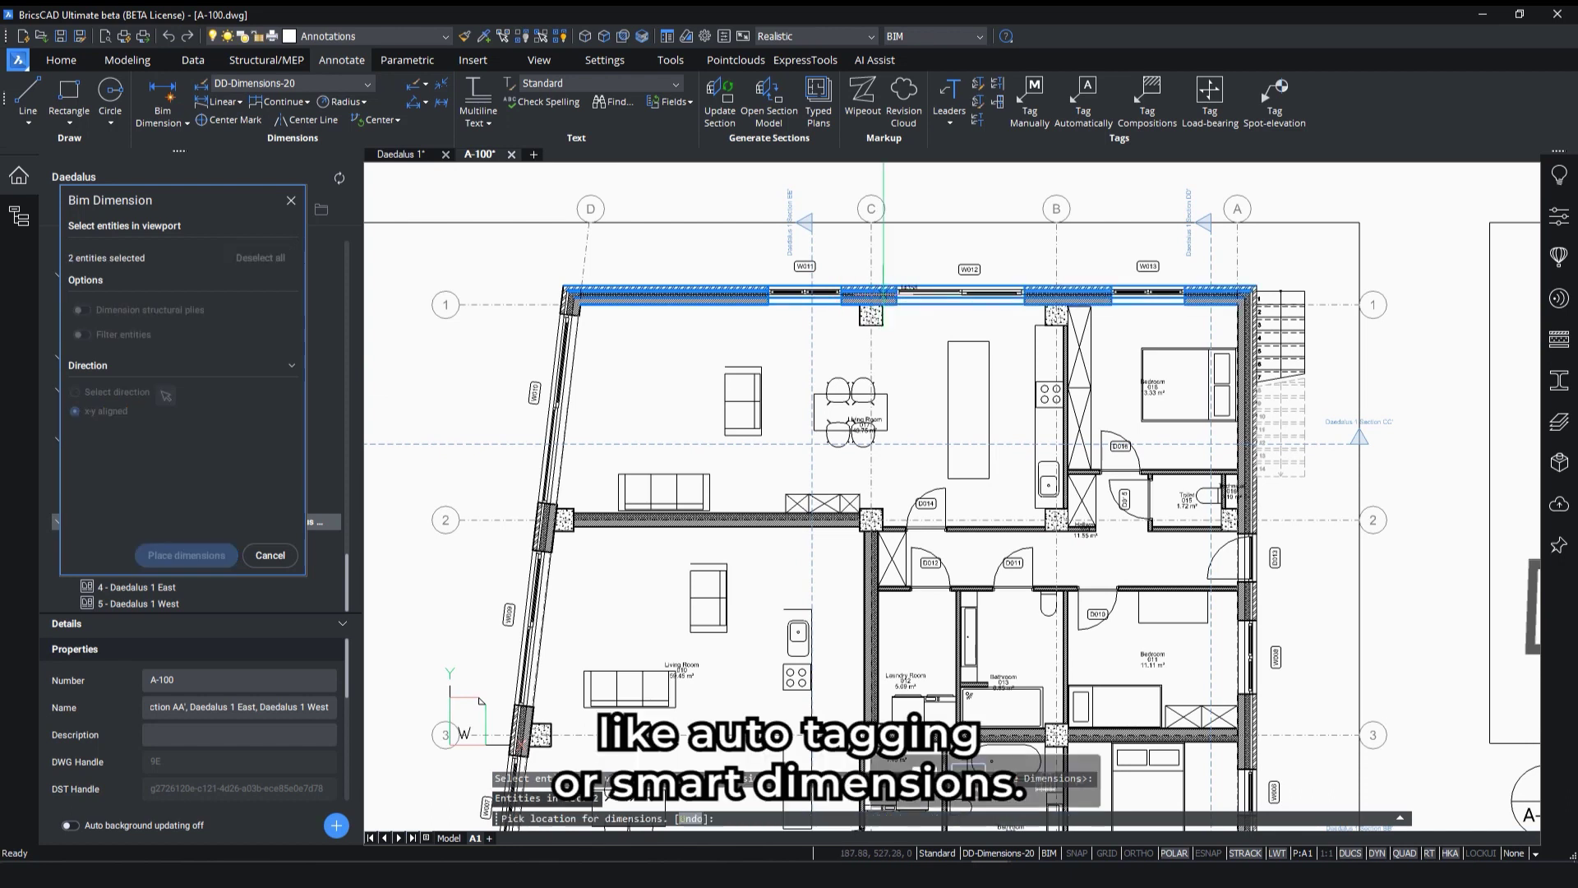
left_click(905, 253)
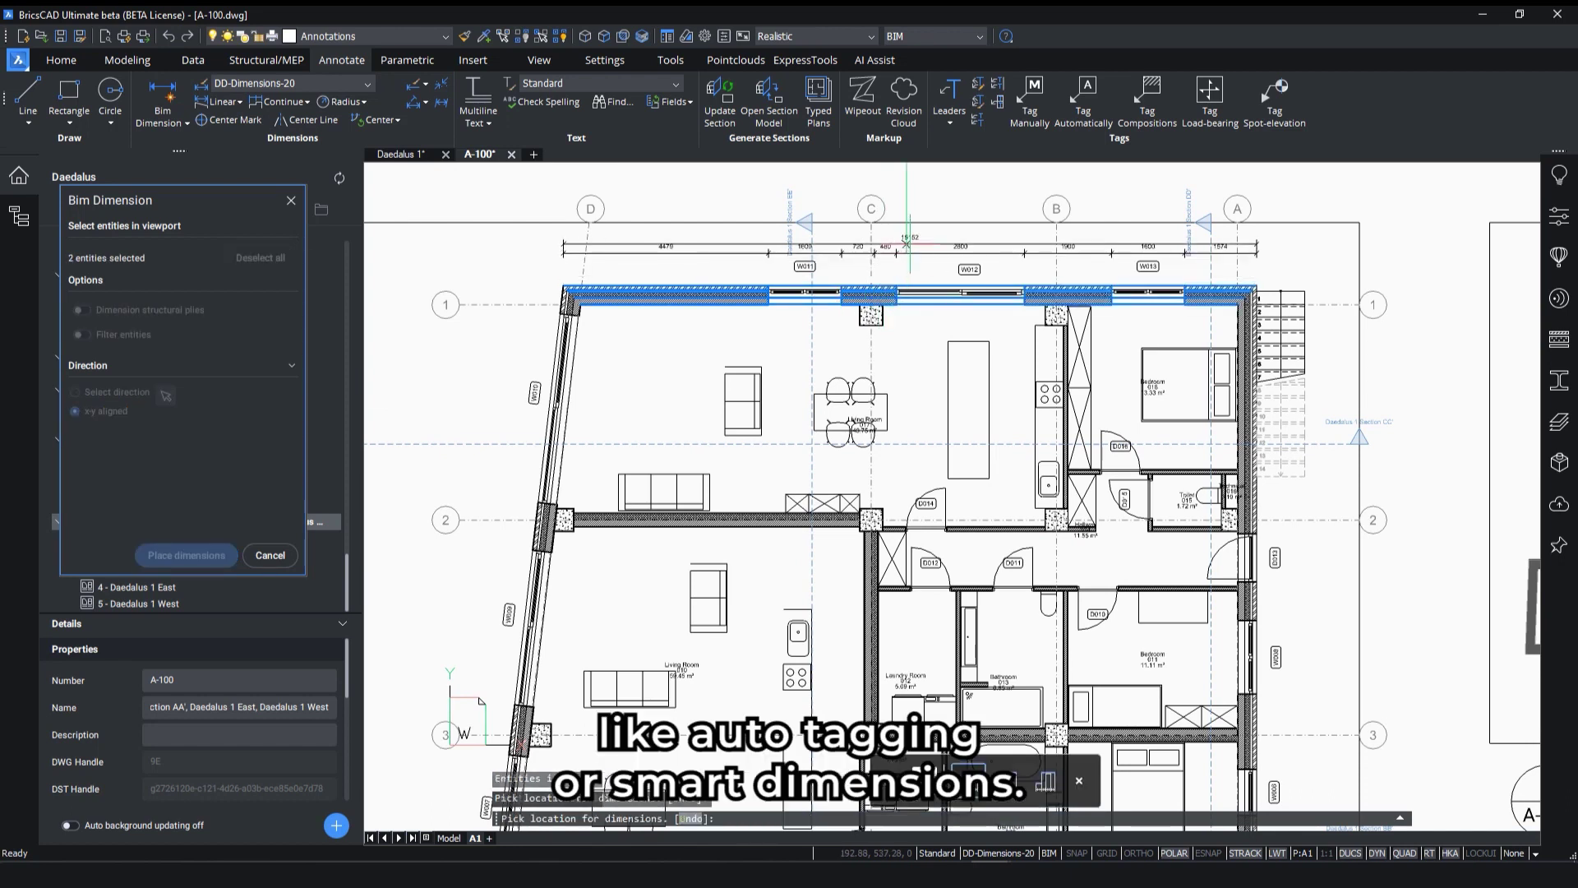
key("ctrl")
left_click(914, 238)
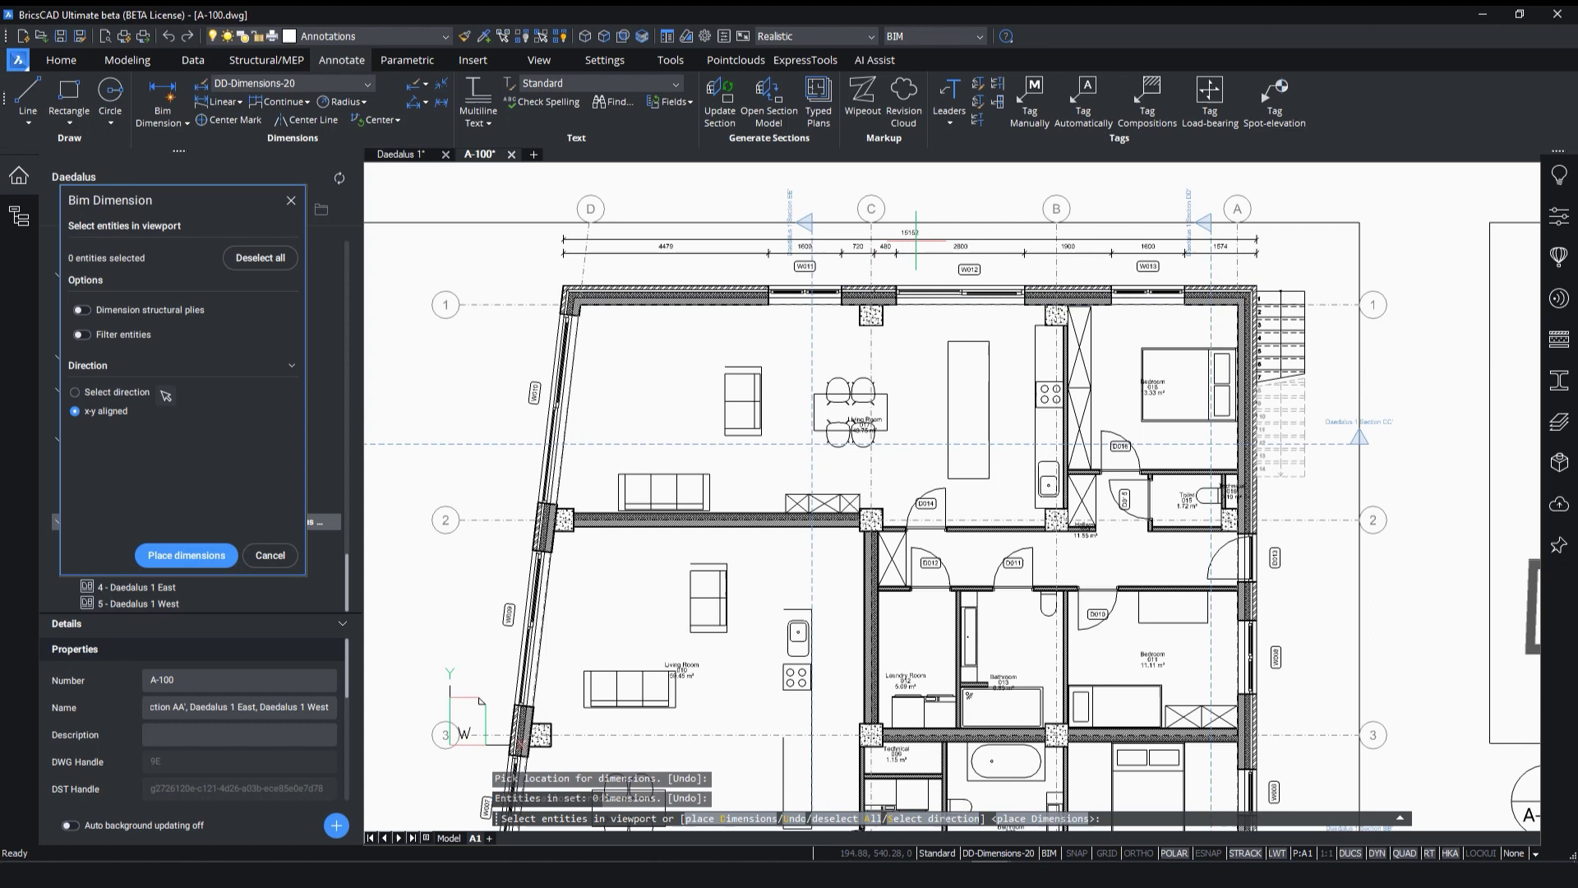
Step: Dimension the slanted exterior wall of Floor 0 along its own direction, placing a detailed chain and an overall dimension outside it
middle_click_drag(737, 516, 735, 457)
left_click(167, 397)
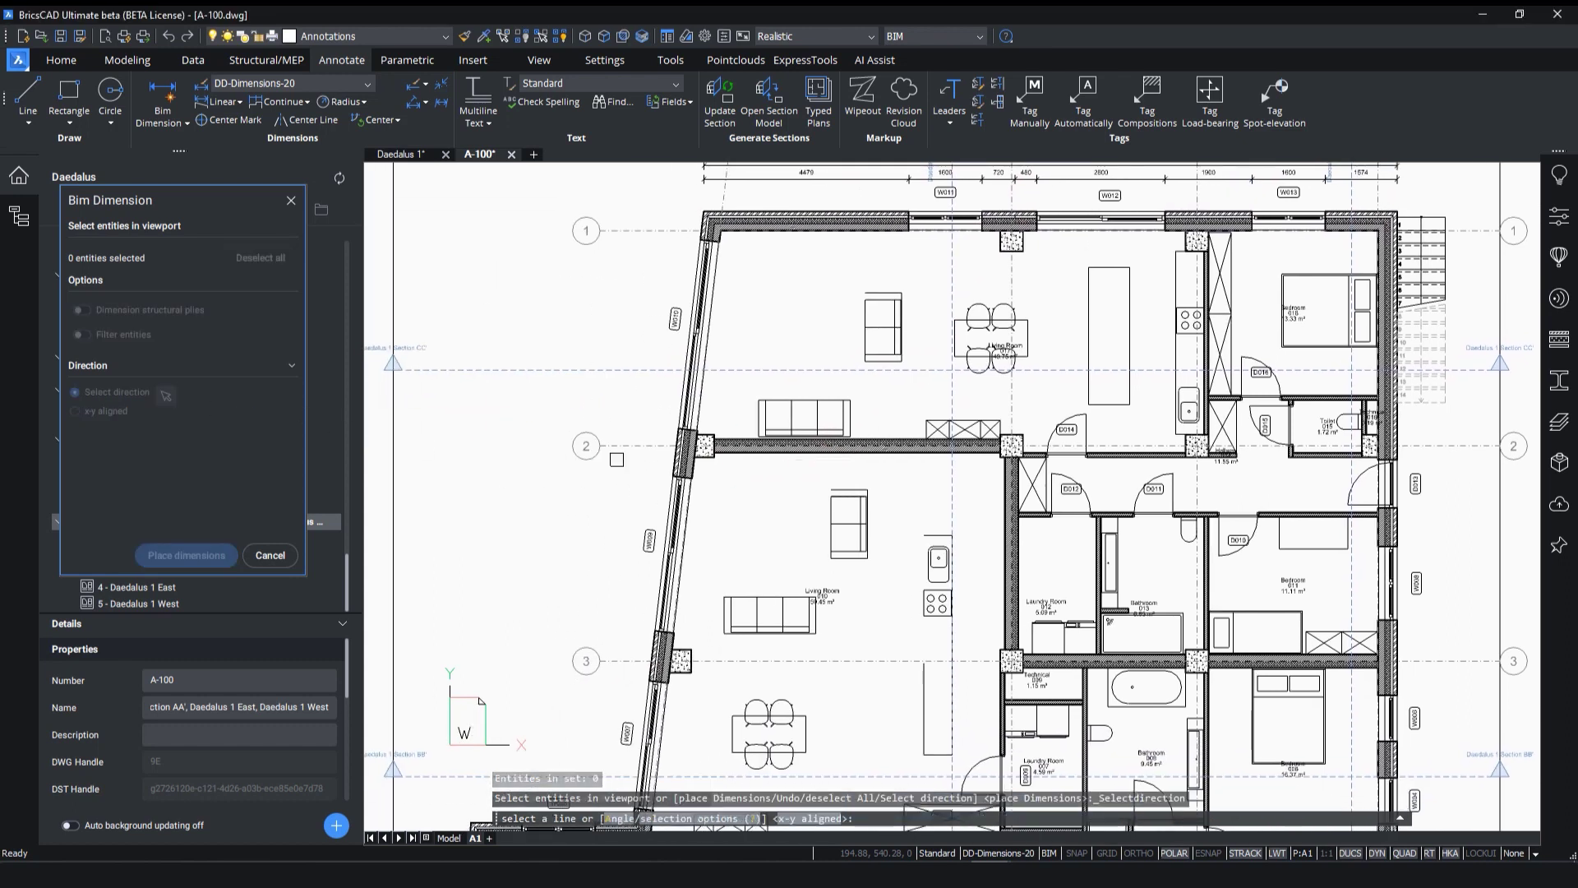
left_click(667, 468)
key("Return")
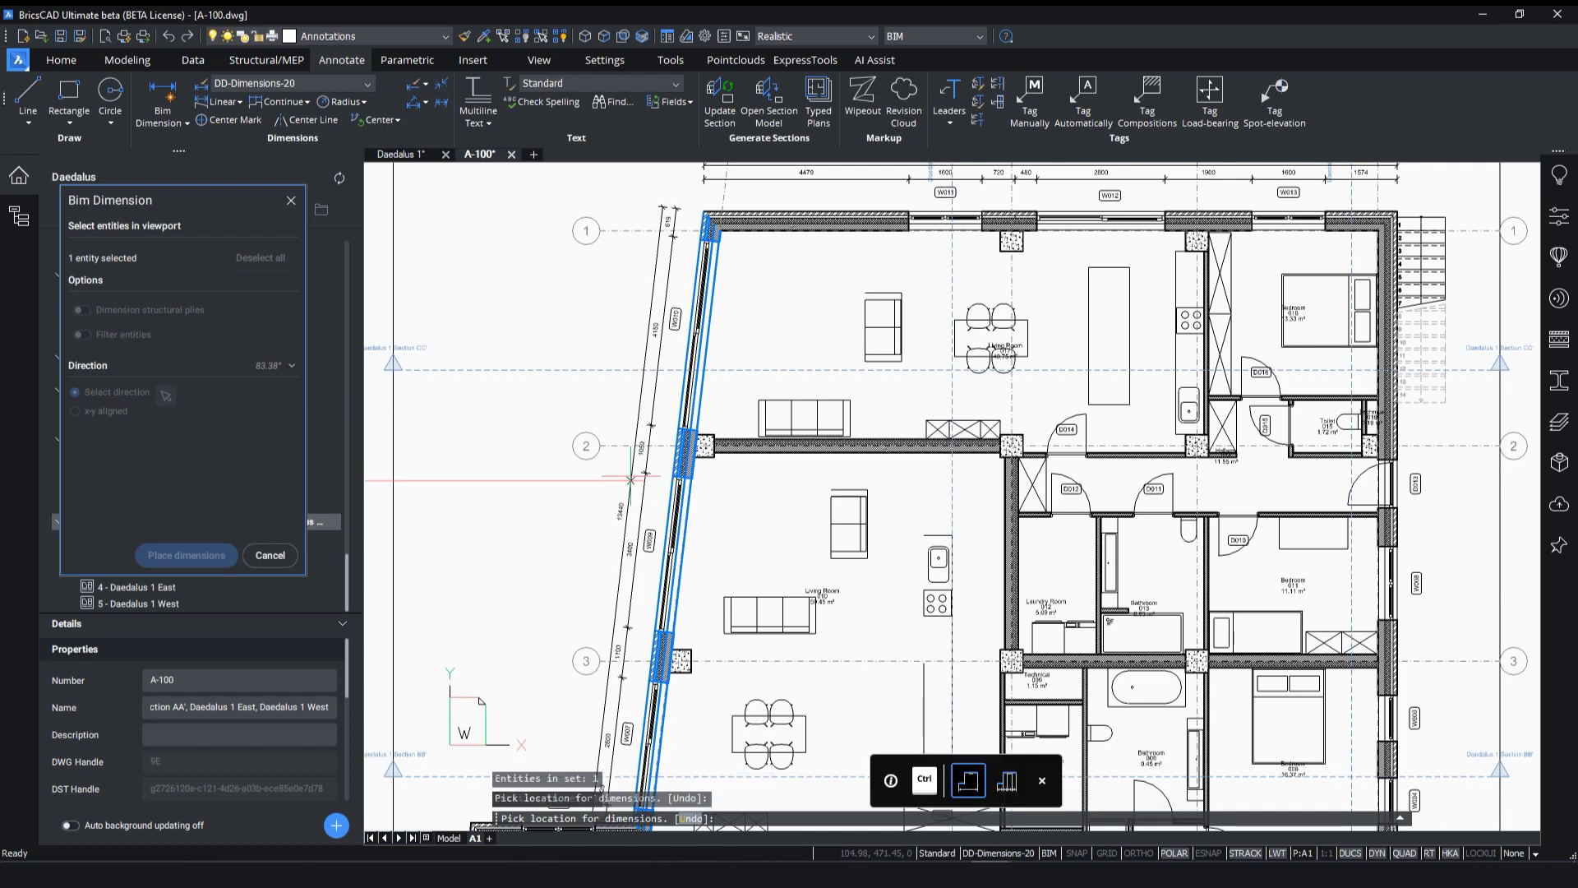
left_click(269, 555)
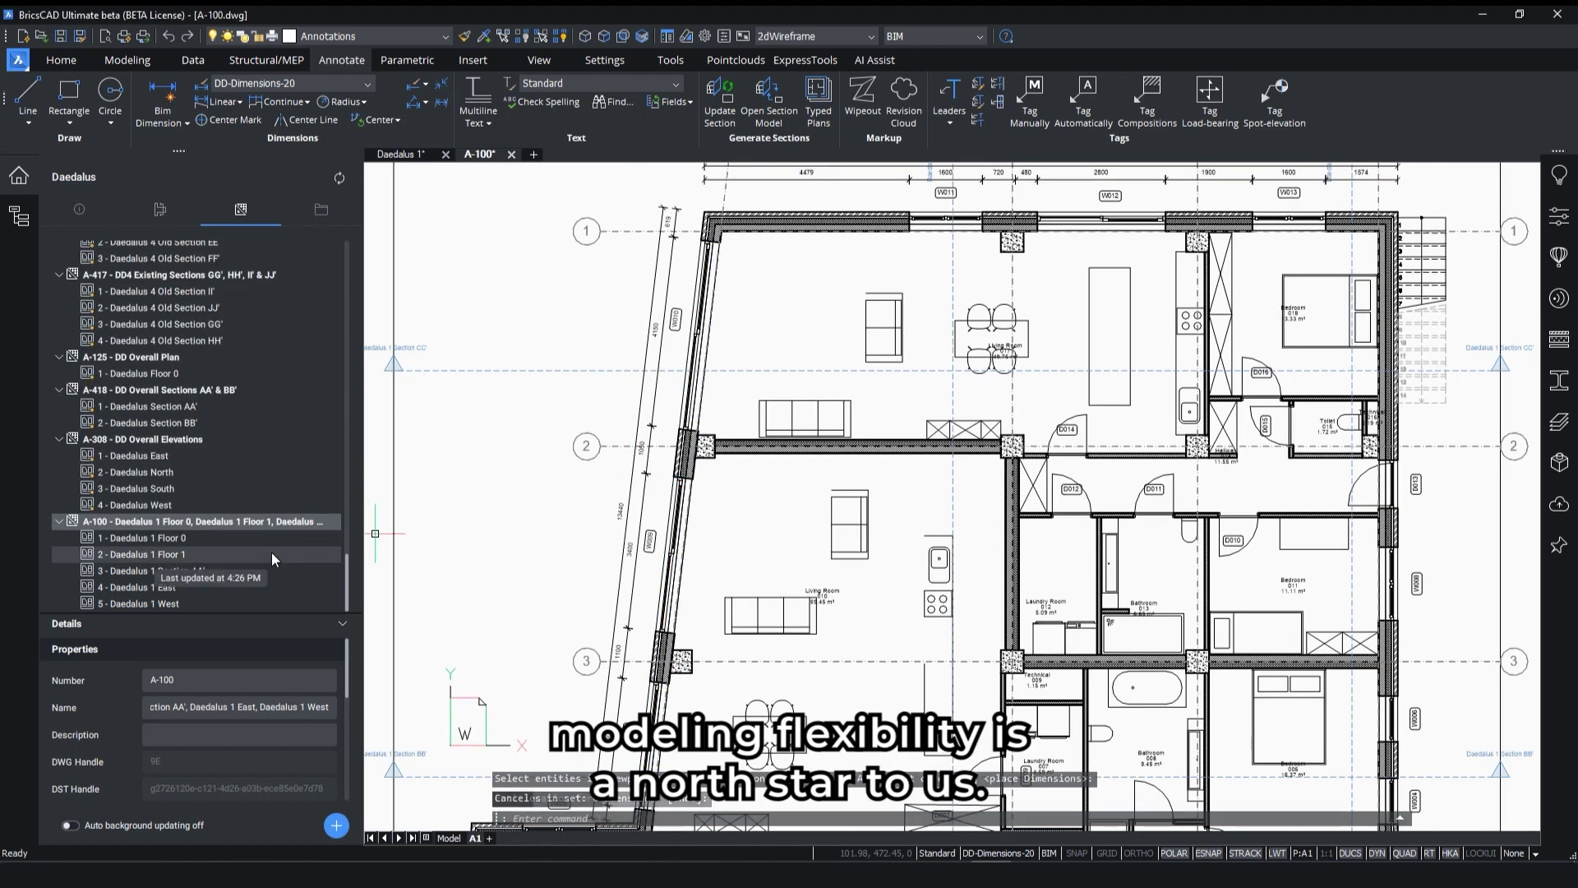
Step: Place a spot elevation tag in Living Room 010 on the Floor 0 plan
scroll(769, 559, "up", 4)
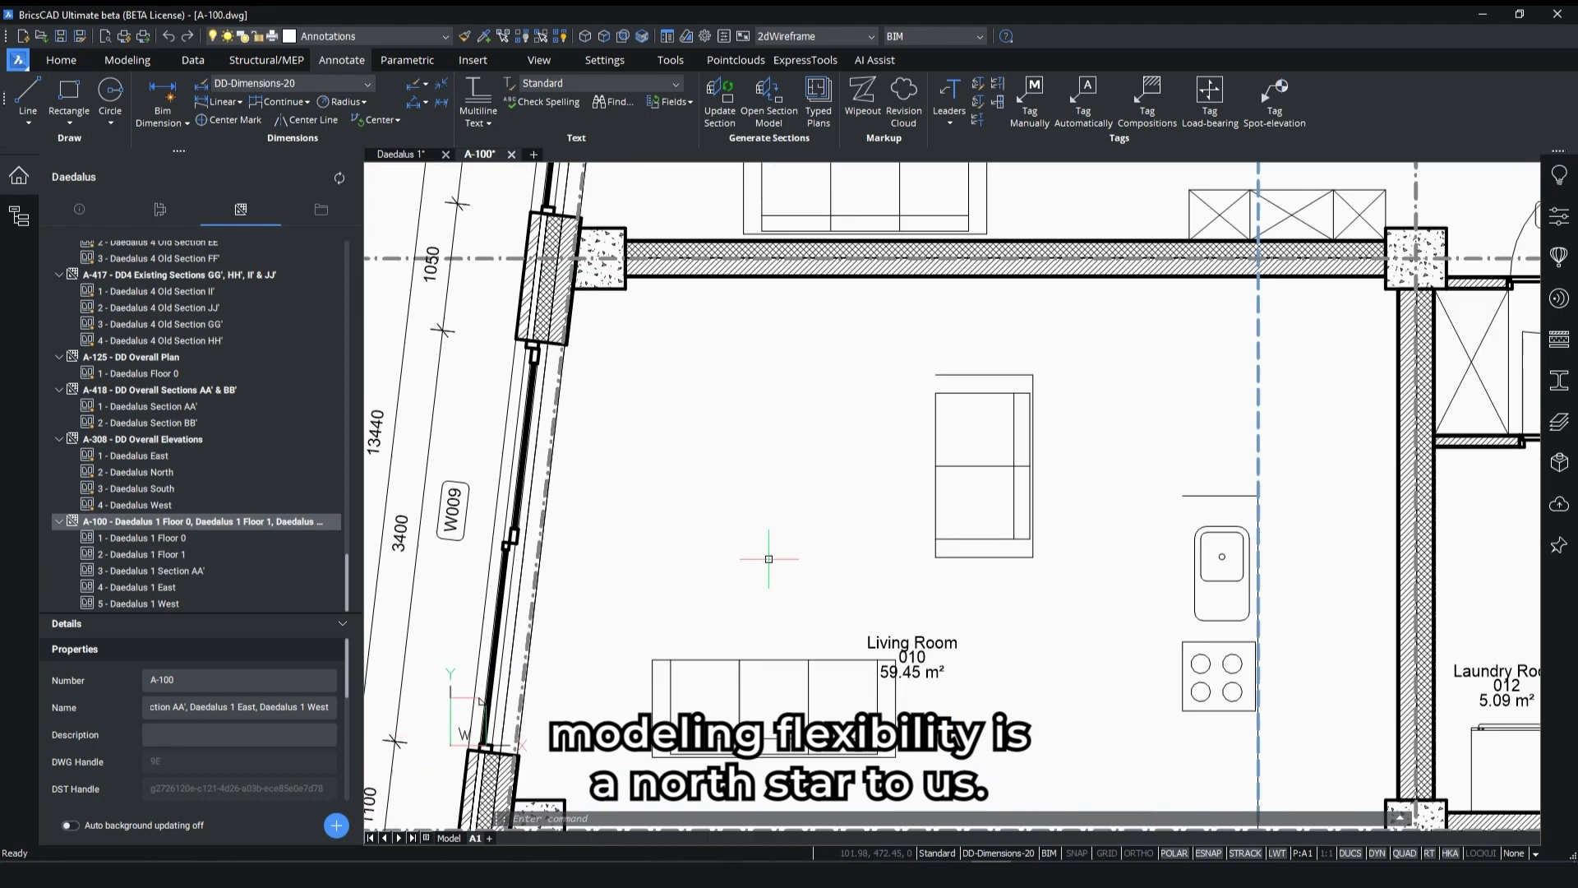
left_click(1274, 98)
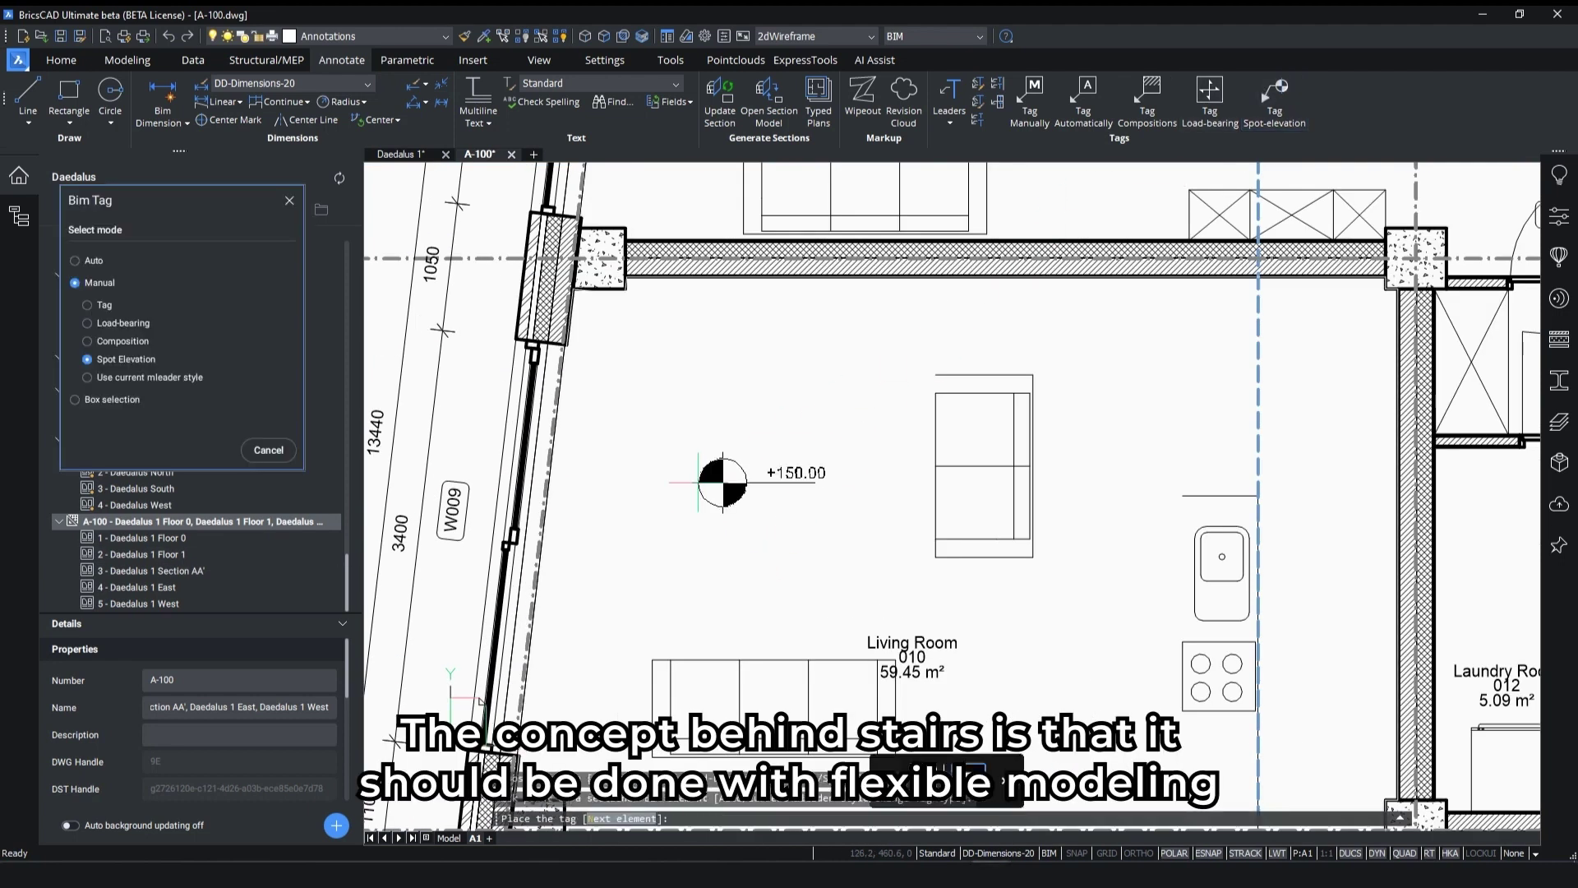
left_click(697, 483)
scroll(698, 483, "down", 8)
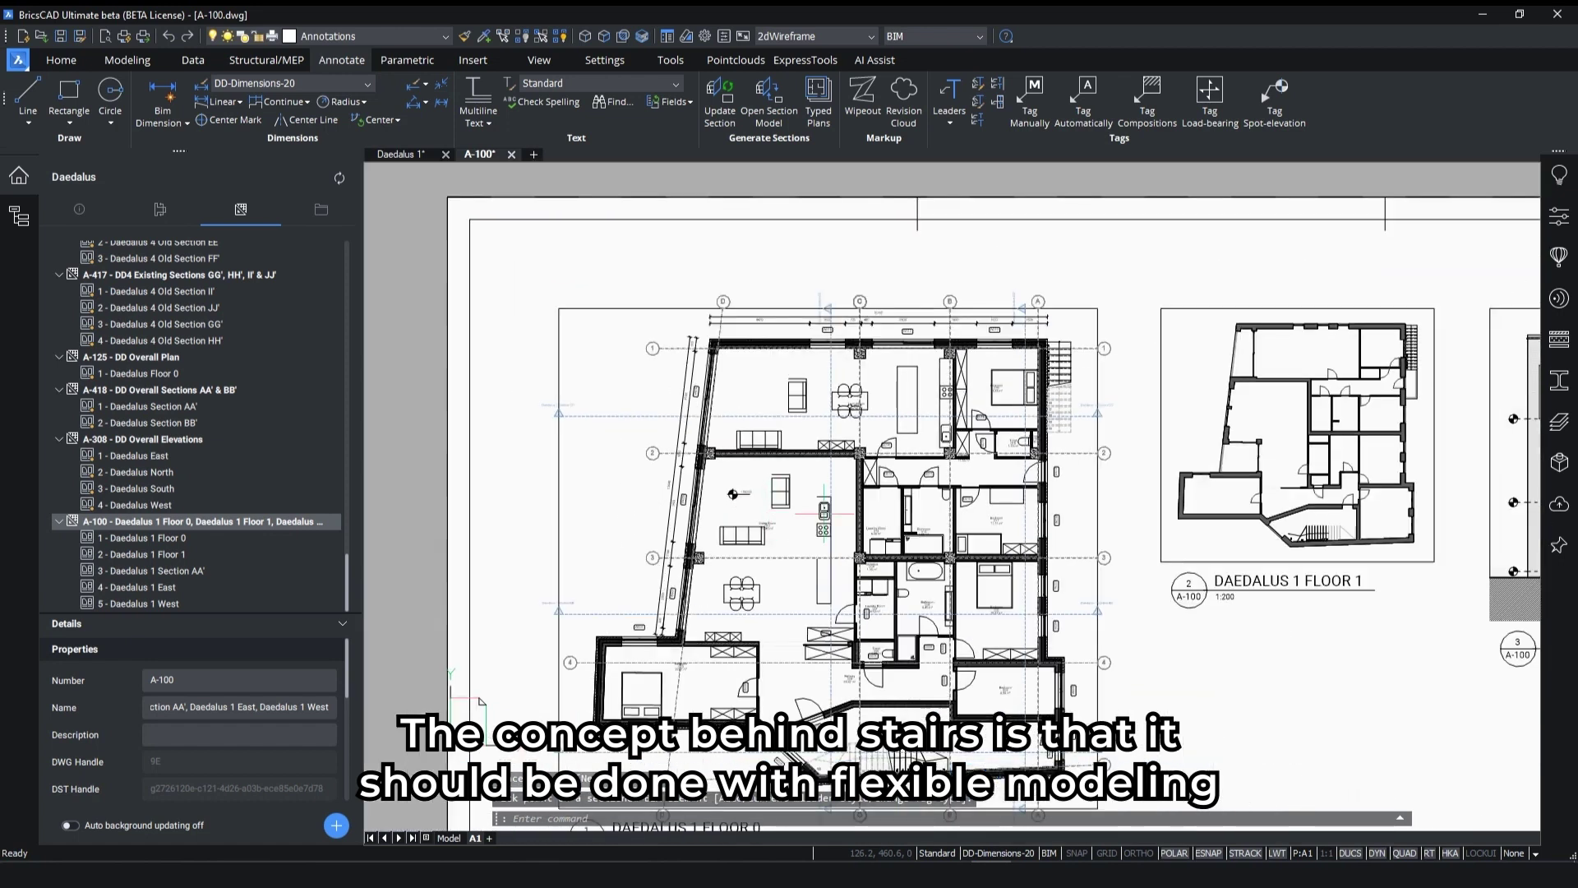
Step: Filter the layers by "stair" and recolor the four BIM_2D_BACK_Stair_CutAway layers light blue
middle_click_drag(1029, 537, 956, 499)
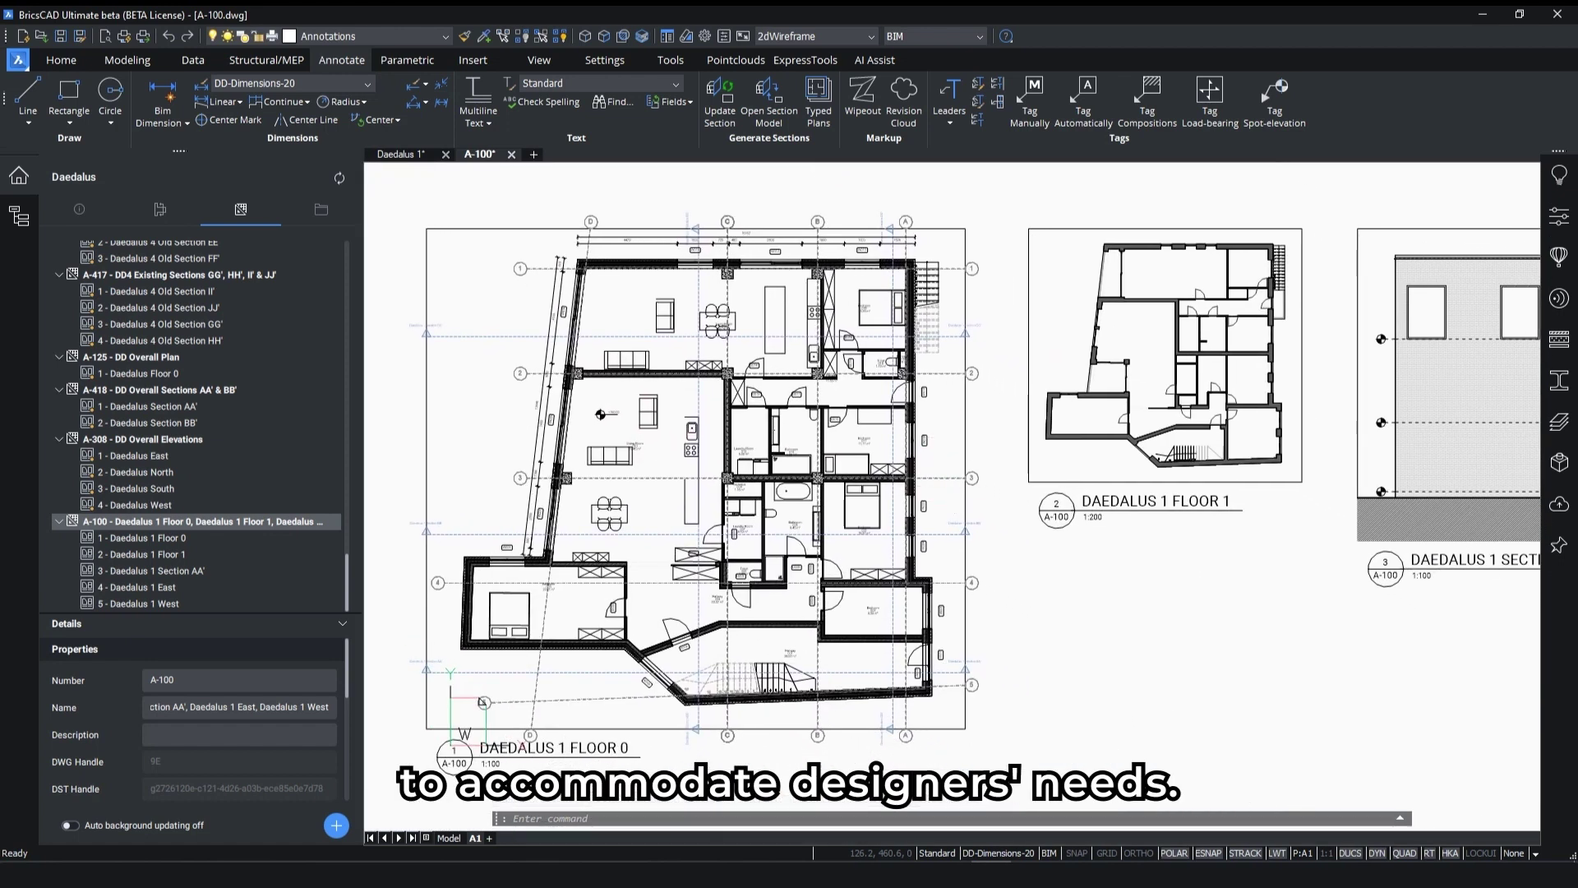
scroll(949, 309, "up", 10)
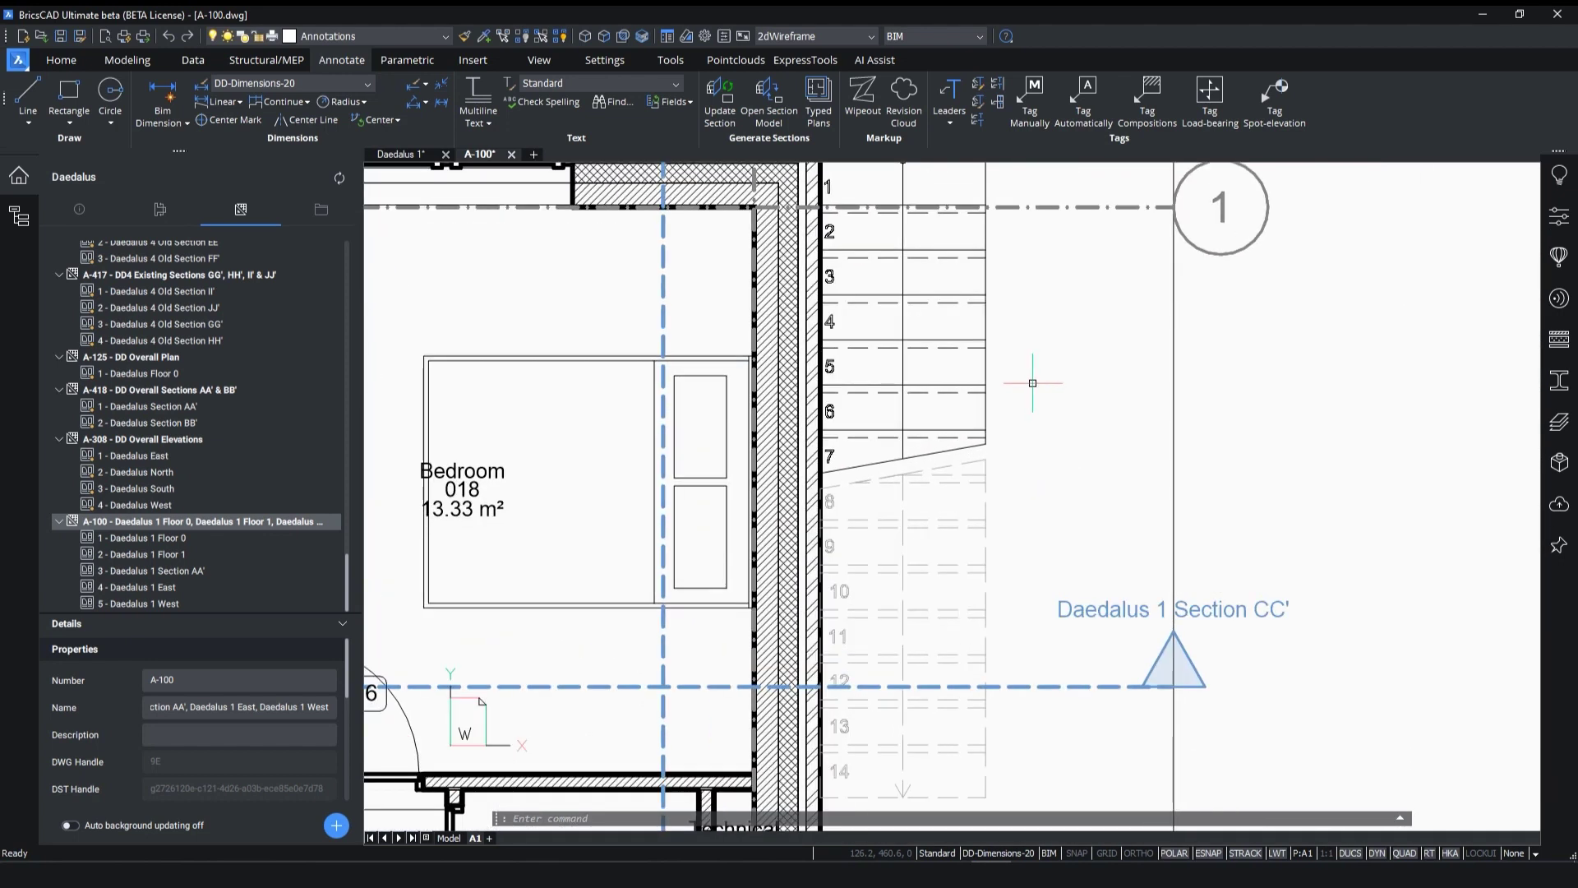
scroll(1033, 383, "down", 1)
left_click(1558, 340)
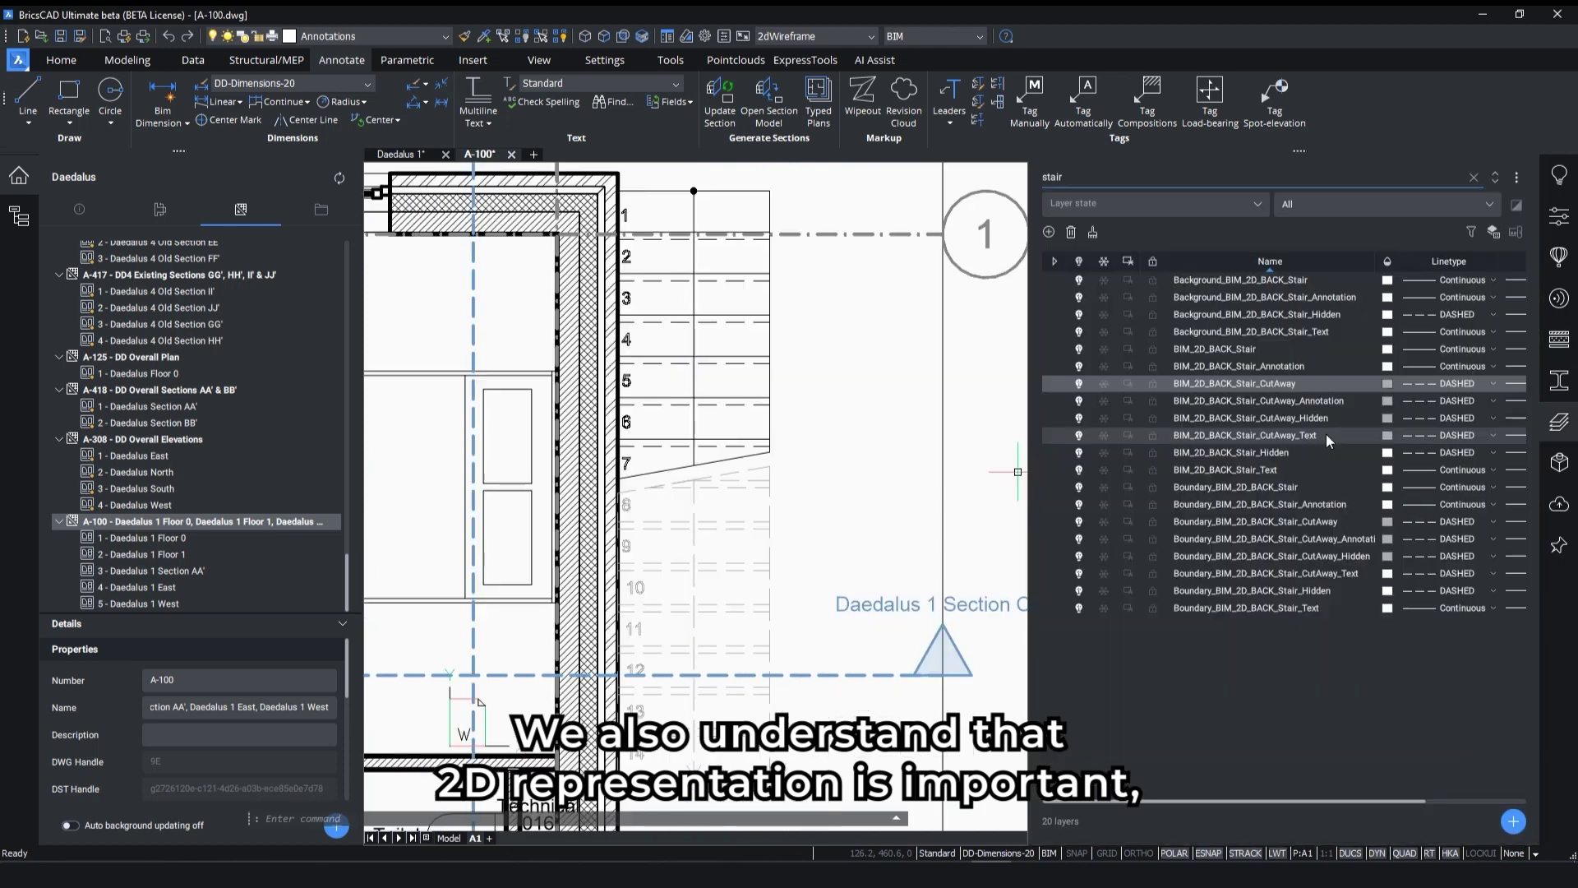
left_click(1330, 437, "shift")
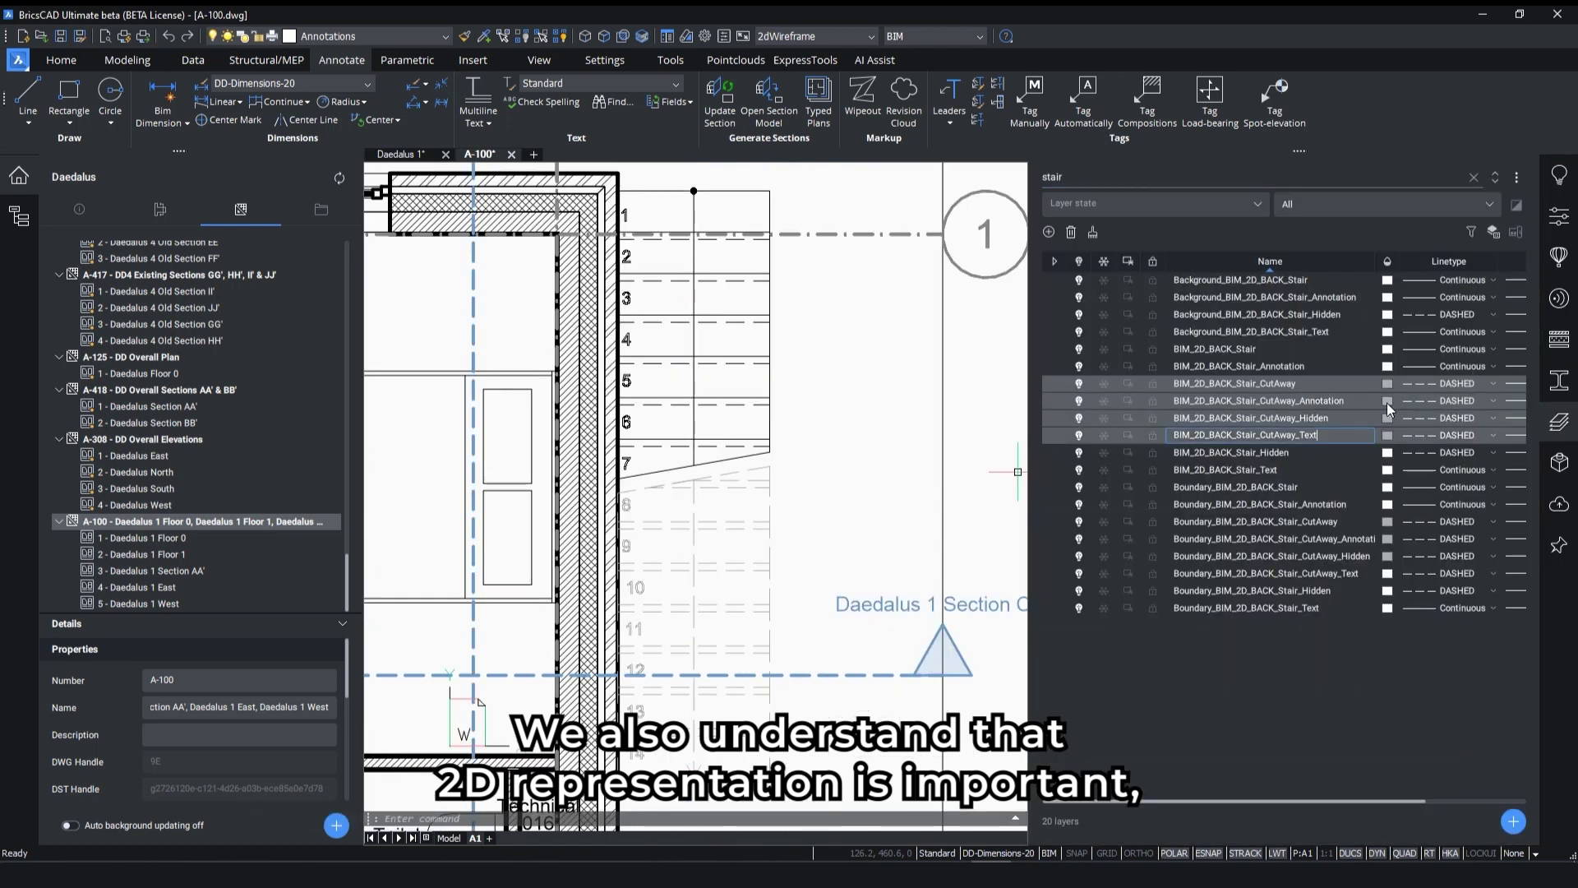
left_click(1388, 404)
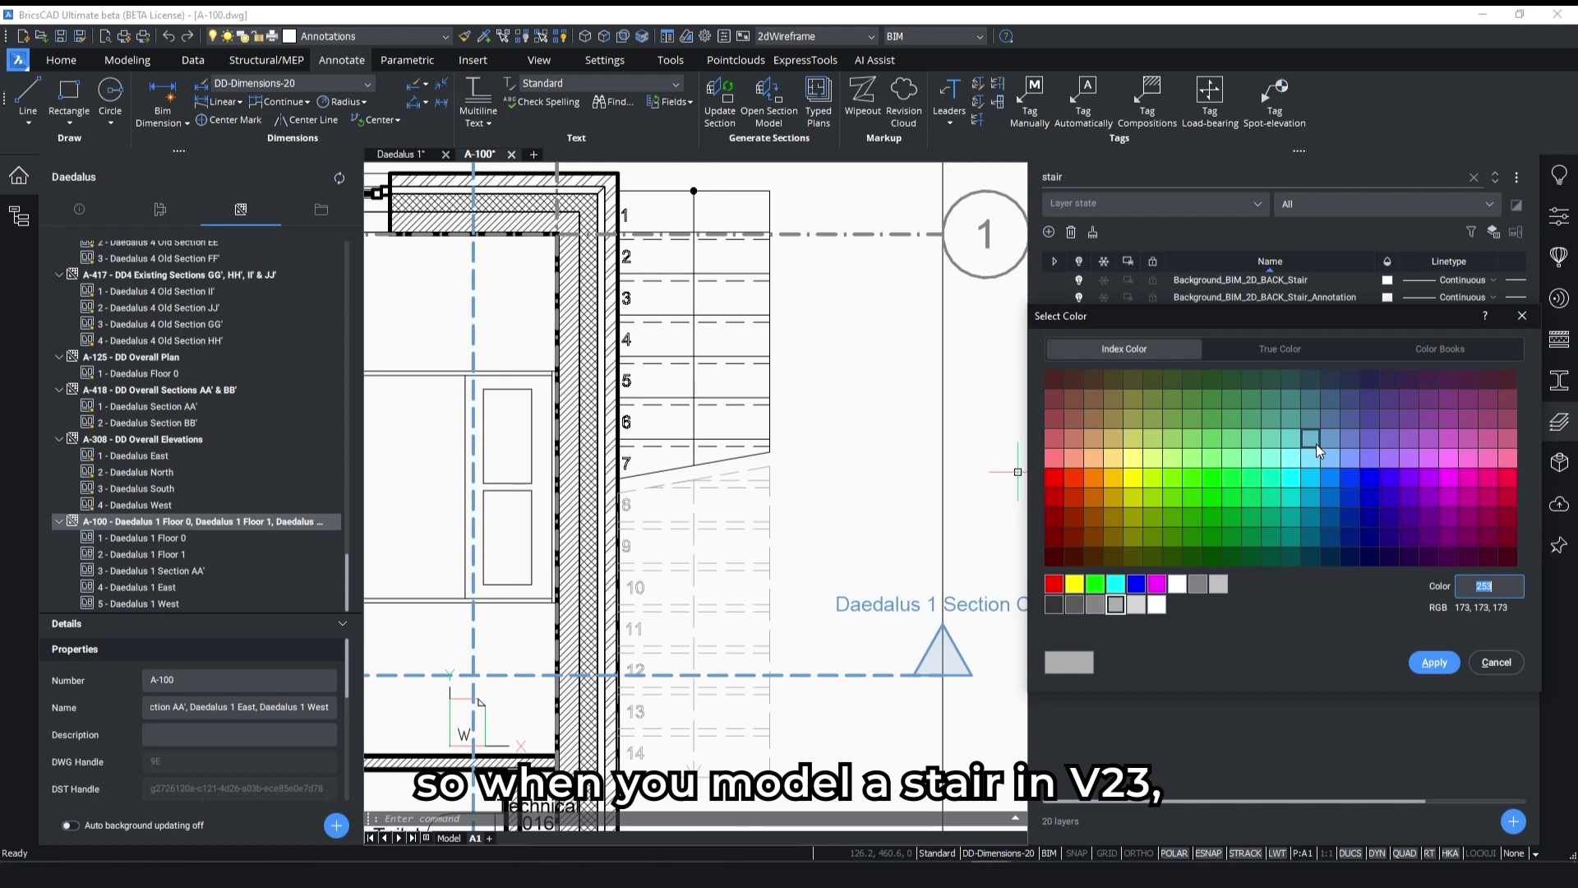
left_click(1433, 660)
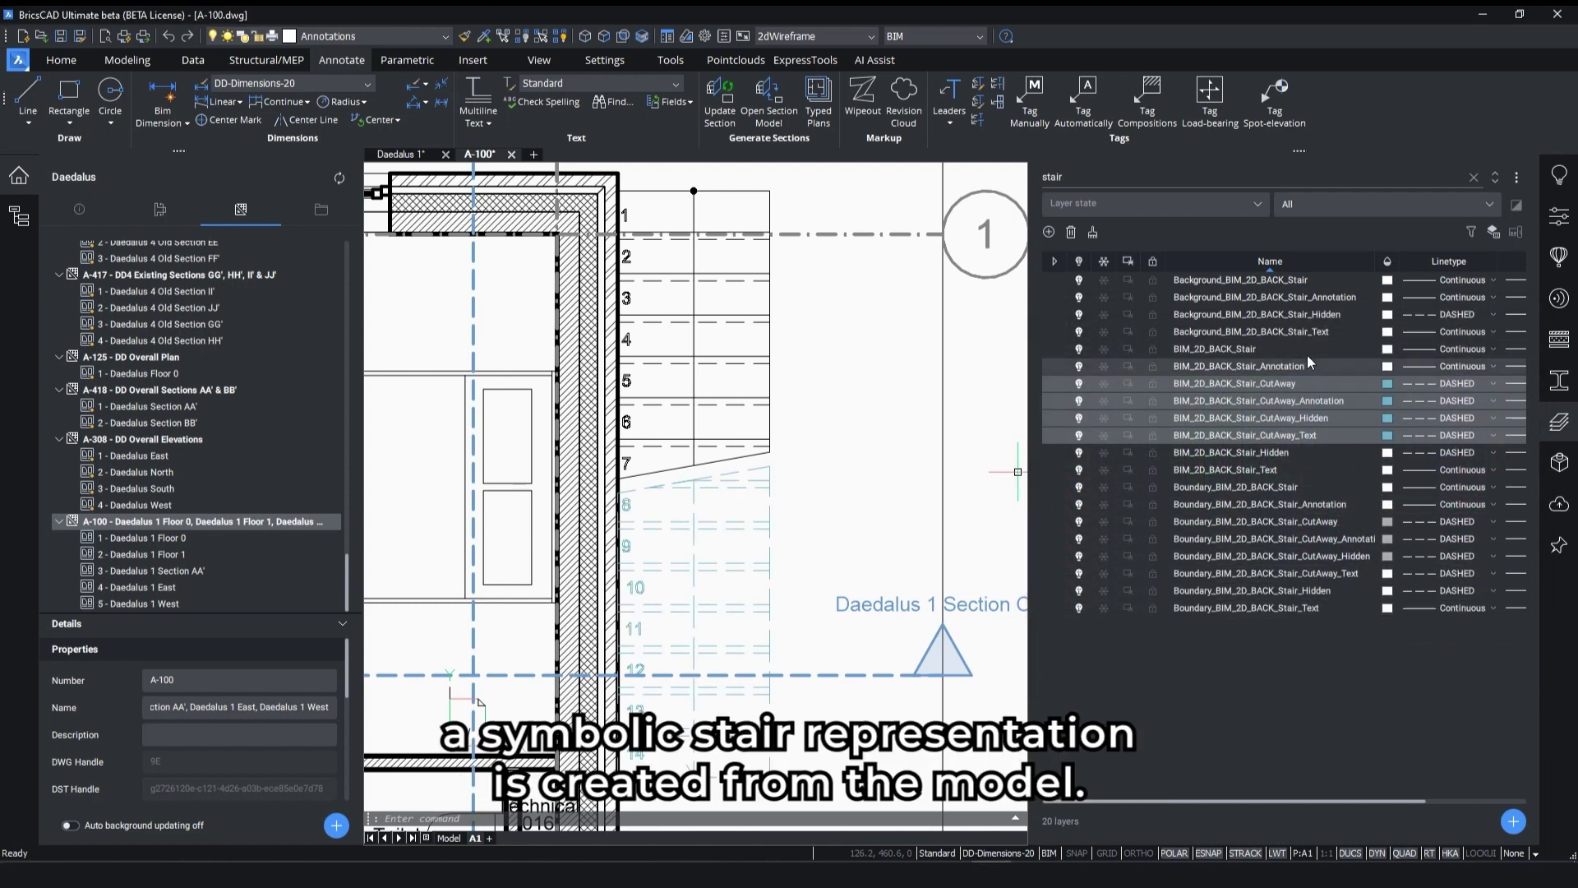
Step: Set the Background_BIM_2D_BACK_Stair layers, BIM_2D_BACK_Stair and BIM_2D_BACK_Stair_Text to index color 194, and close the layer list
left_click(1387, 351)
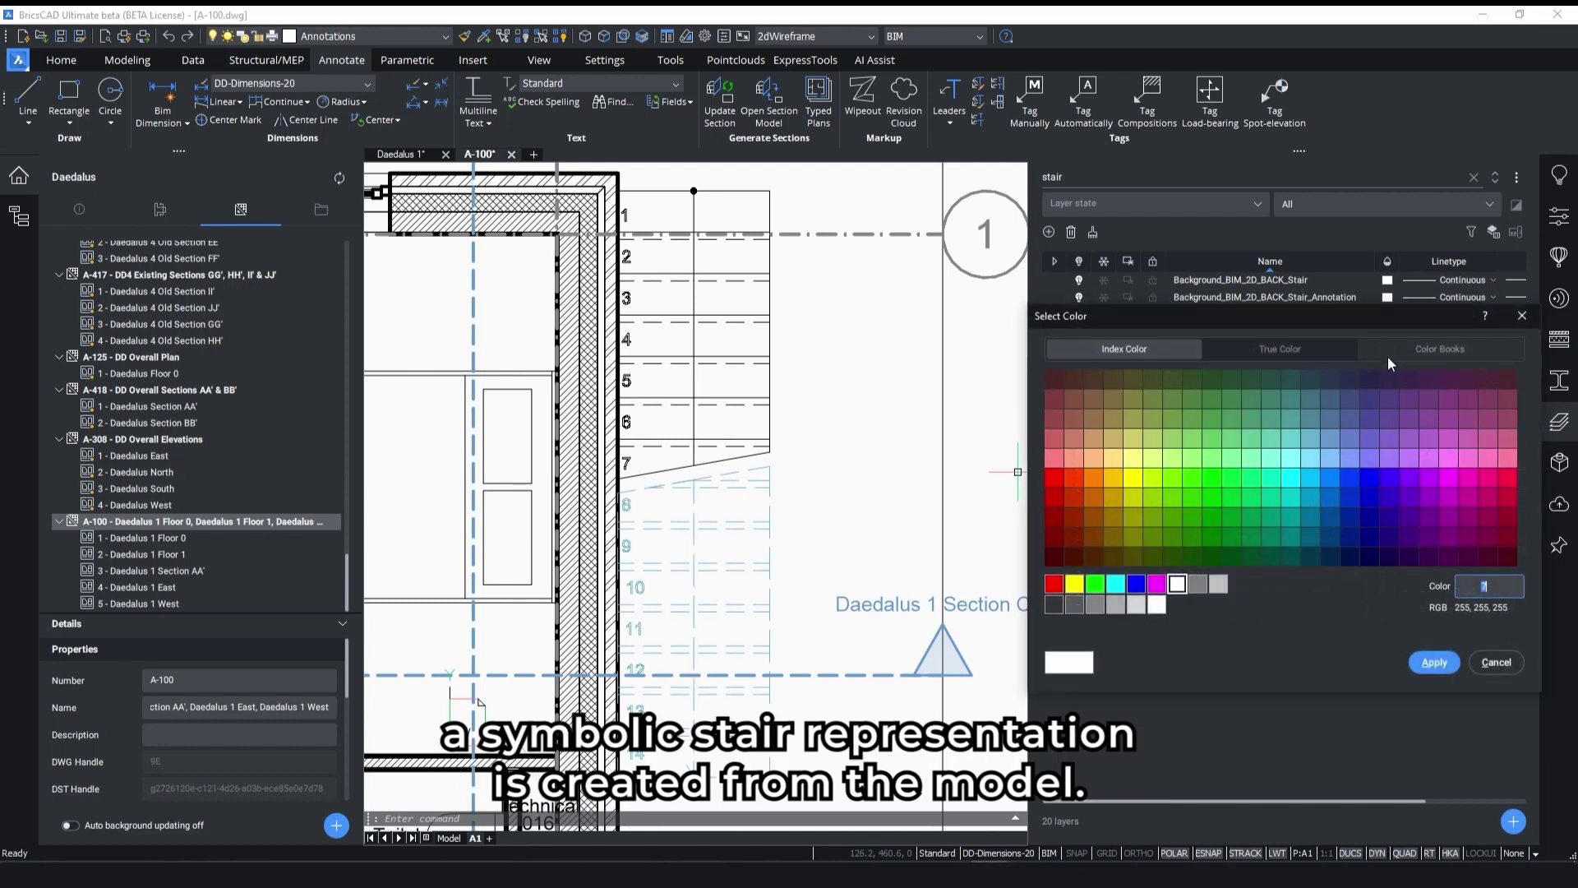
left_click(1408, 522)
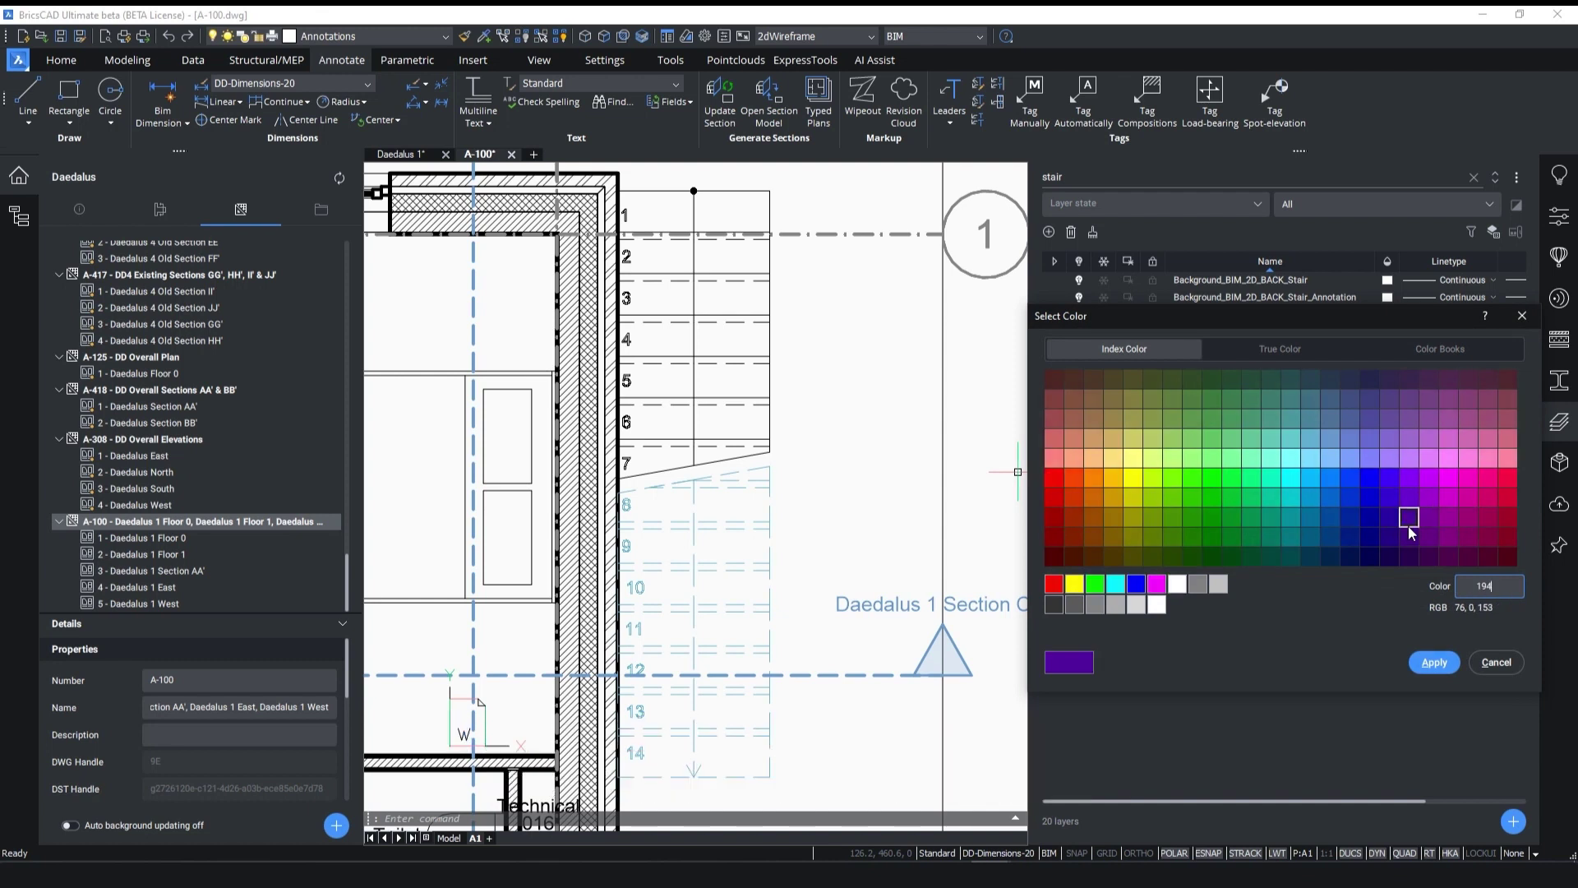
left_click(1435, 661)
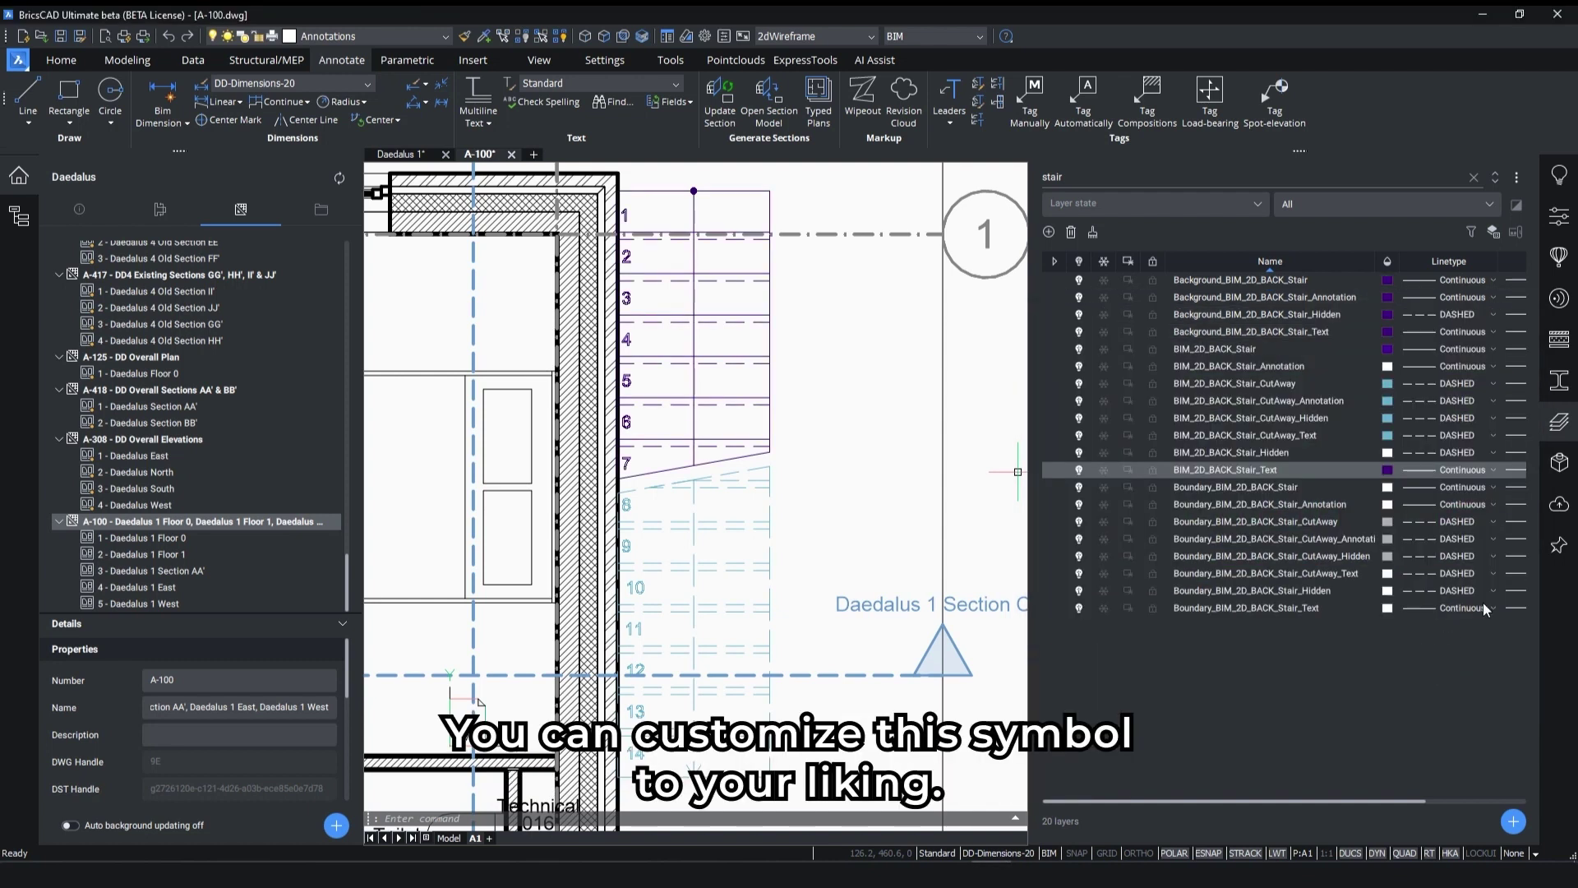
left_click(1564, 445)
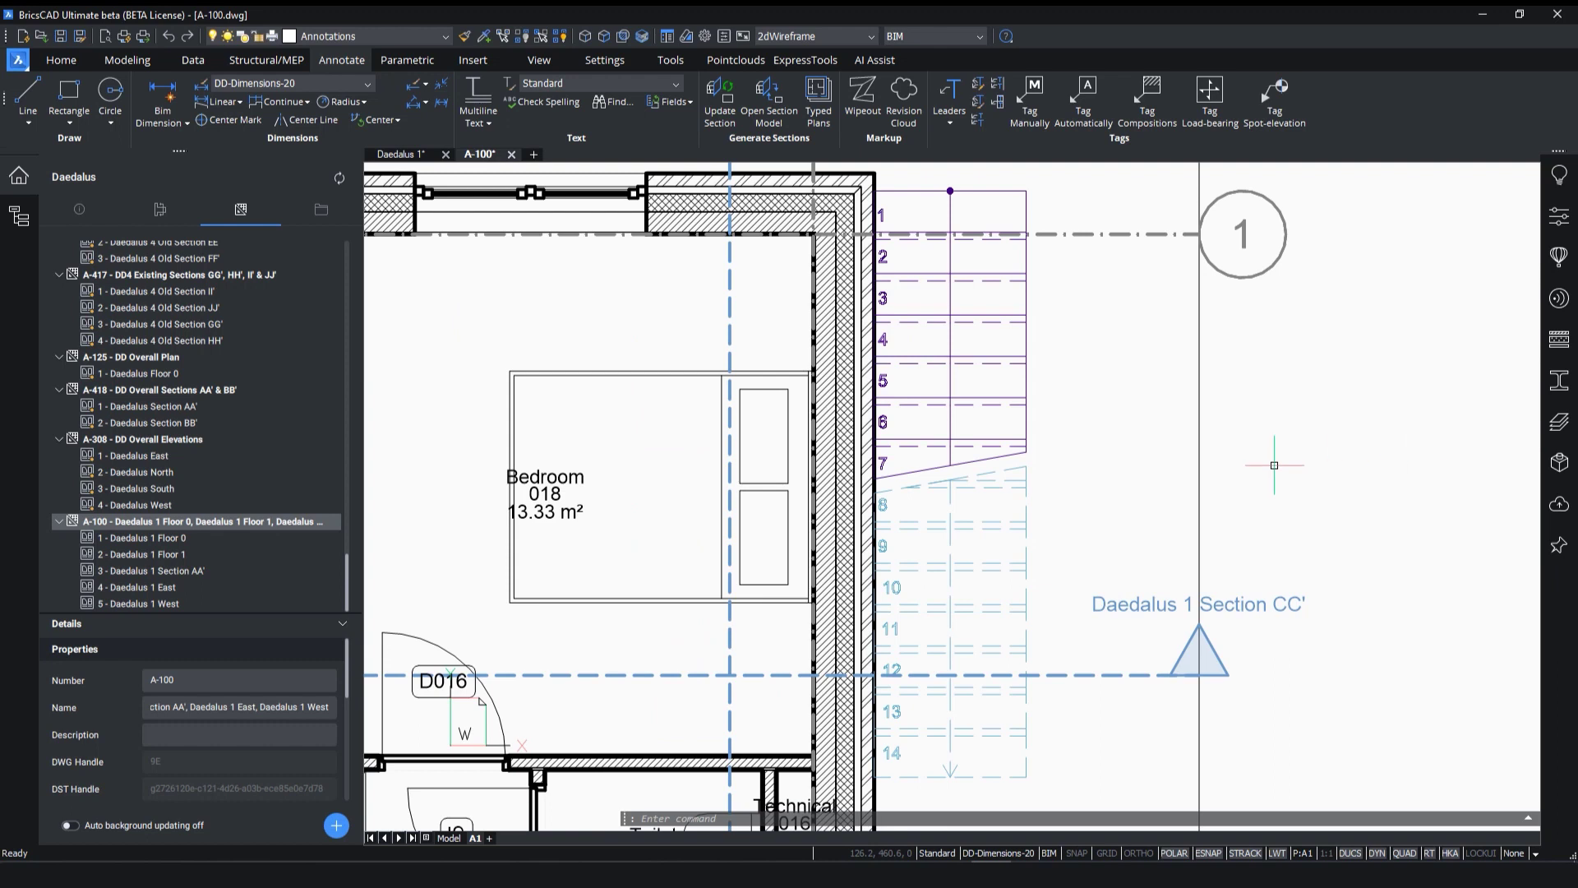
Step: Undo the color changes made to the stair layers
key("ctrl+z")
key("ctrl+z")
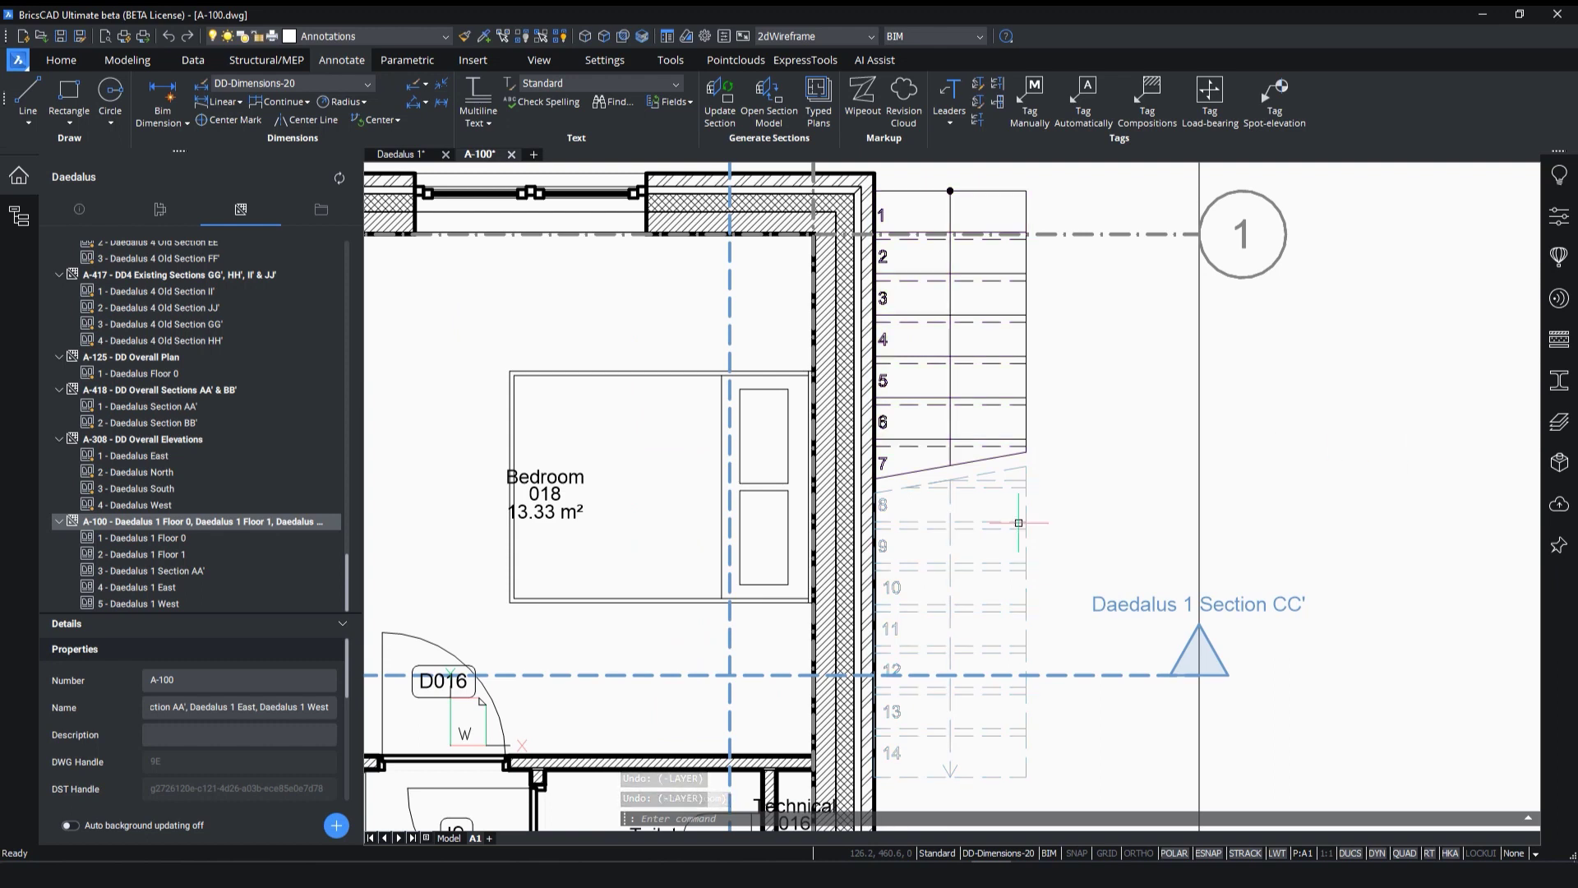
Step: Rename sheet A-100 to Daedalus DD Plan and regenerate the drawing to refresh its title block
scroll(1019, 523, "down", 7)
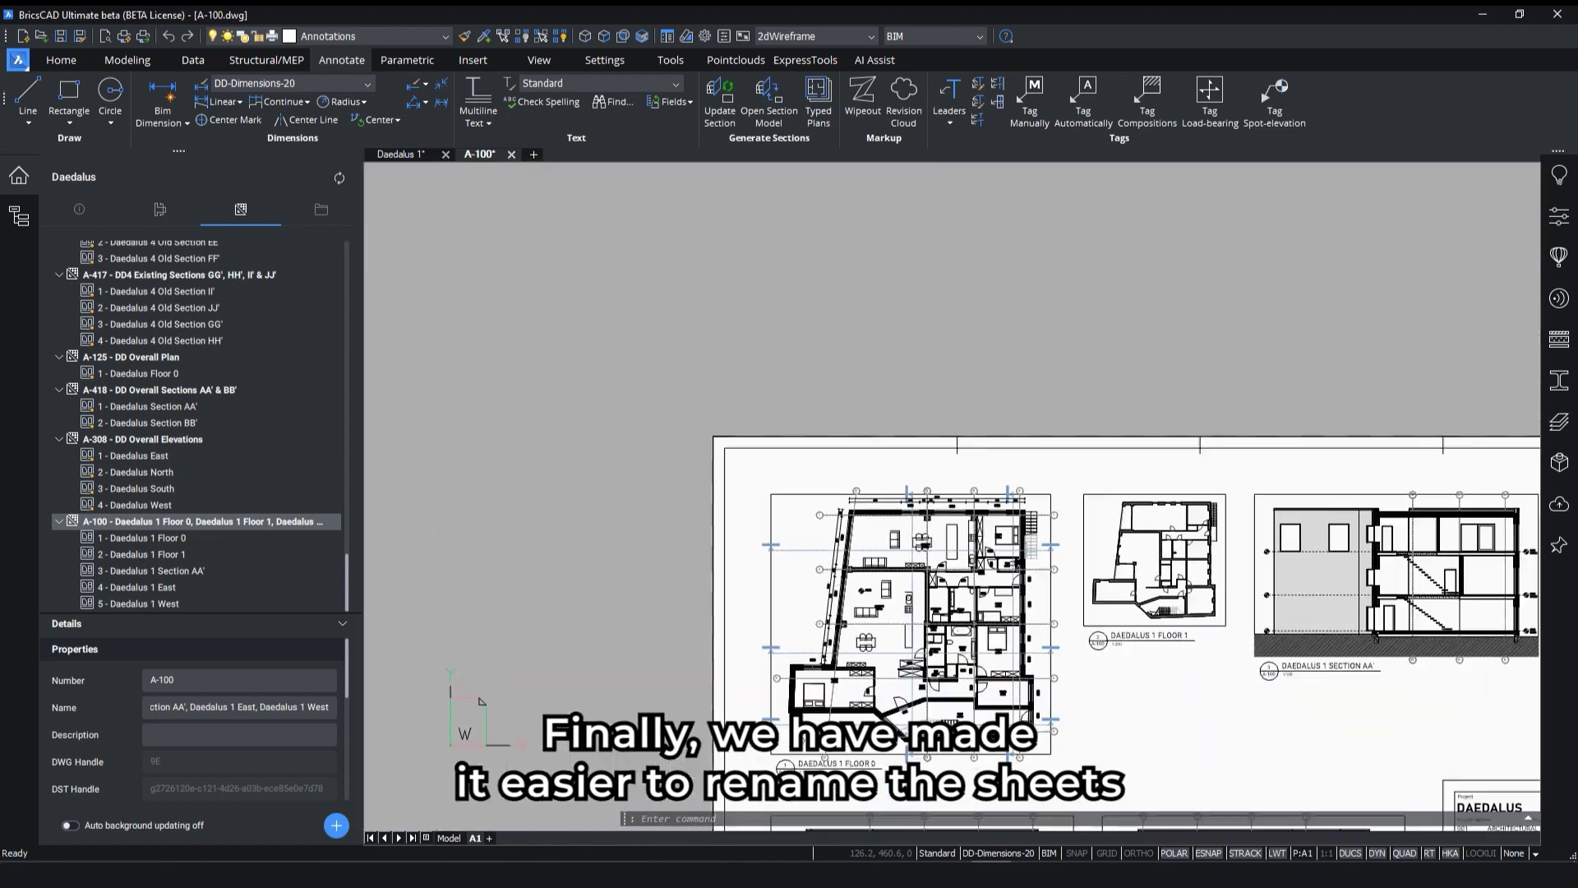
mouse_move(1058, 569)
middle_mouse_down()
mouse_move(949, 441)
mouse_move(814, 332)
mouse_move(797, 303)
mouse_move(809, 306)
middle_mouse_up()
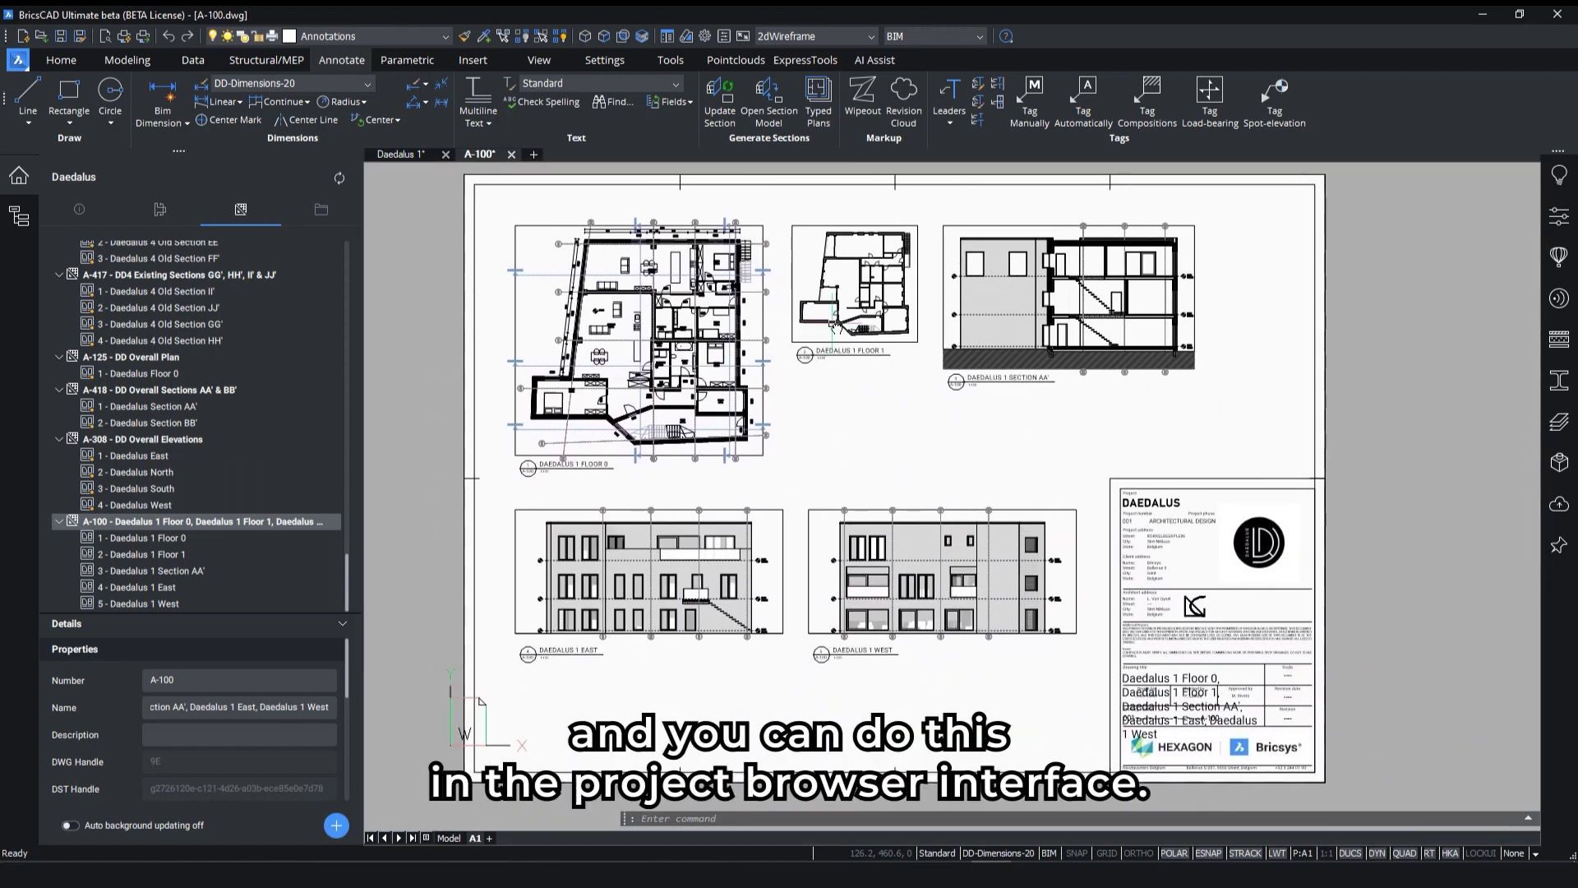
scroll(1012, 510, "up", 5)
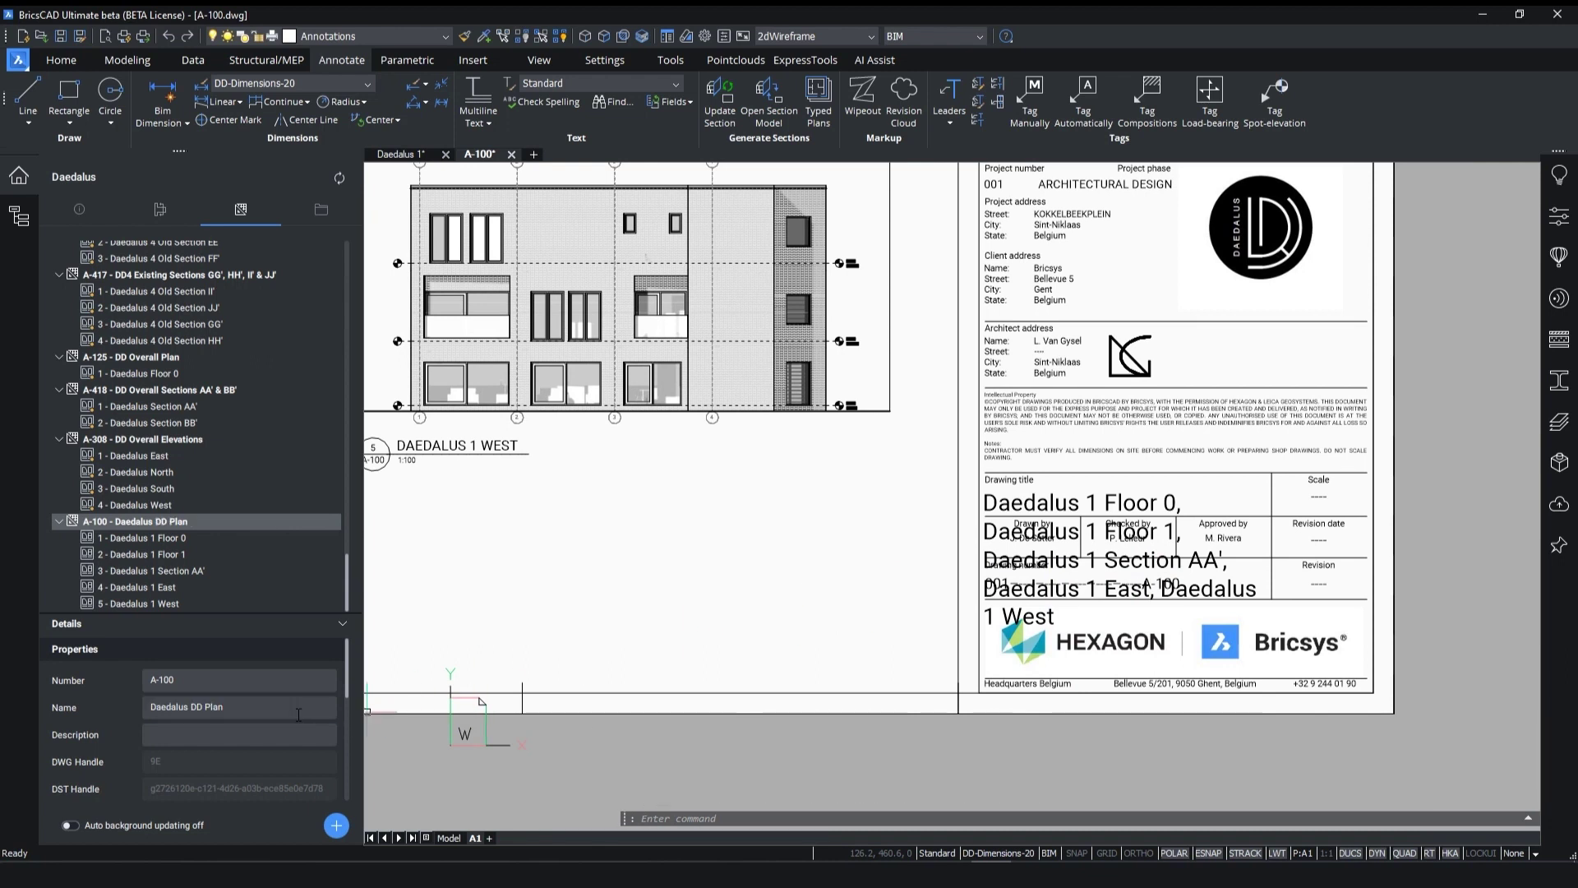
type("re")
key("Return")
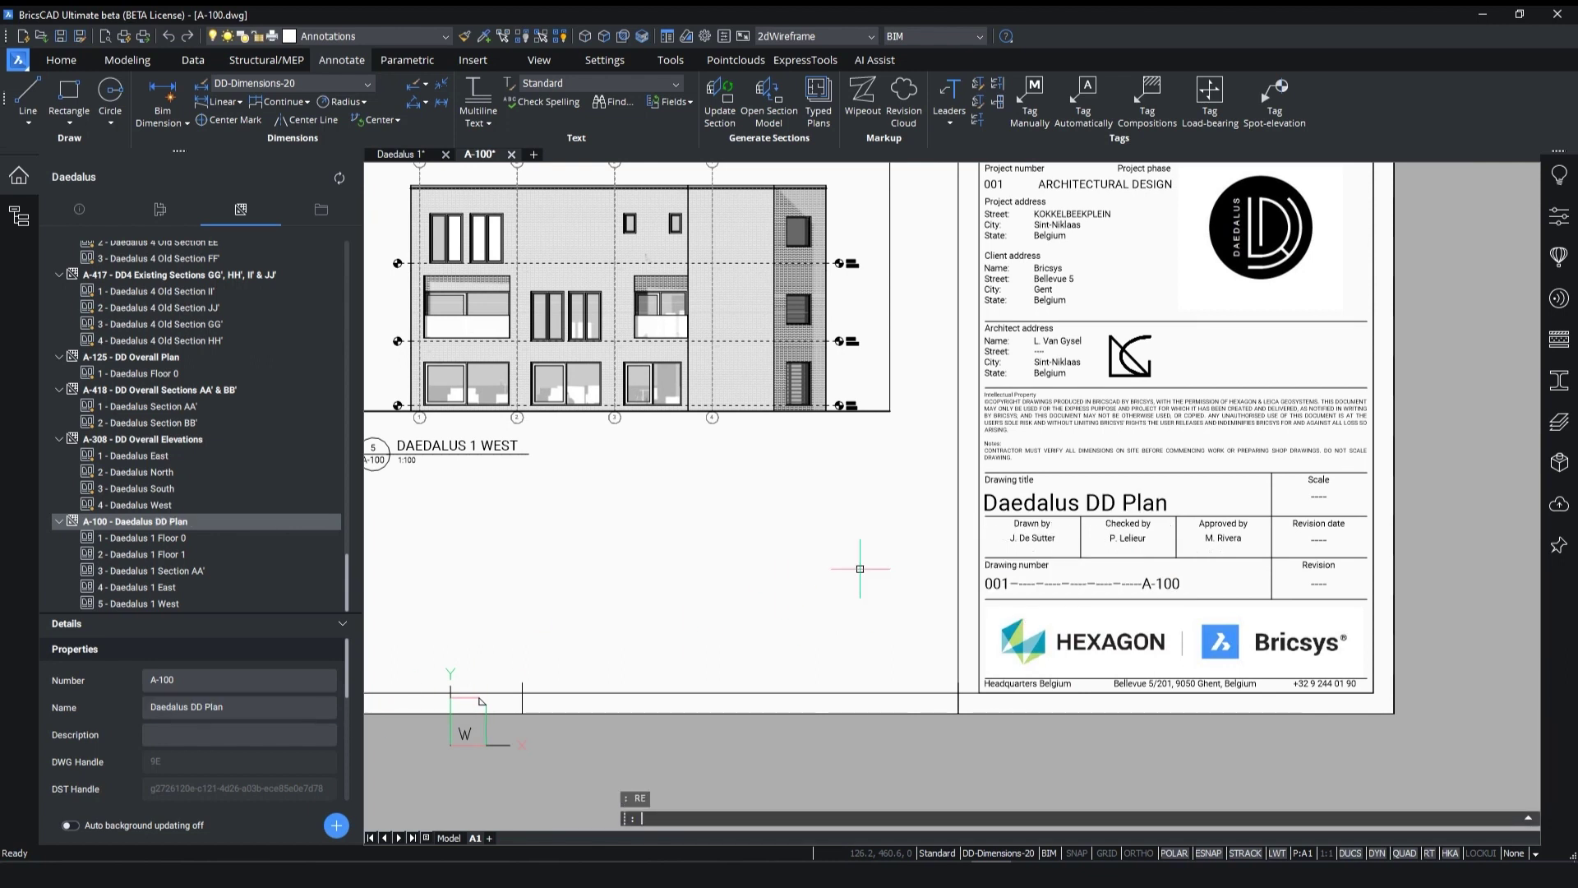
Step: Preview layout A1 for printing with the Print As PDF configuration on A1 landscape paper at 1:1
scroll(860, 568, "down", 5)
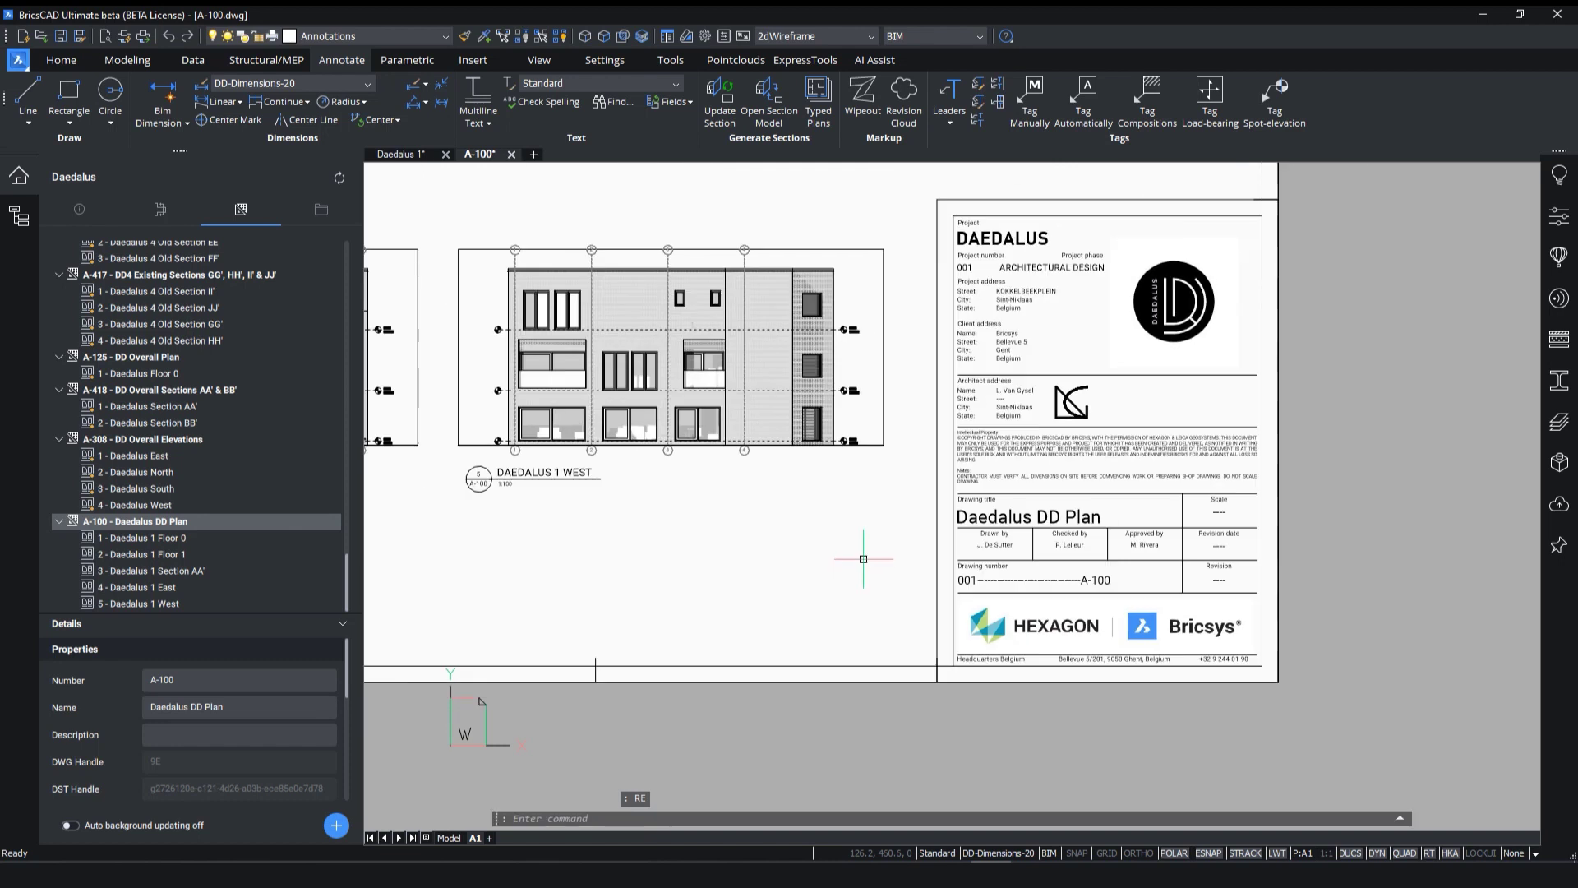
scroll(1050, 654, "down", 1)
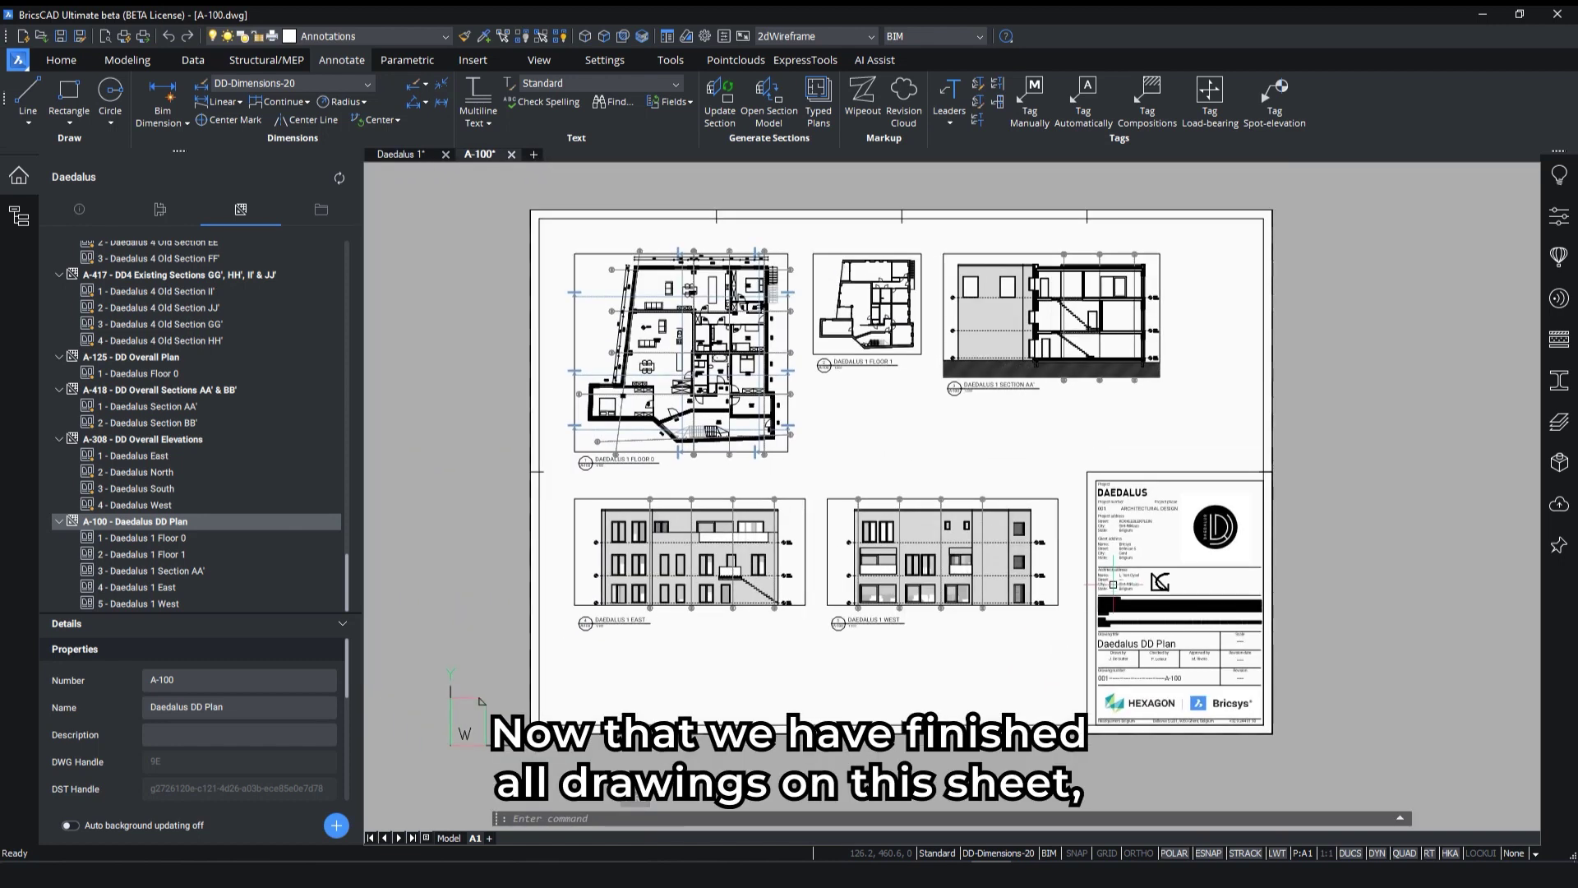
middle_click_drag(1092, 547, 1041, 559)
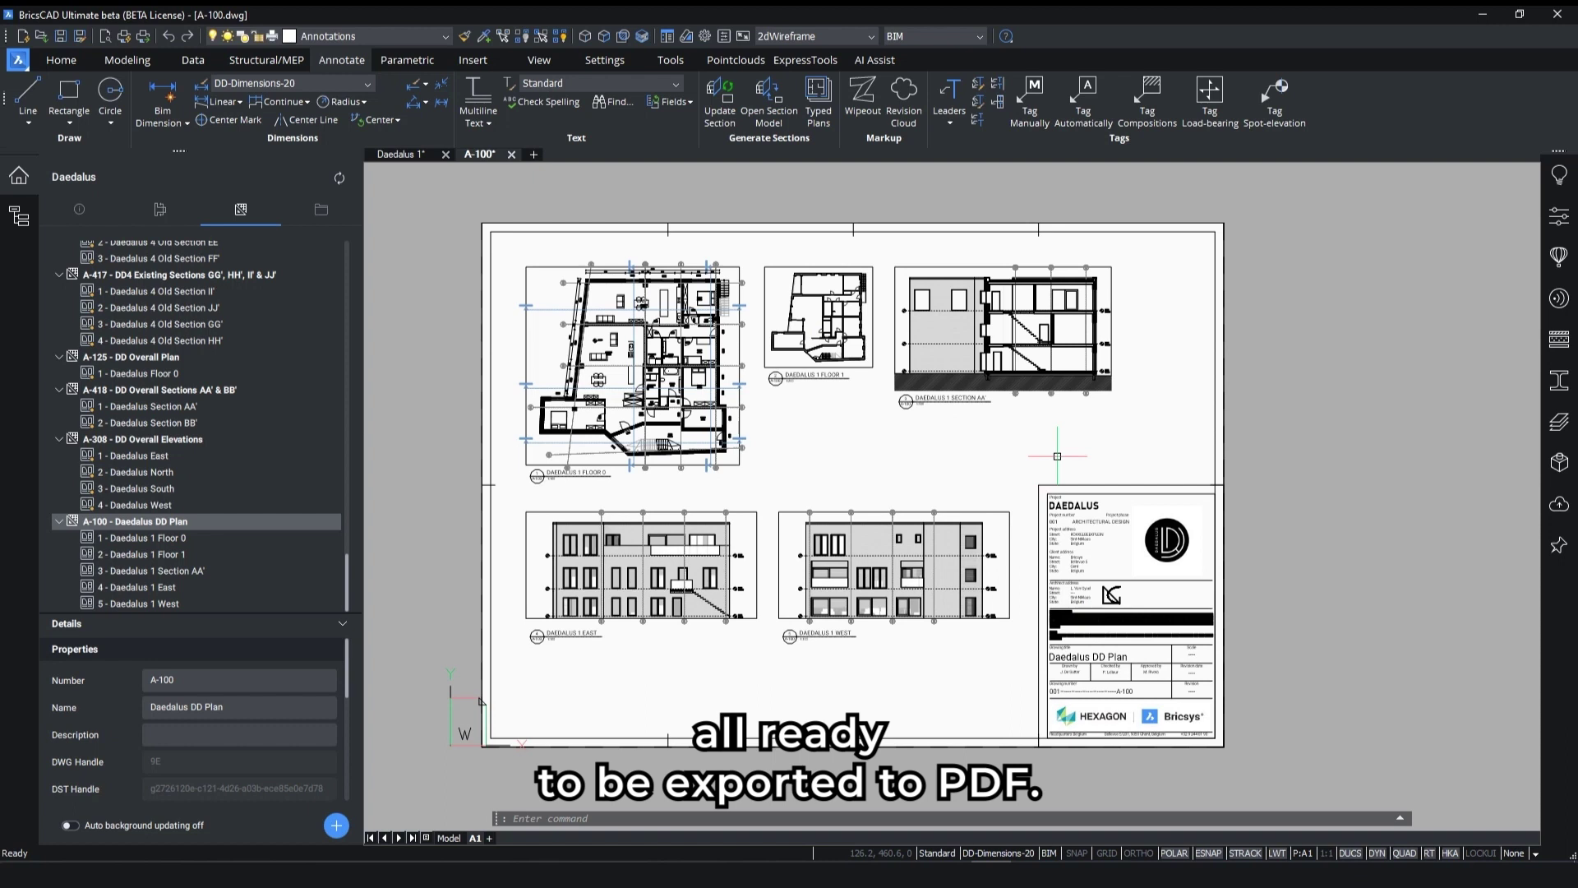
key("ctrl+p")
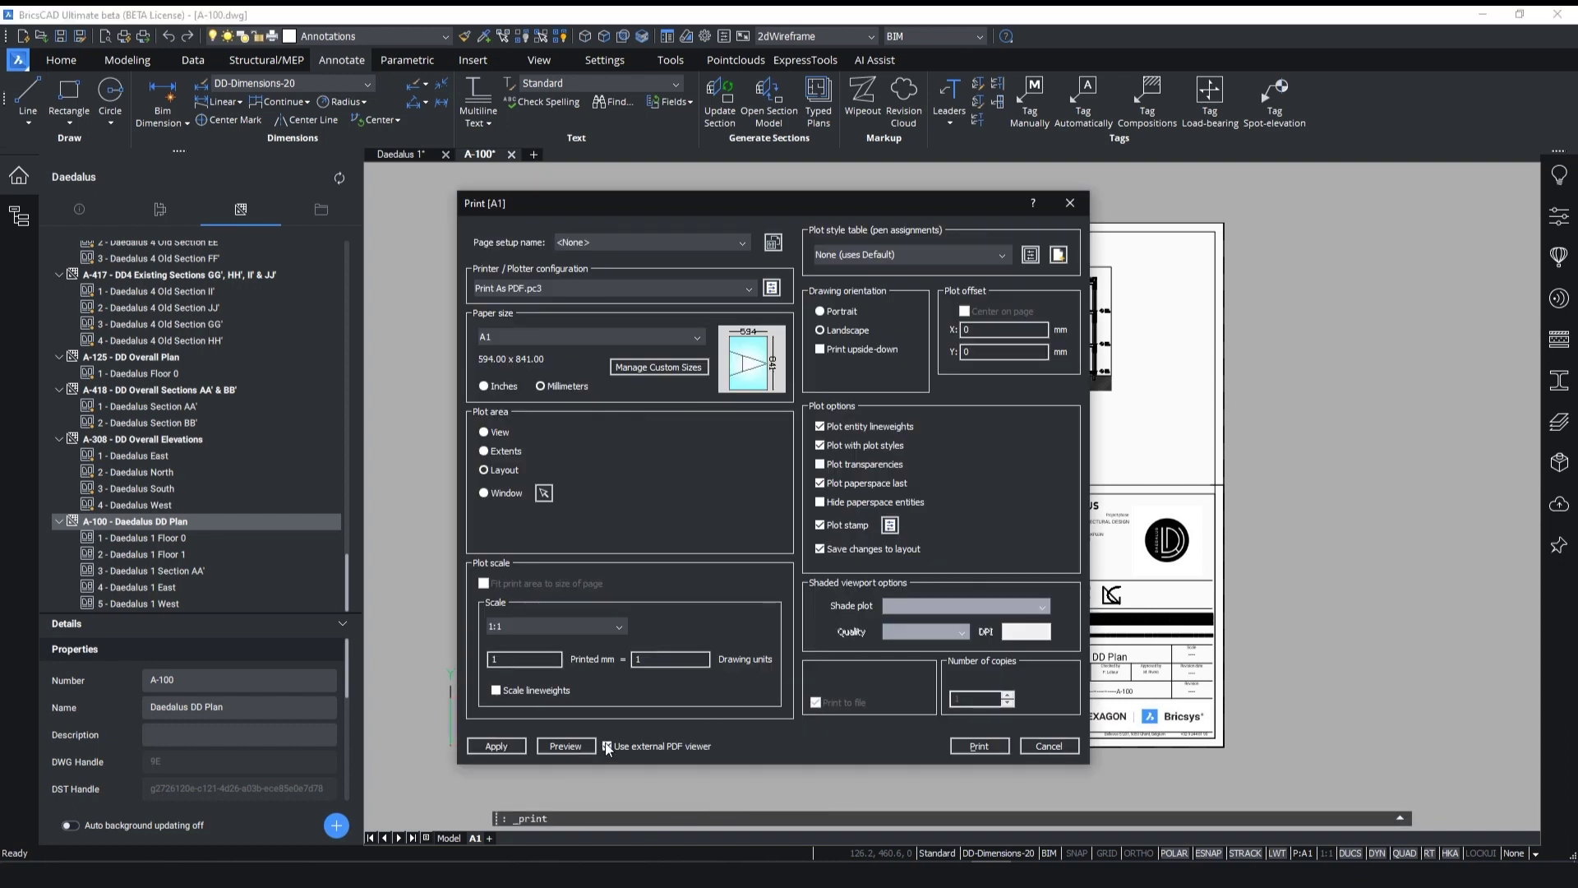
left_click(574, 746)
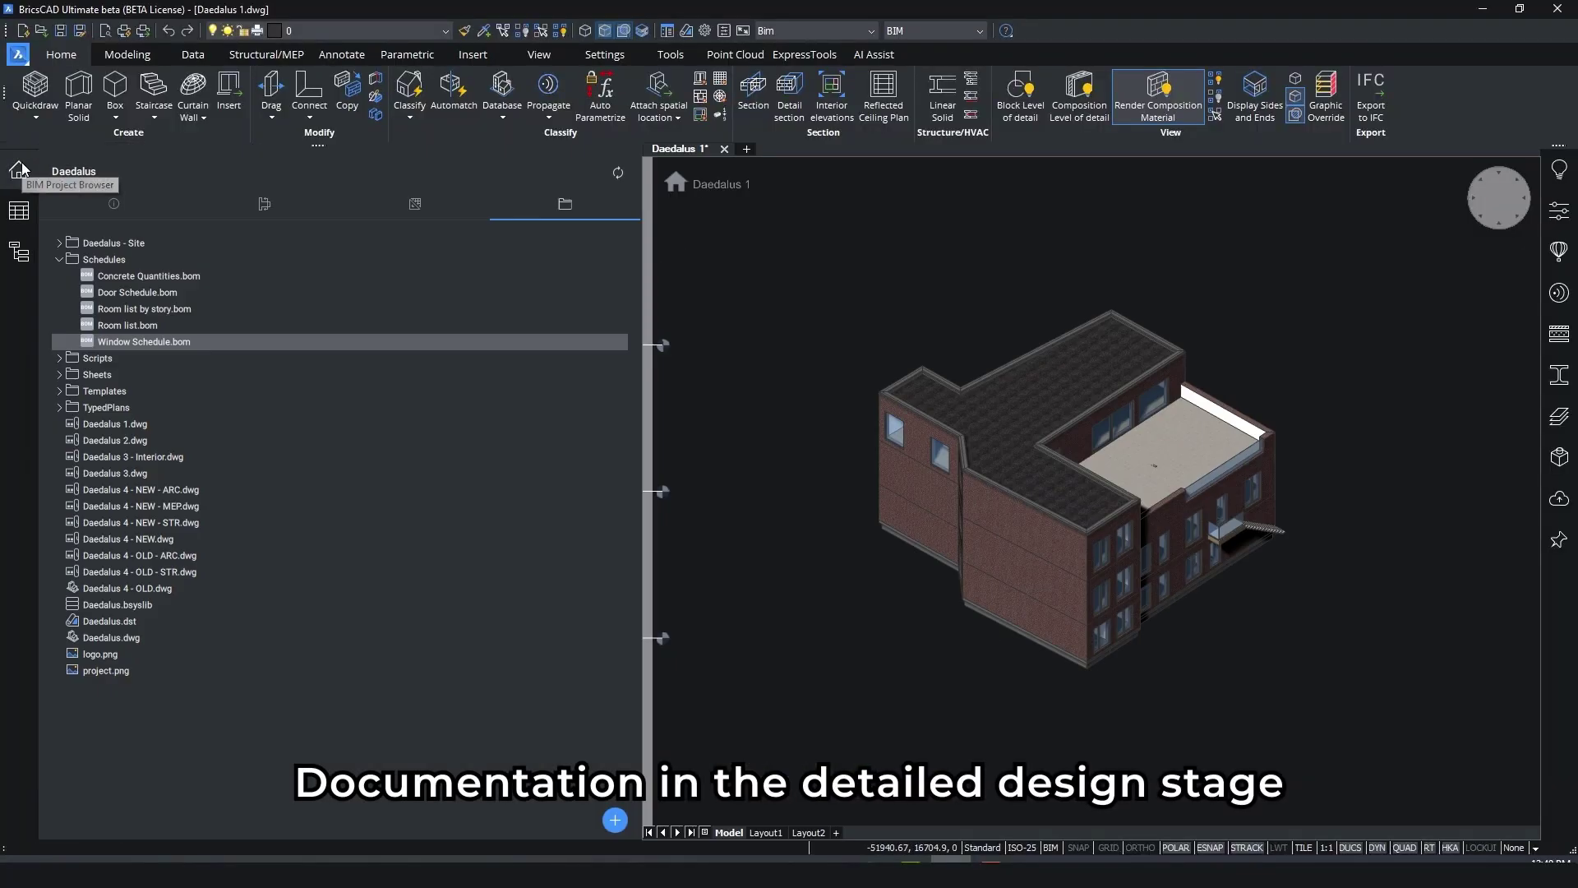
Step: Isolate Floor 0 of the Daedalus 1 model and open the Window Schedule to locate window W004 in it
left_click(659, 643)
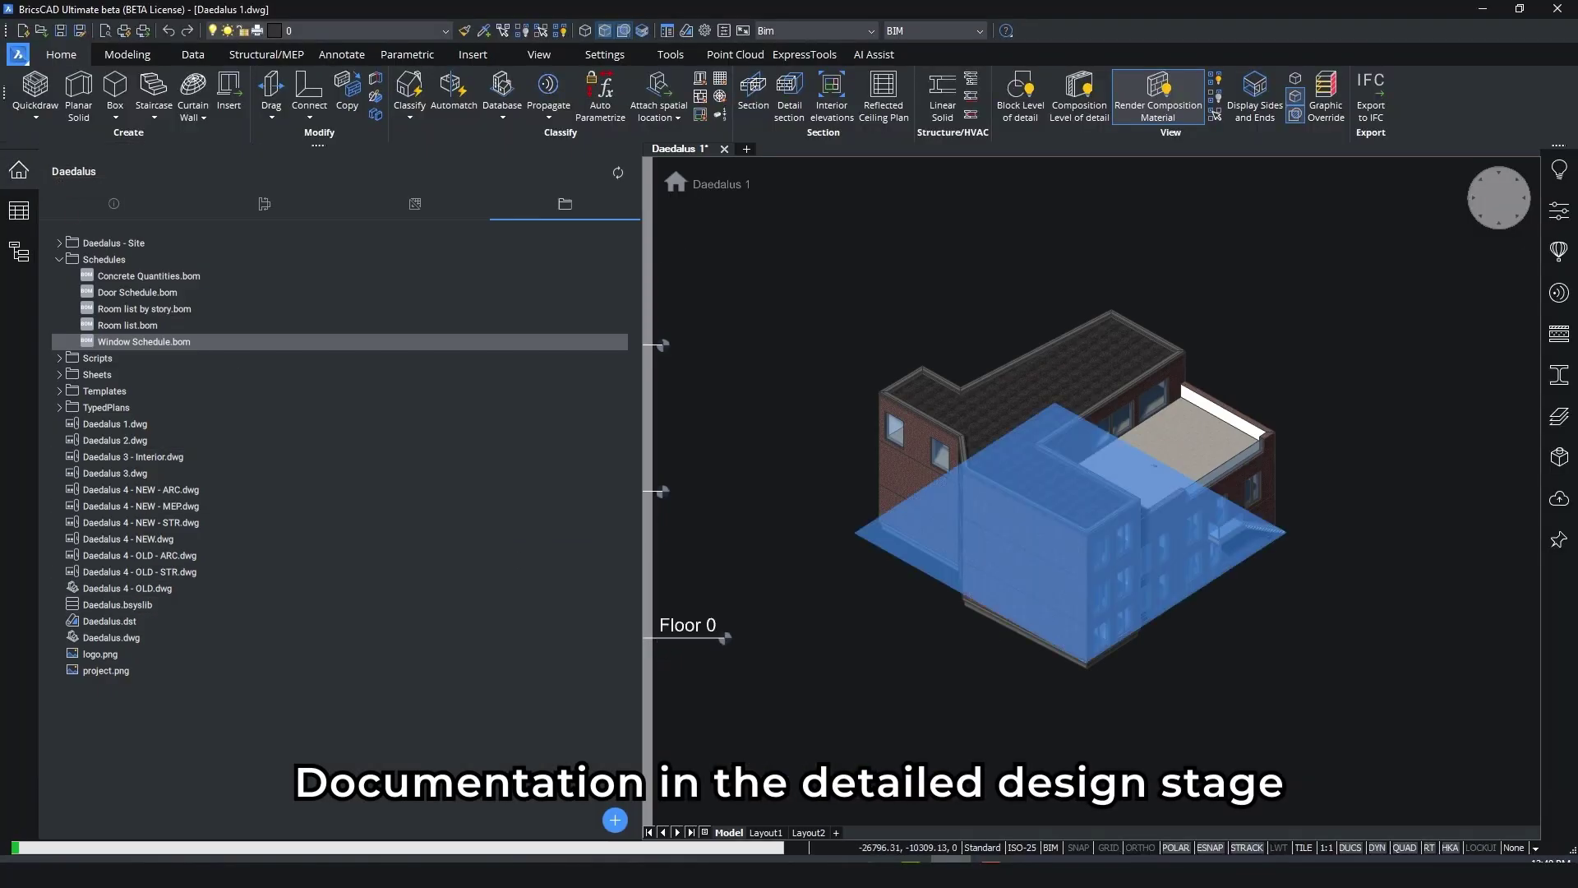
middle_click_drag(660, 641, 564, 477, "shift")
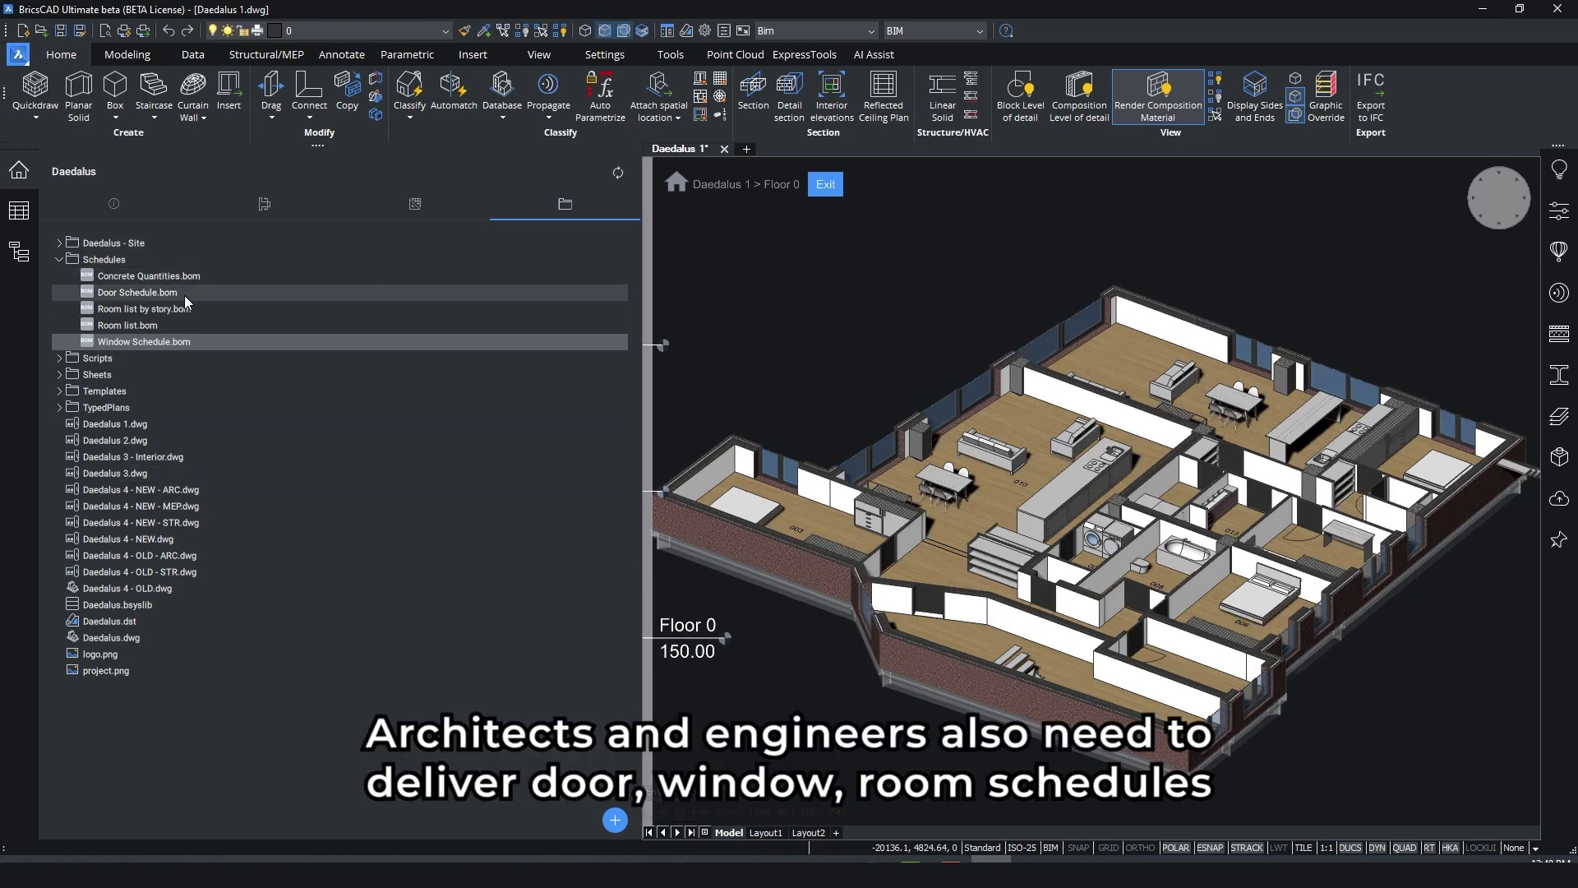
double_click(119, 341)
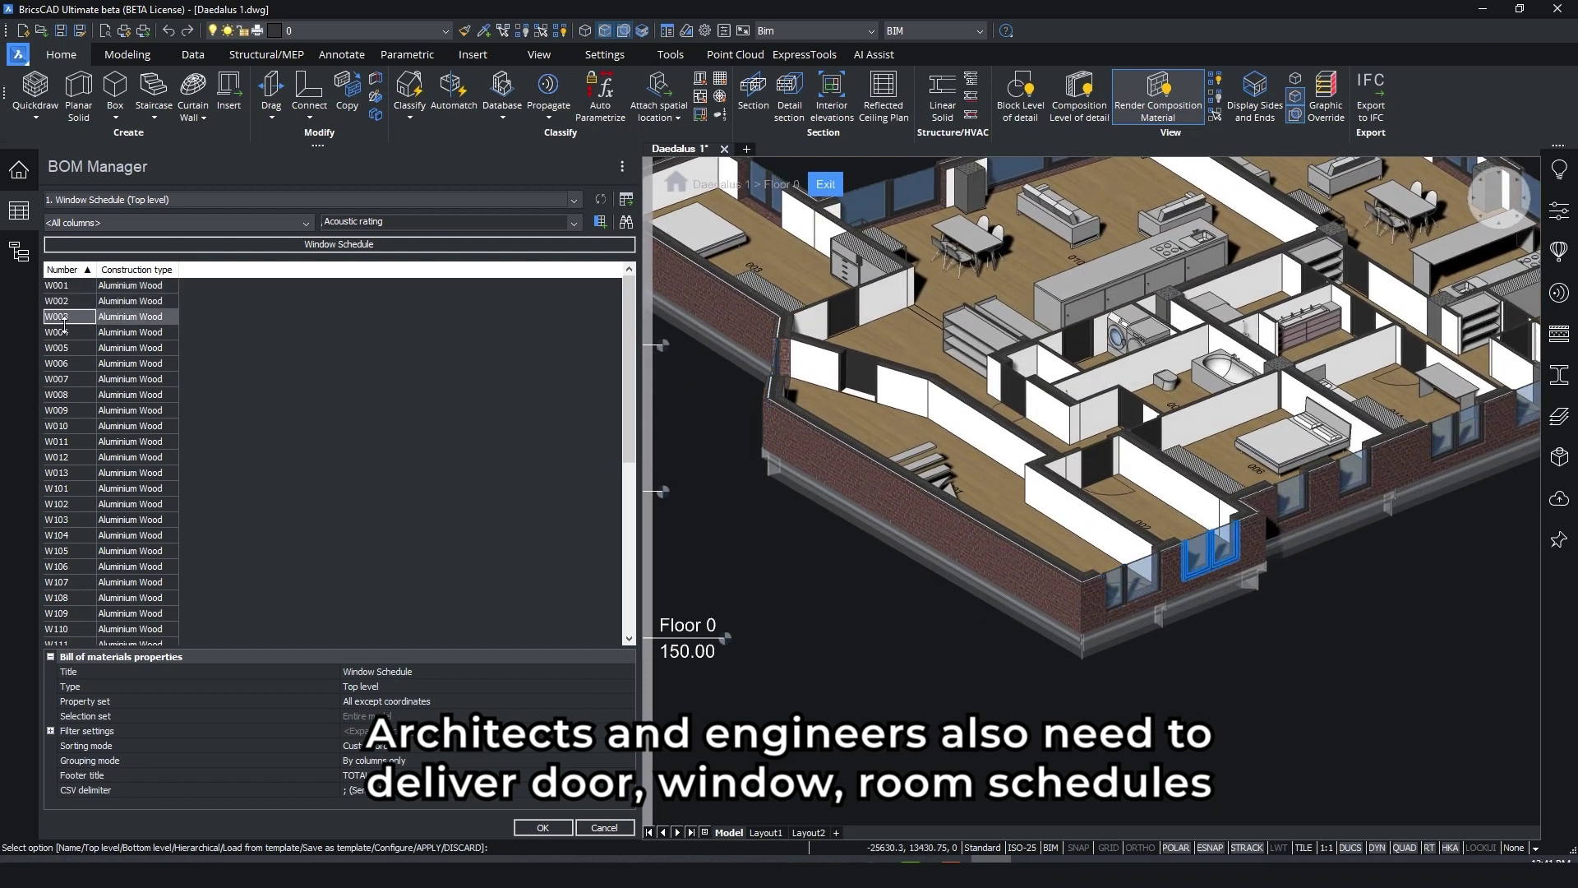
left_click(64, 332)
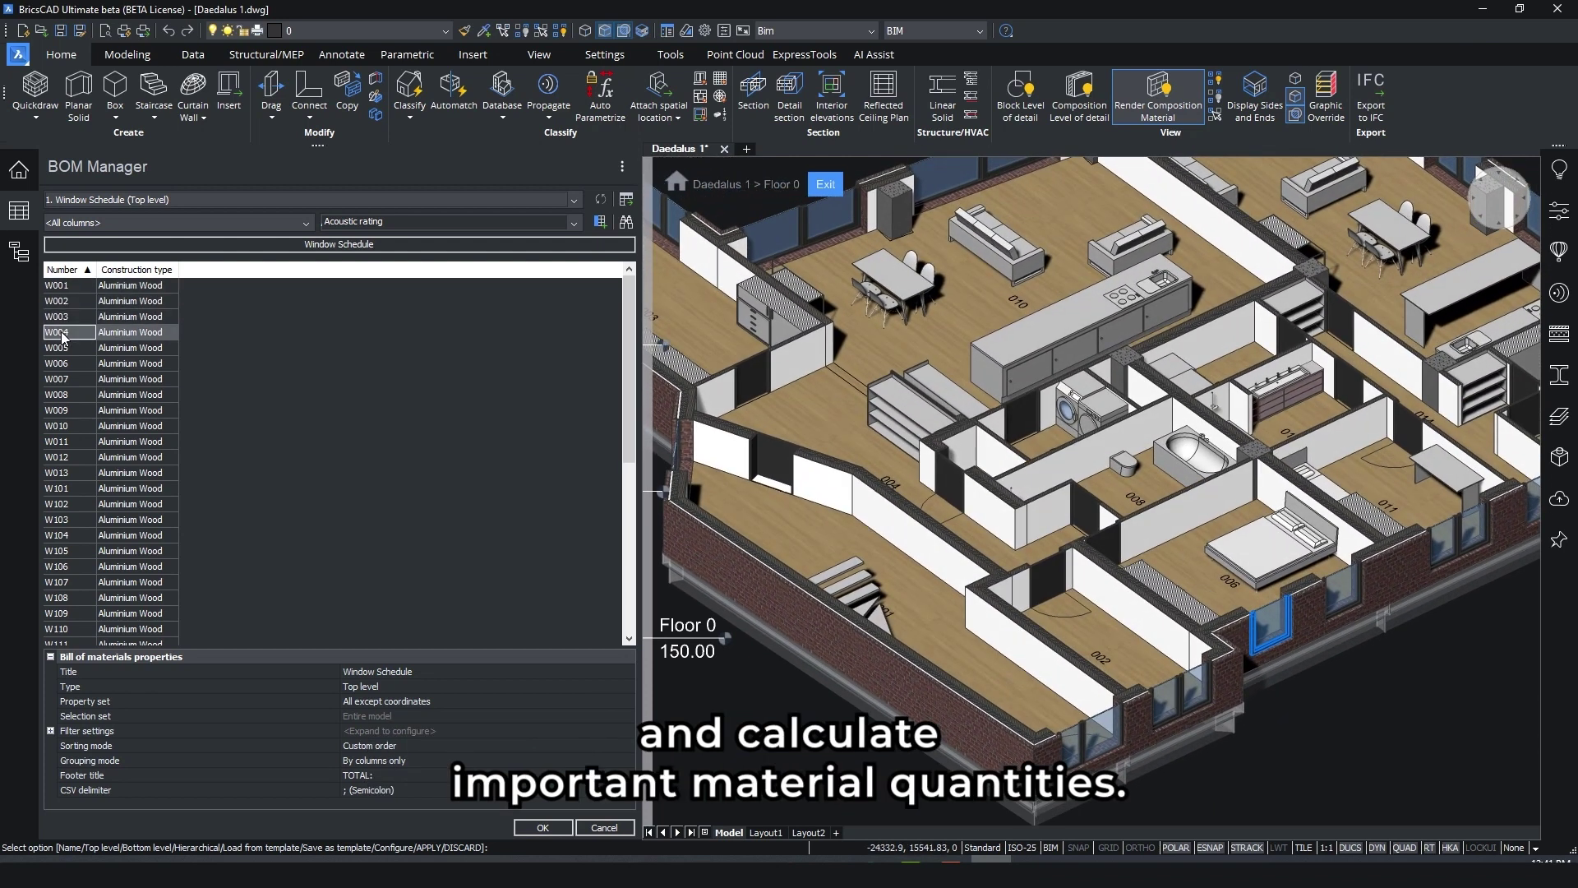
Step: Add the H and W columns from the Parameters category to the Window Schedule and move Construction type behind them
left_click(148, 228)
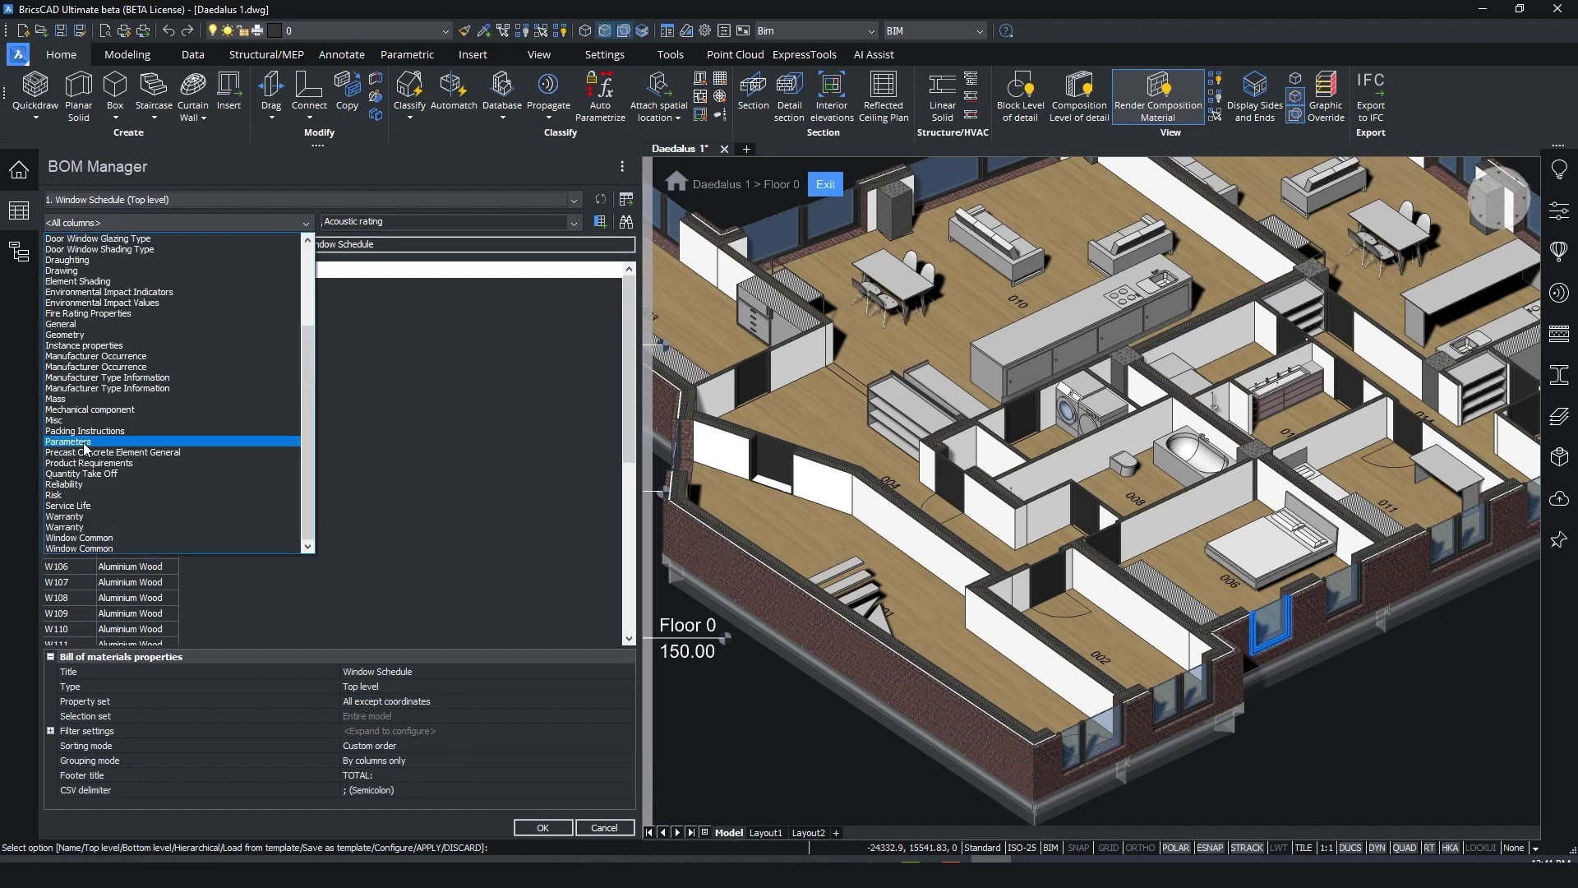
left_click(86, 444)
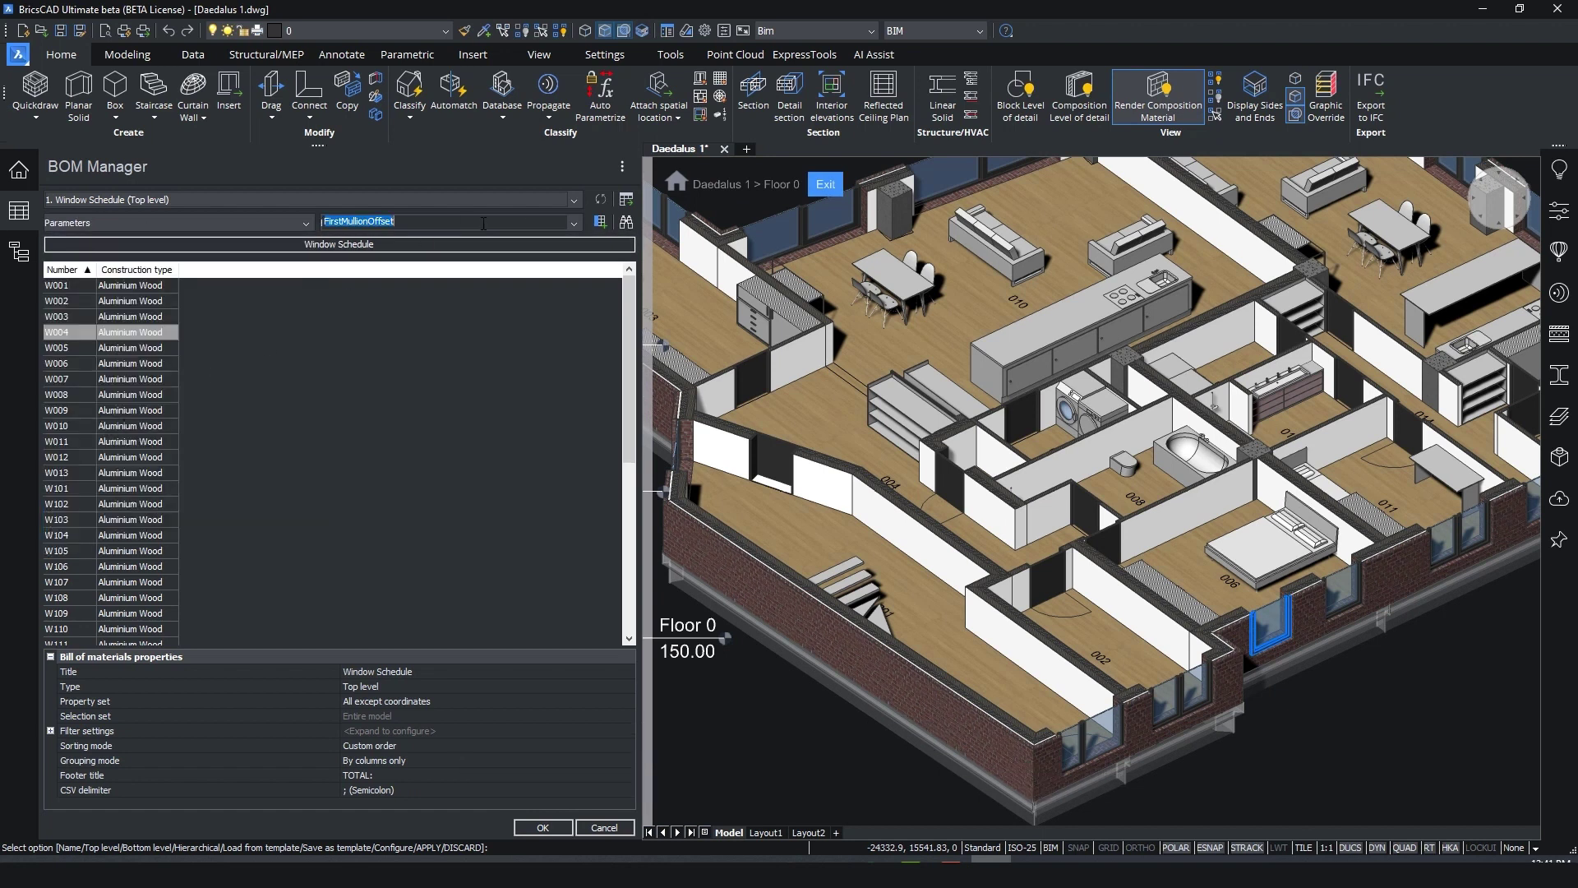
left_click(574, 223)
type("H")
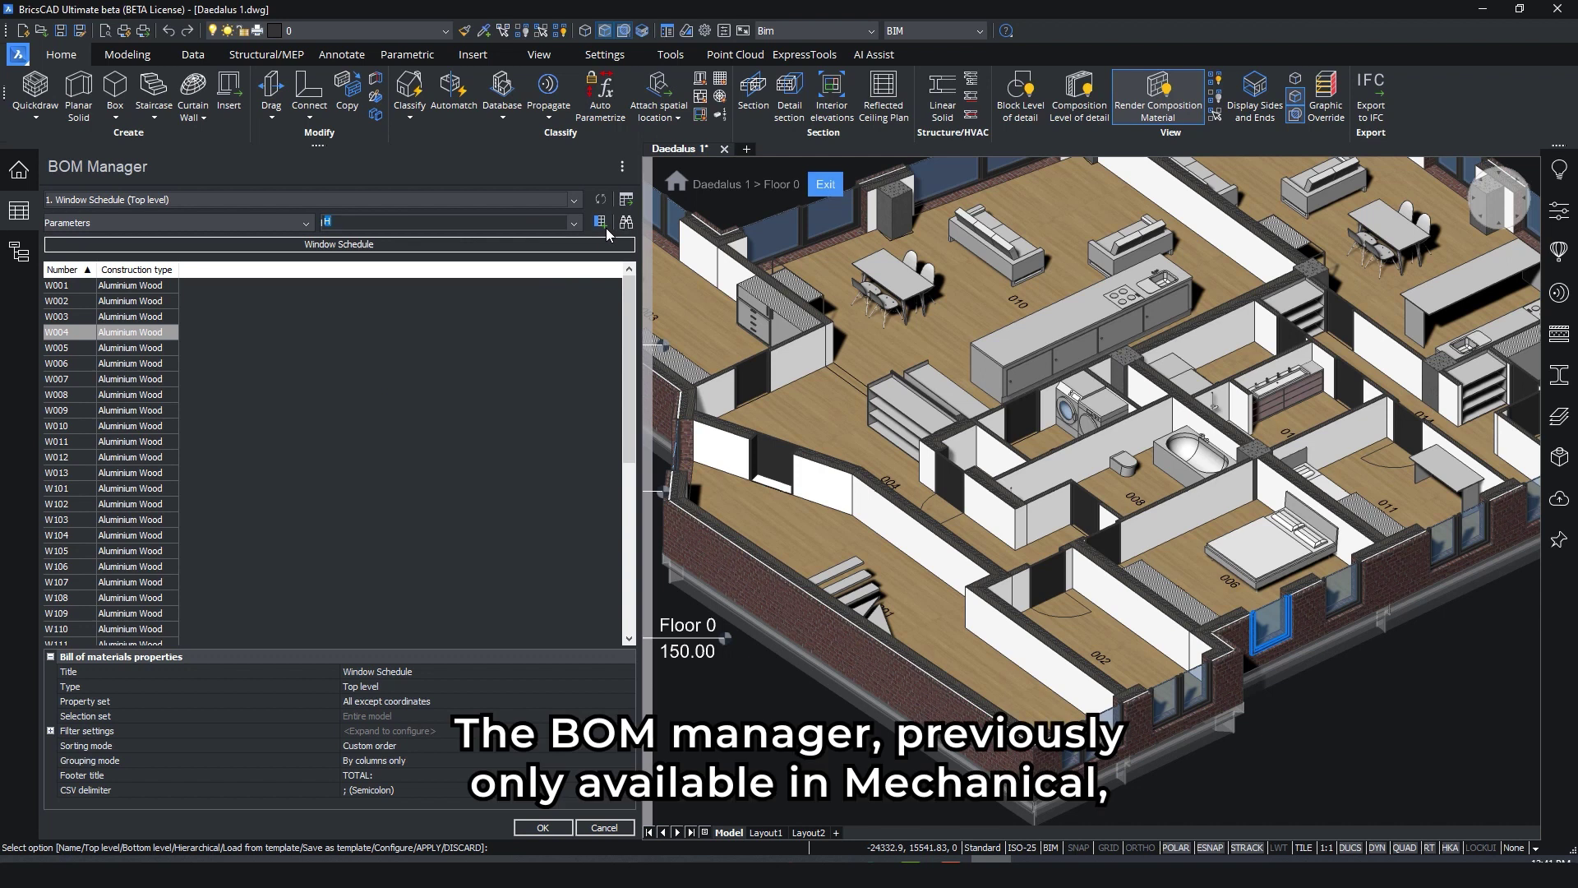
left_click(600, 222)
left_click(573, 222)
left_click(515, 430)
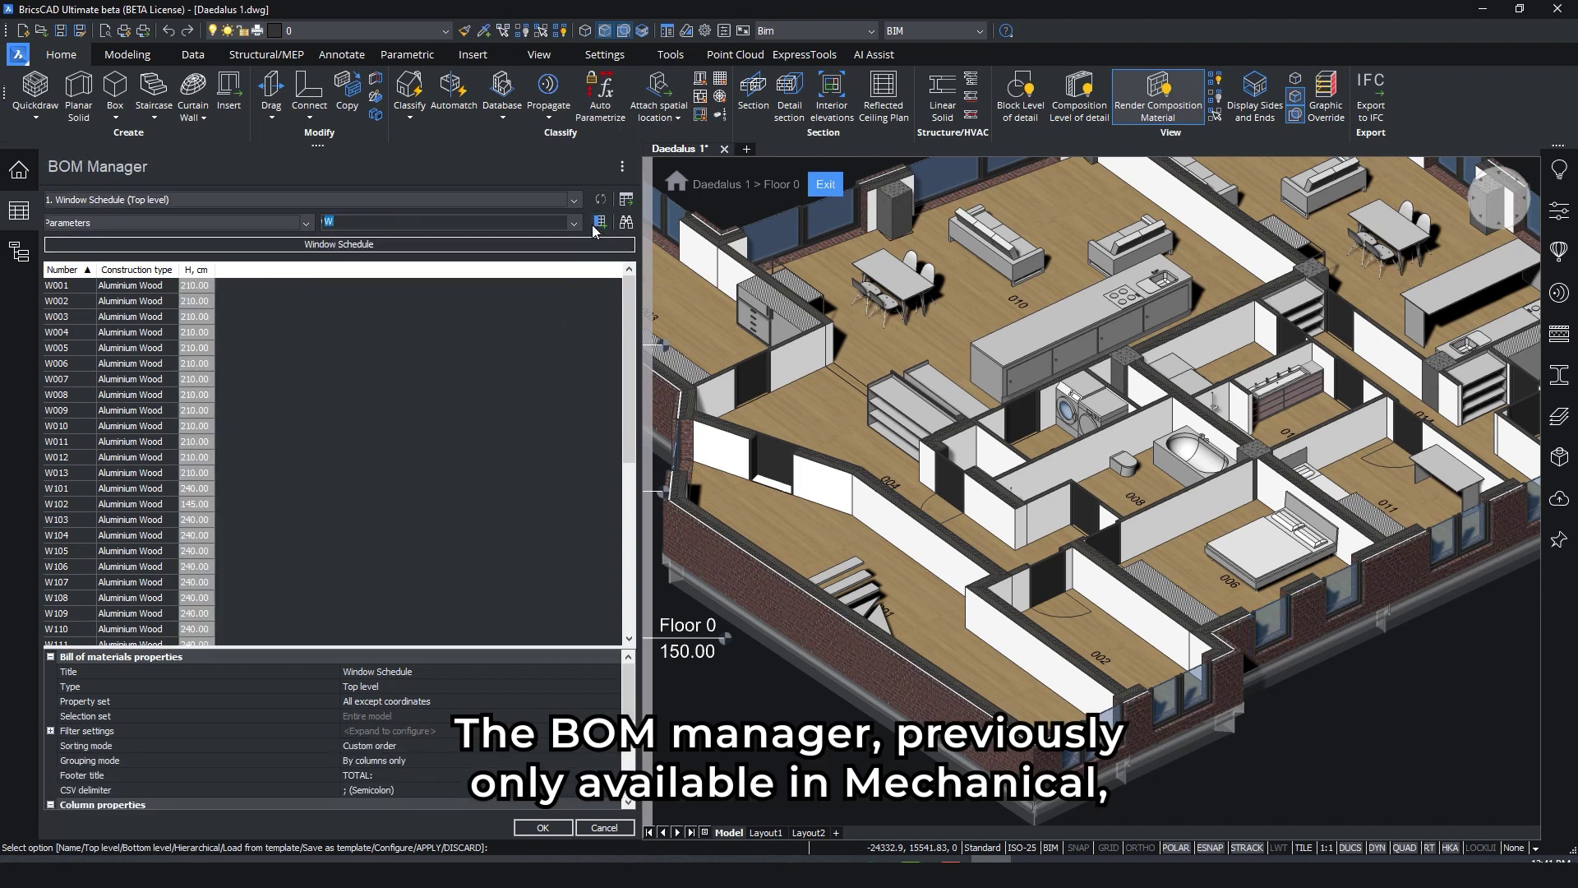
left_click(600, 222)
left_click_drag(137, 269, 251, 275)
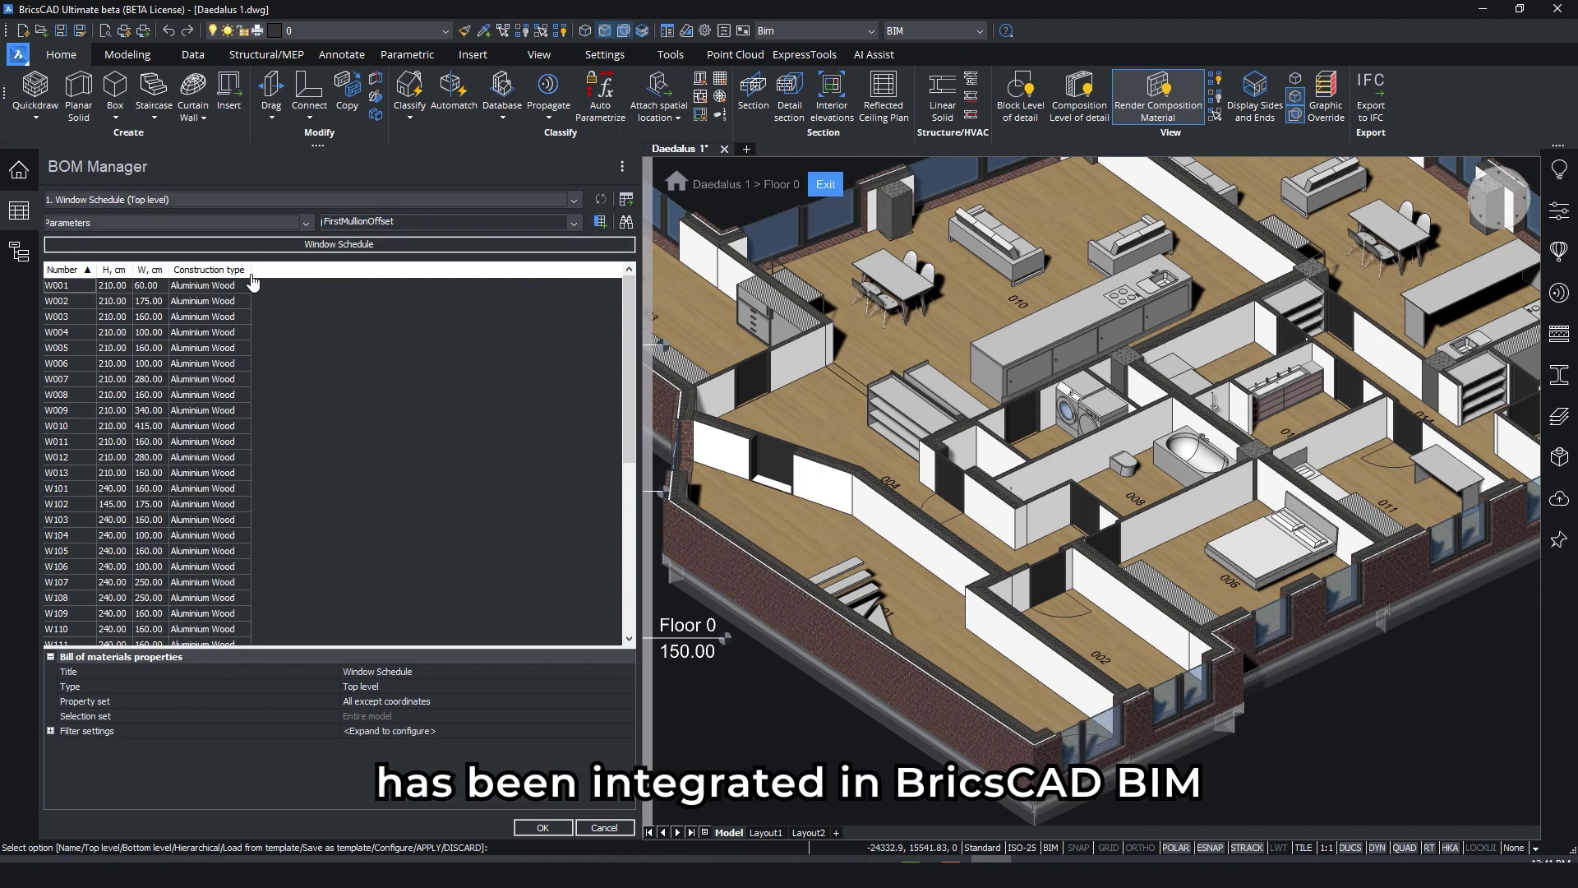
Step: Format the H and W columns together as decimals with trailing zeros suppressed
left_click(115, 272)
left_click(151, 273, "ctrl")
scroll(633, 714, "down", 3)
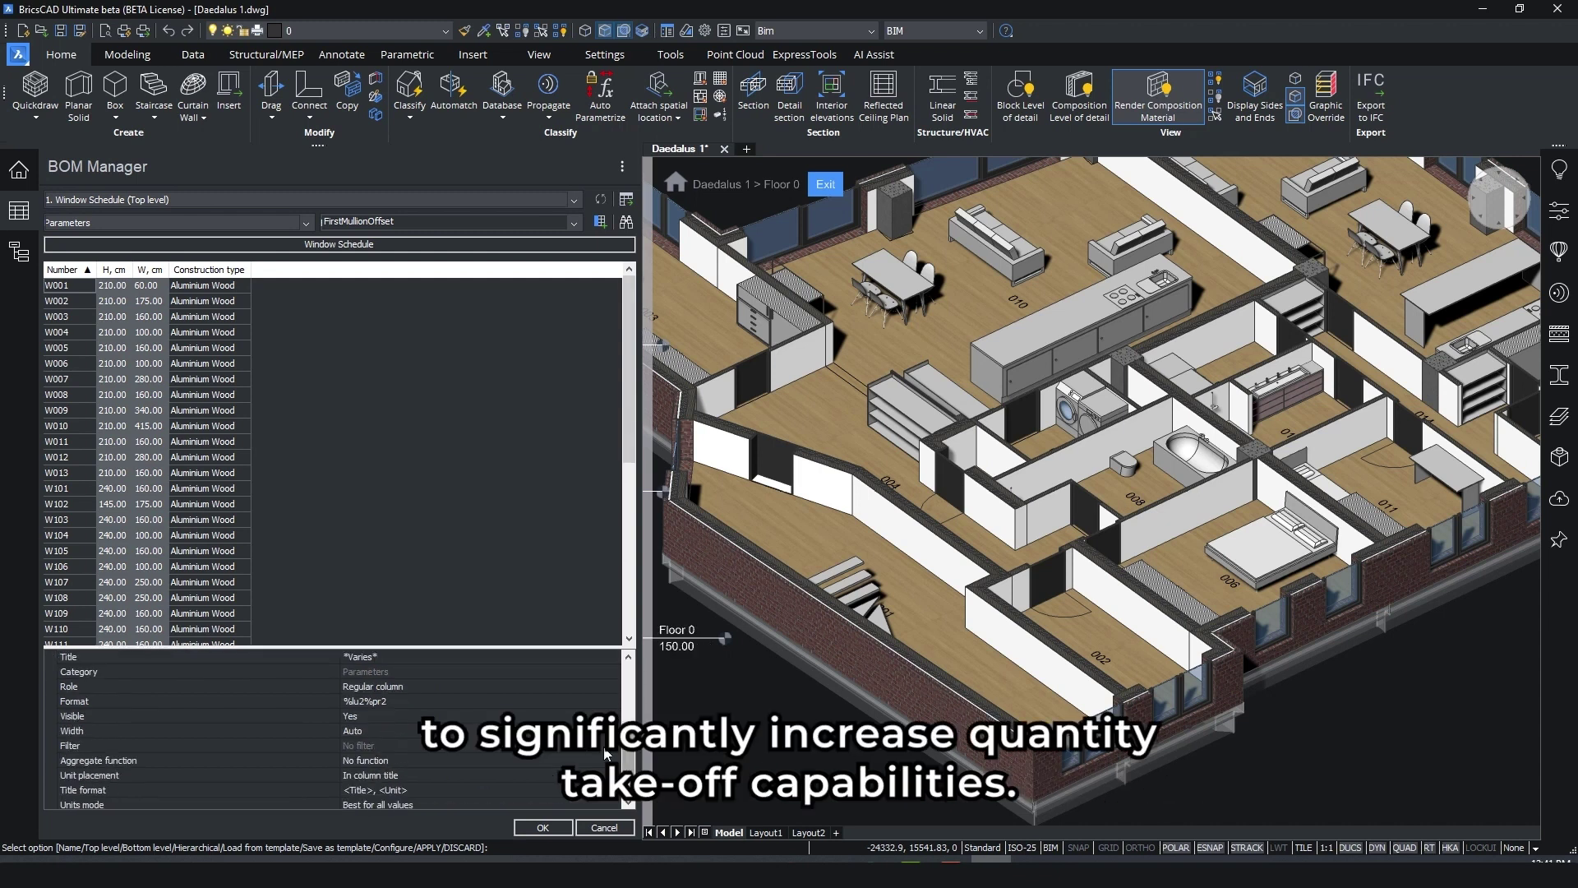
left_click(590, 701)
left_click(600, 701)
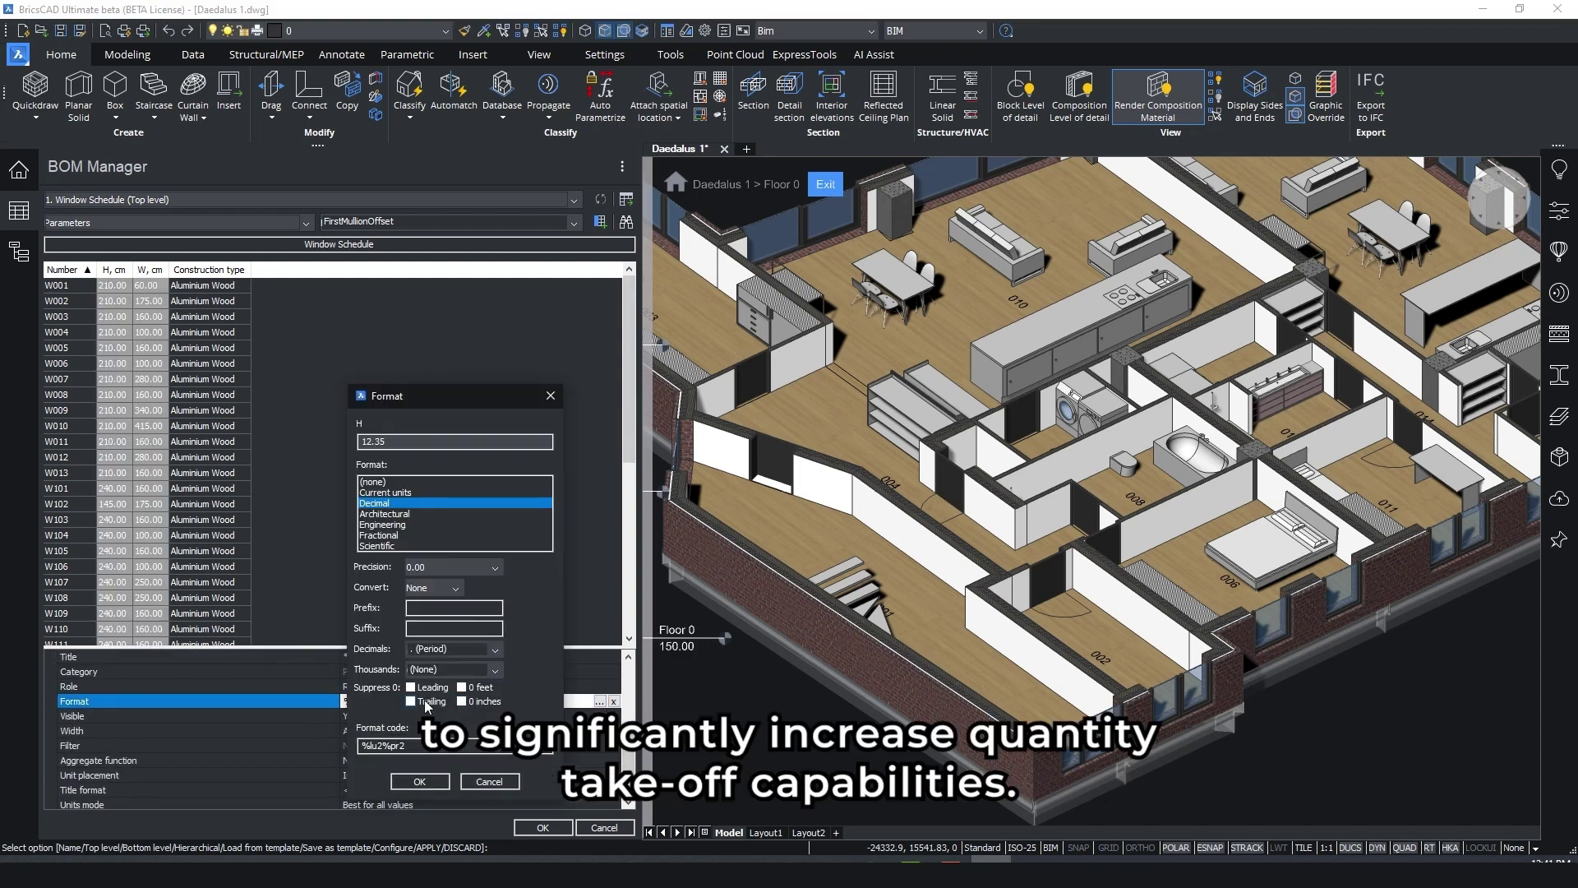
left_click(438, 787)
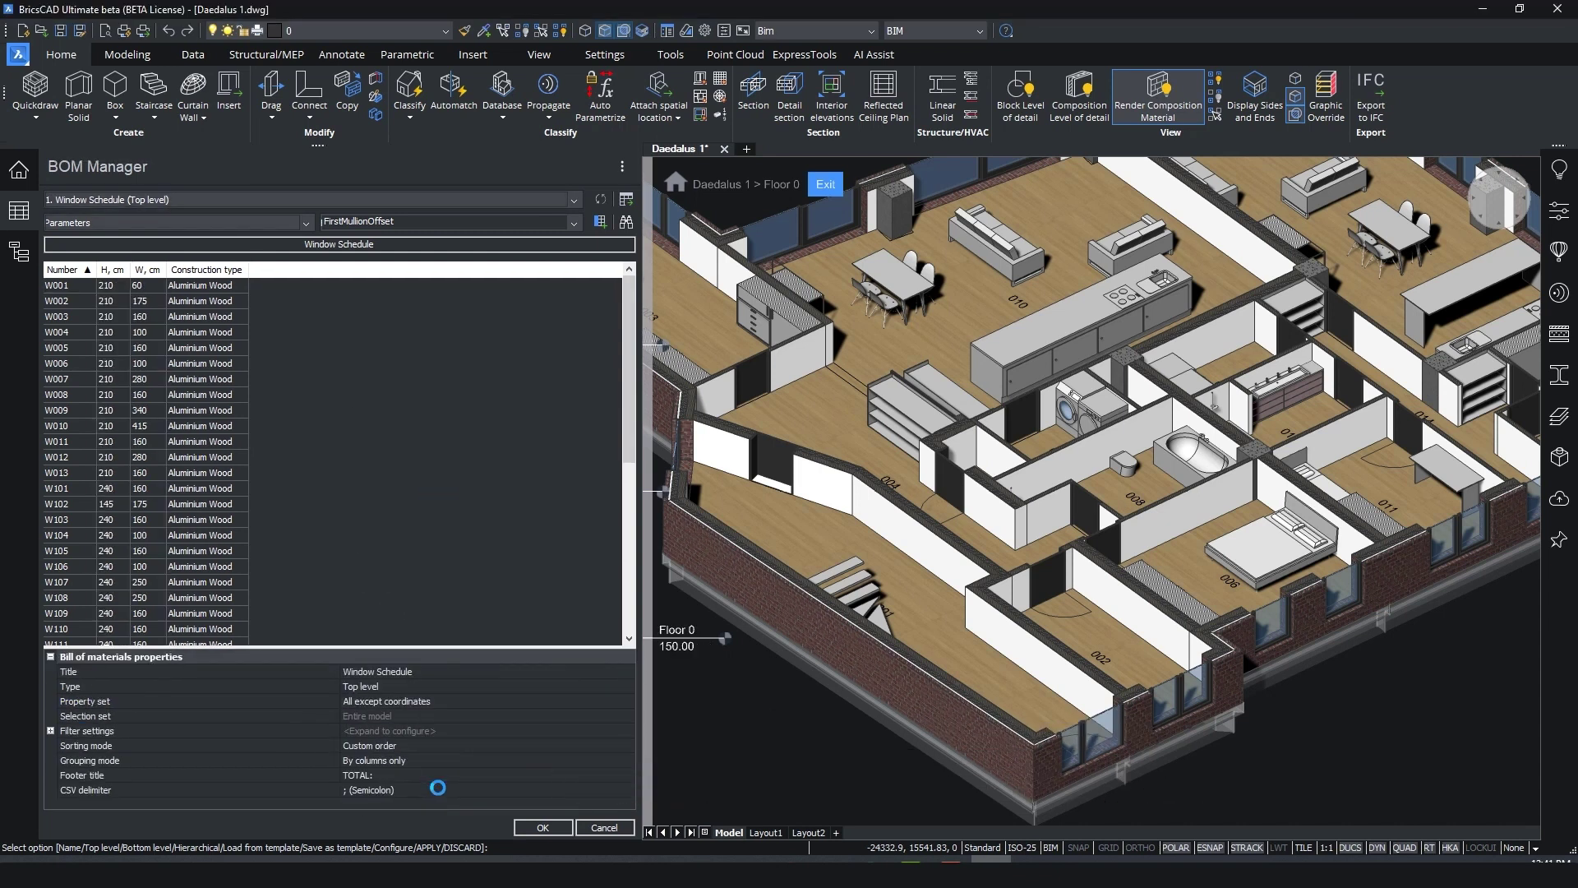
Step: Add the Cost(EUR) column from CustomProperties_Windows to the schedule and give it a Sum footer
left_click(302, 223)
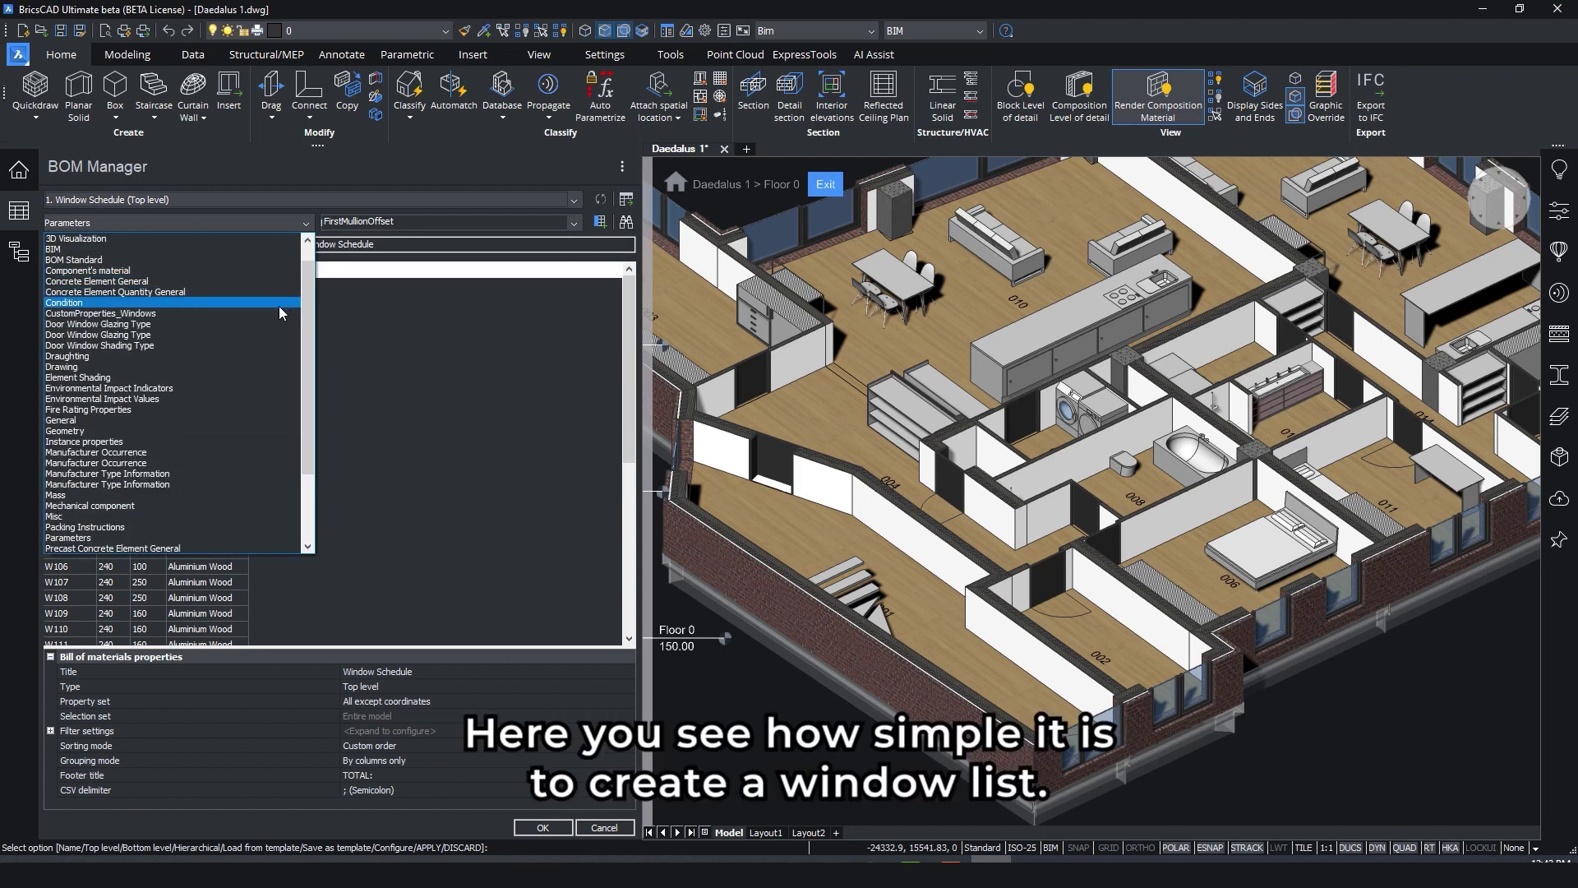
left_click(278, 305)
left_click(600, 222)
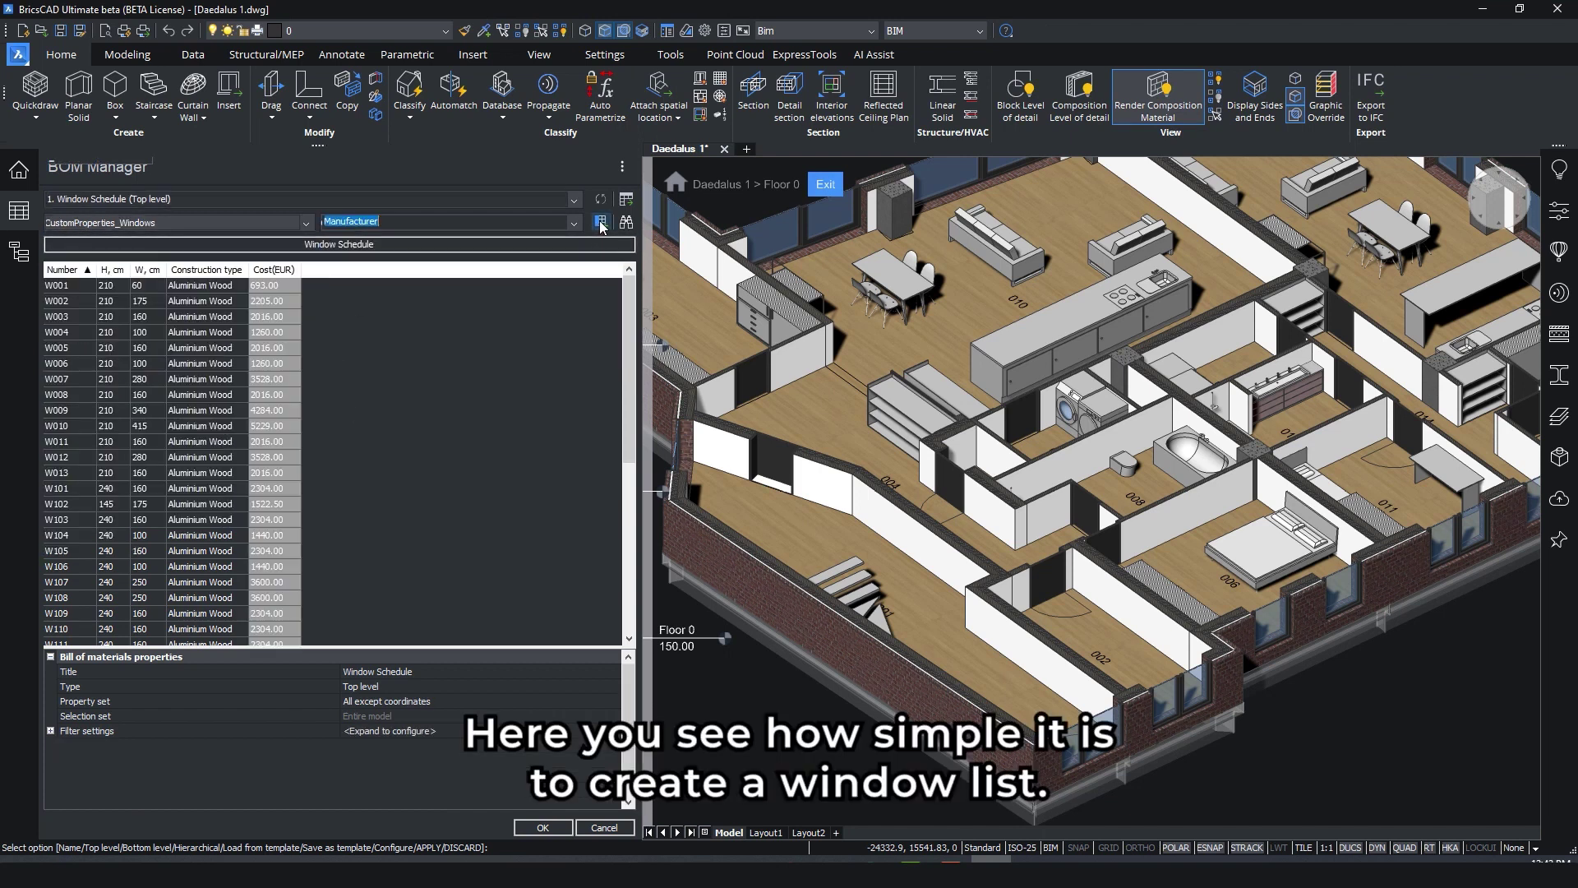
right_click(284, 278)
mouse_move(526, 335)
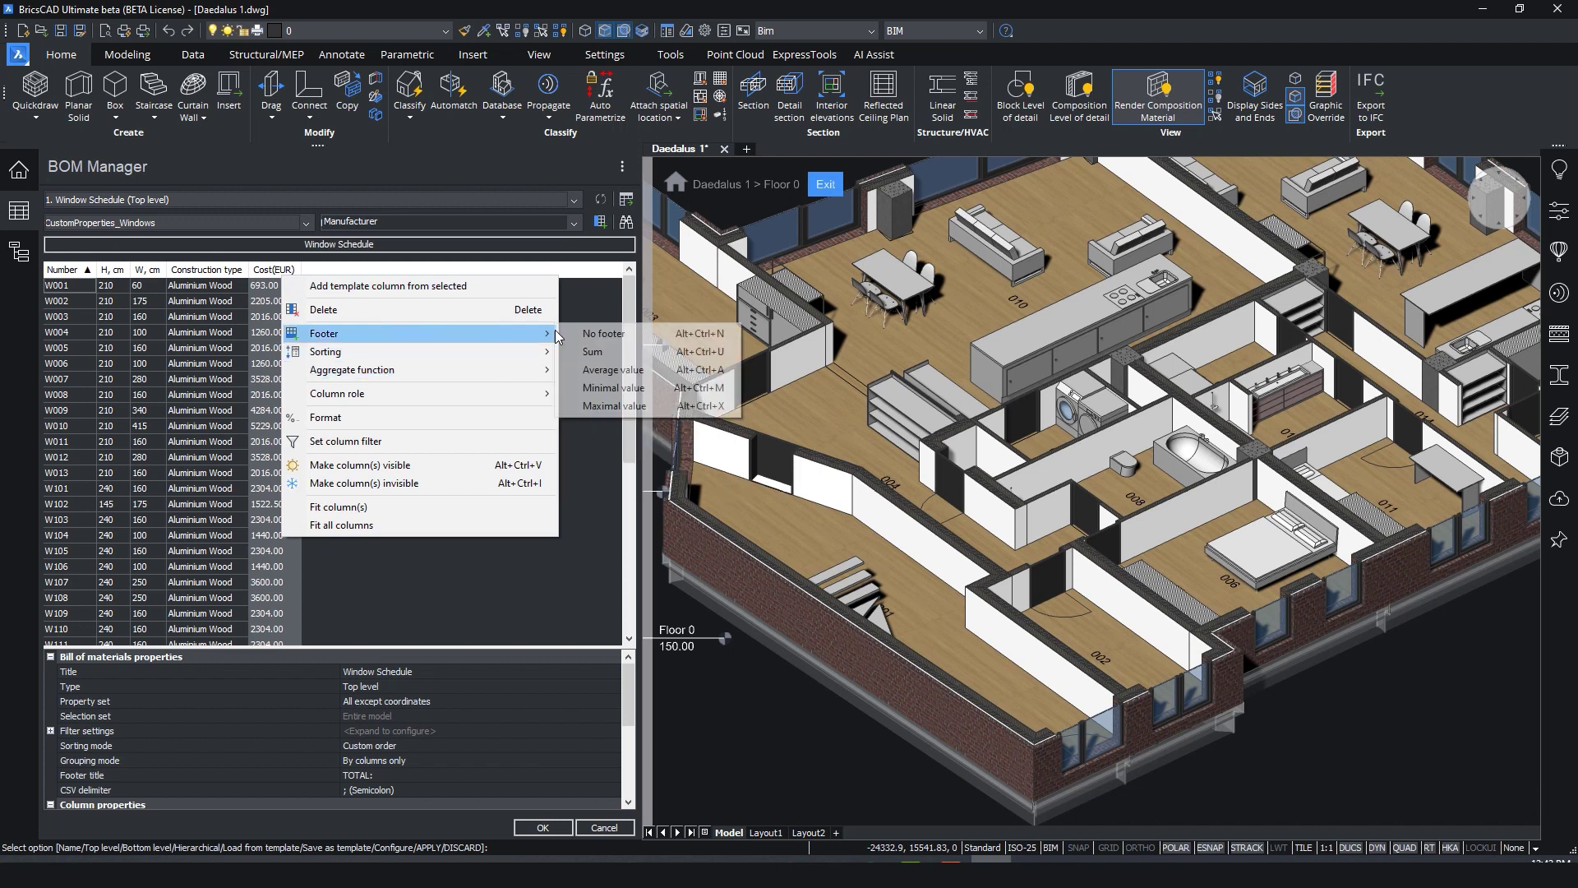
left_click(620, 351)
left_click_drag(630, 318, 633, 511)
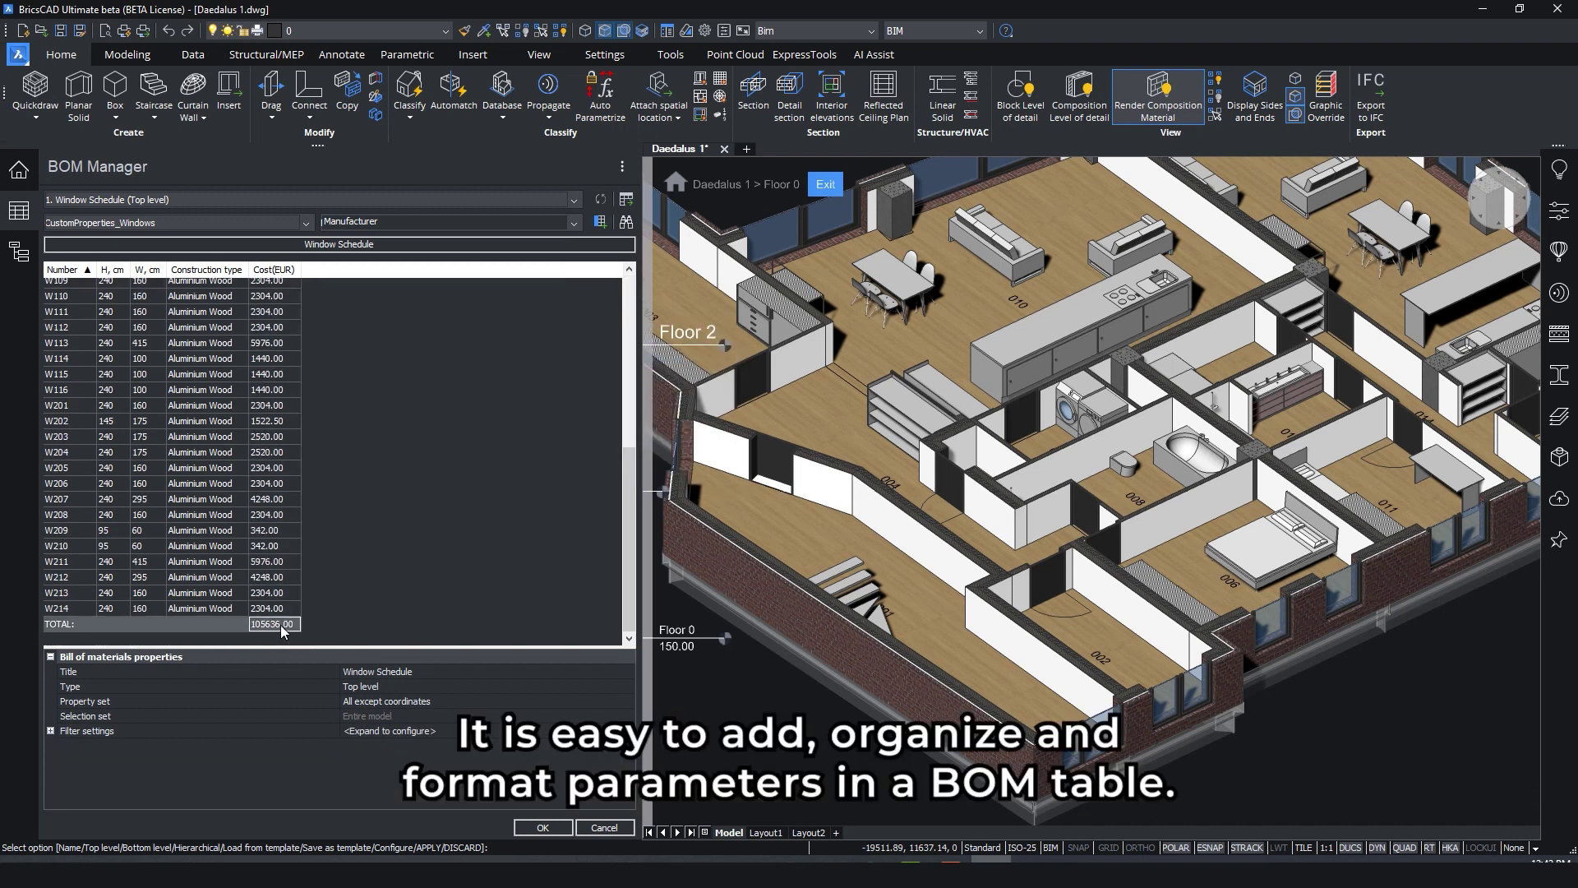
Step: Insert a thumbnails column with its view type set to Top view, and accept the Window Schedule
left_click(623, 167)
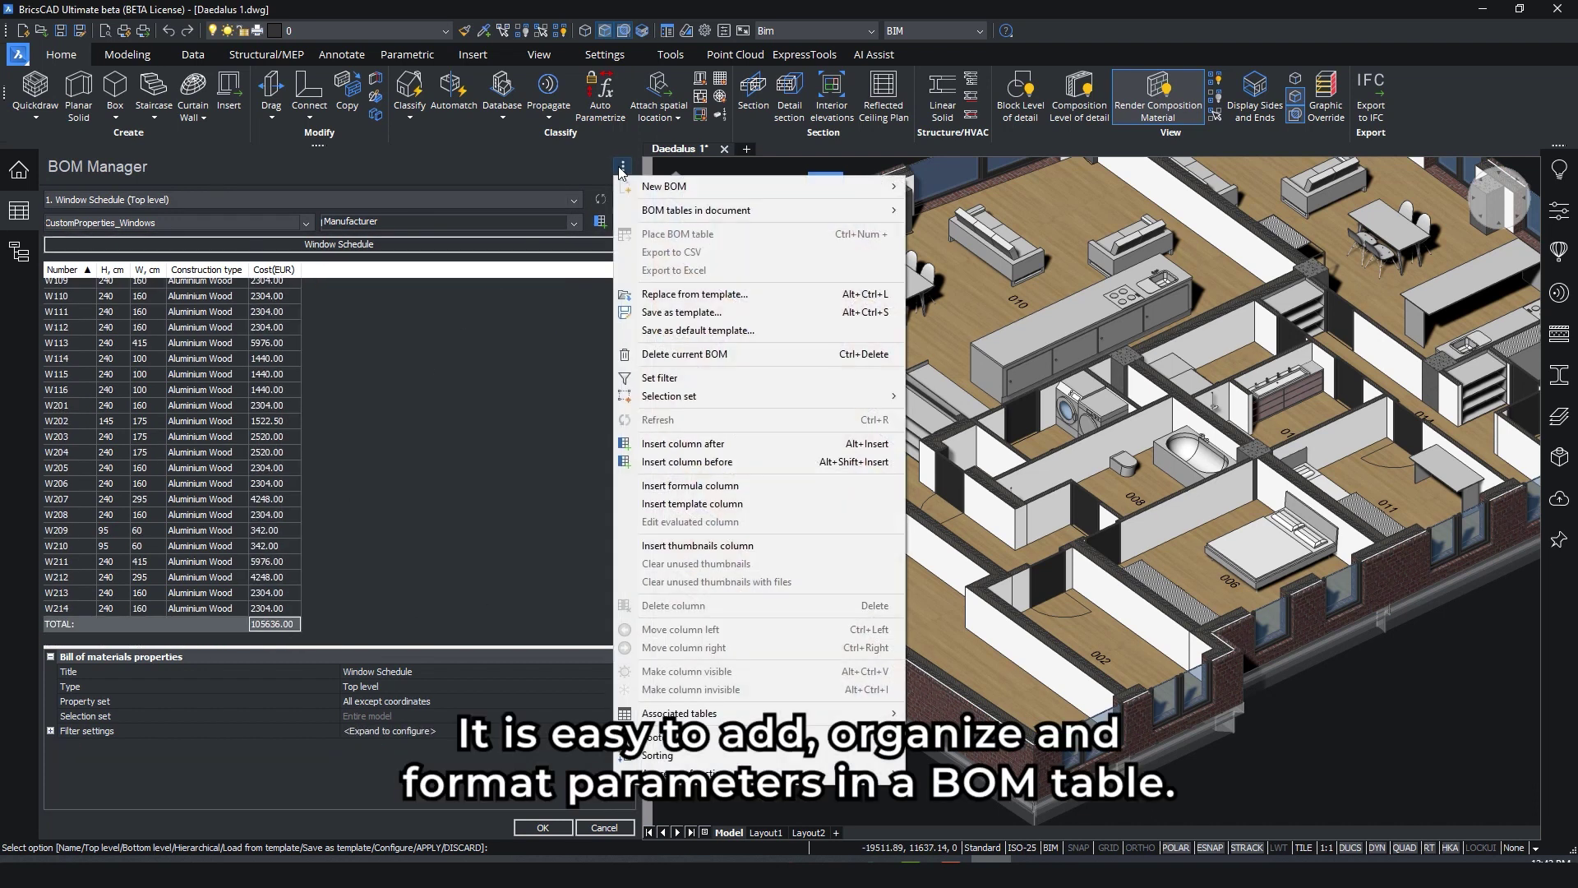
left_click(680, 545)
left_click(450, 731)
left_click(386, 619)
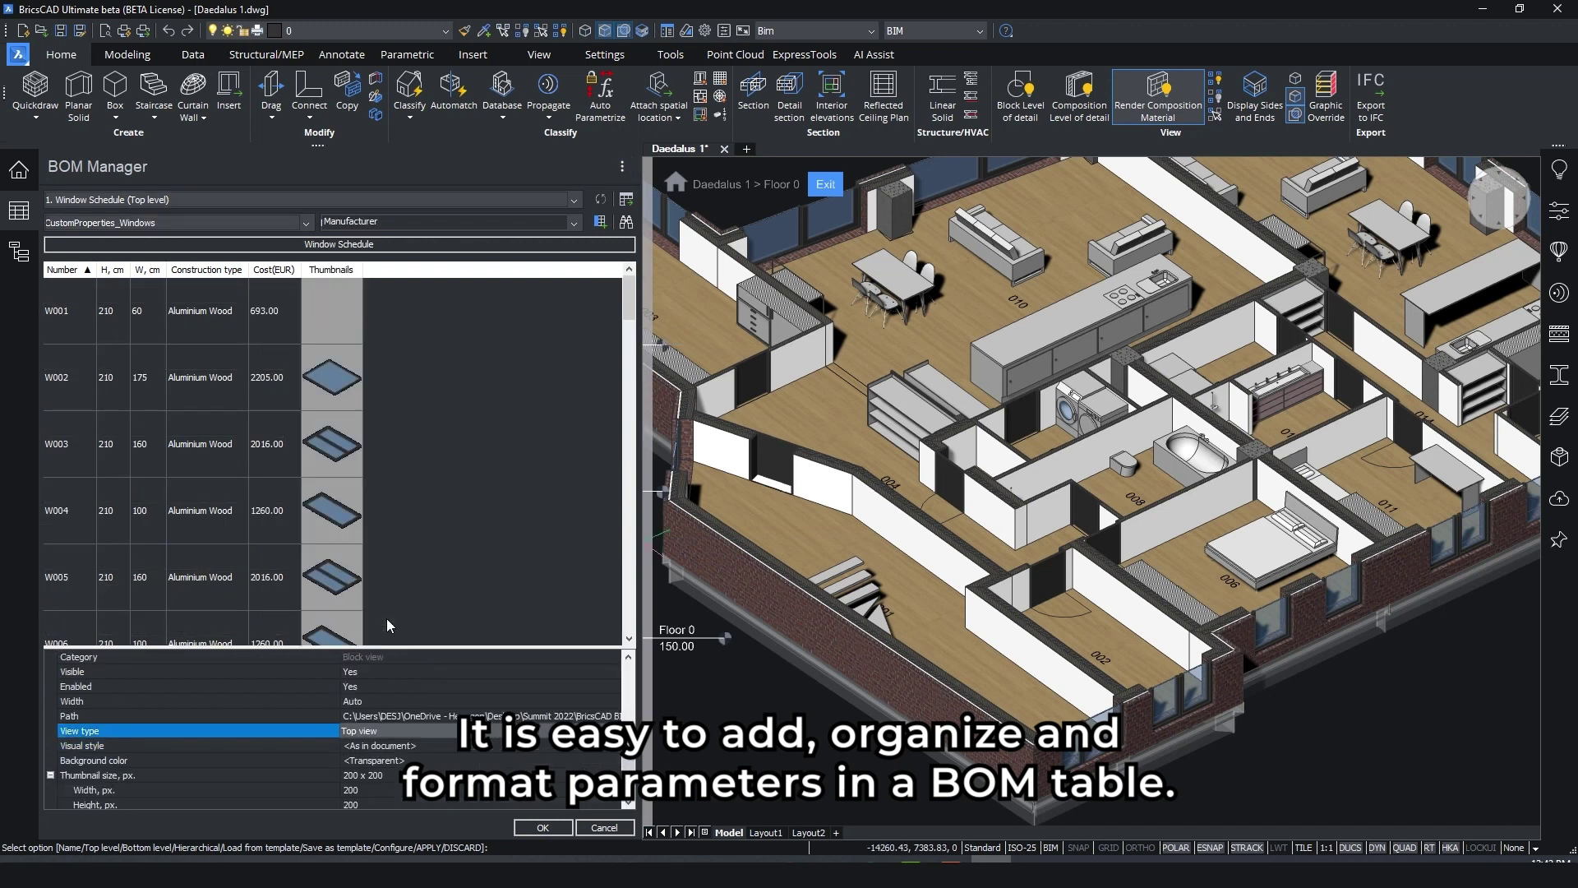
left_click(543, 829)
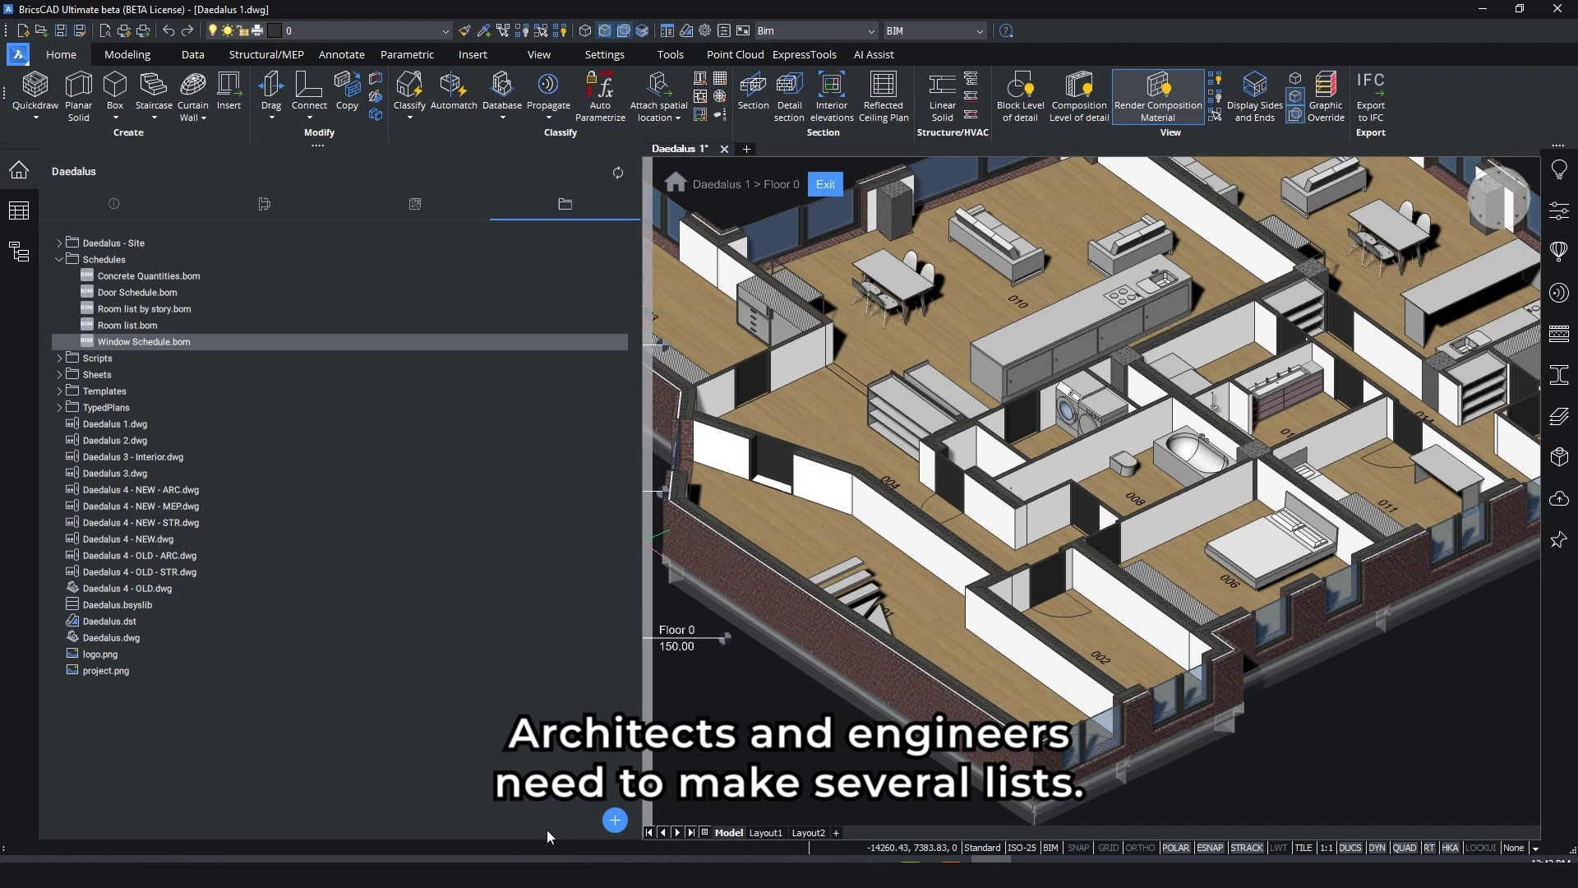
Step: Open the Door Schedule, look through its rows across all floors and close it
double_click(151, 296)
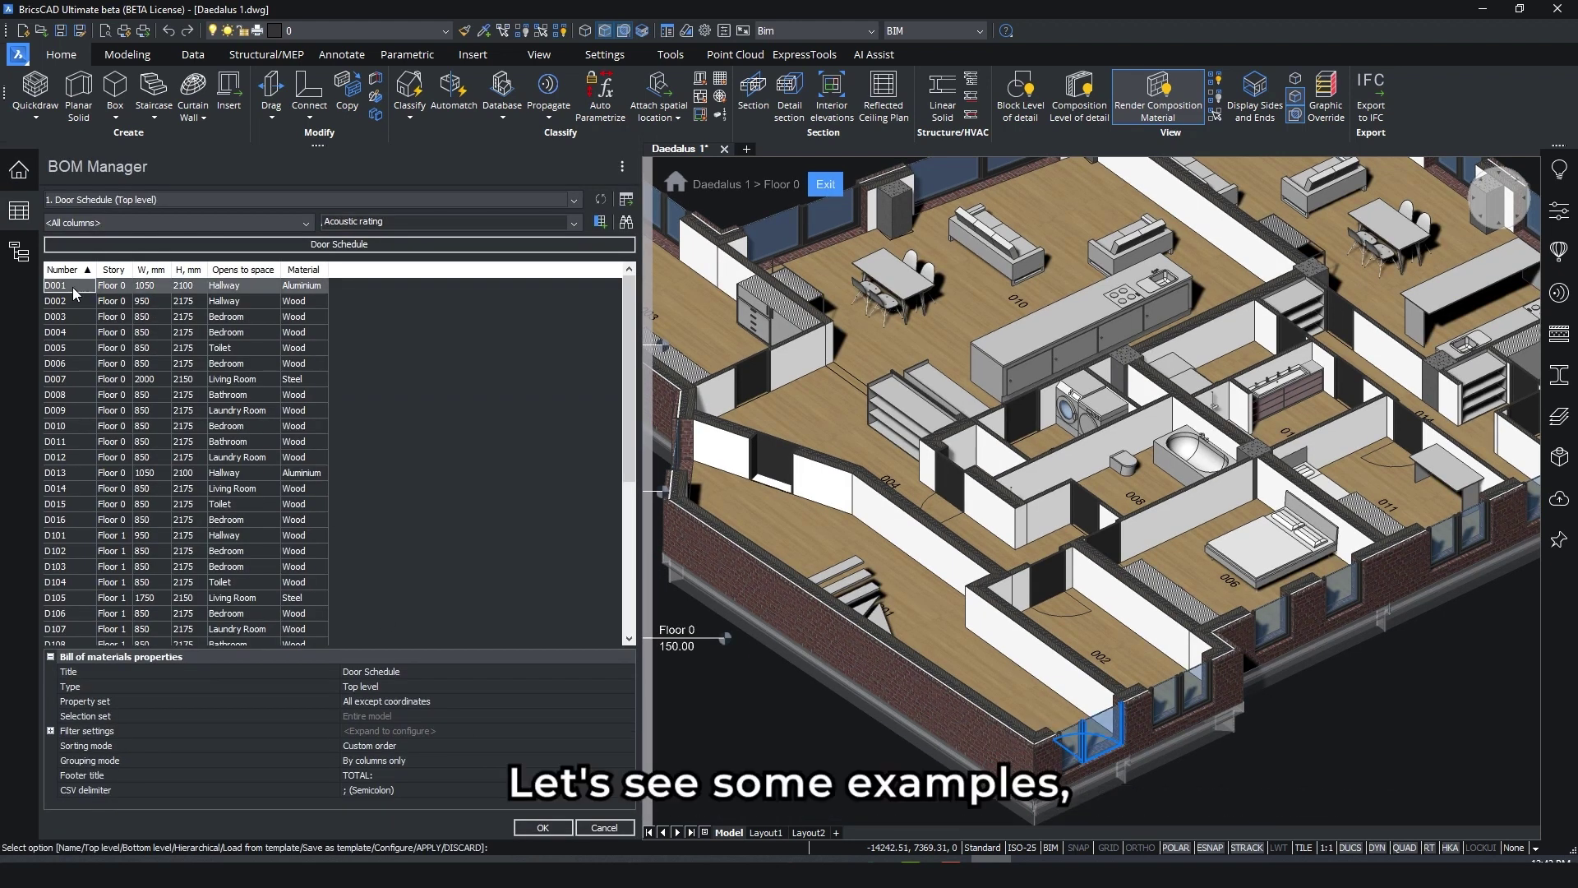
scroll(612, 321, "down", 6)
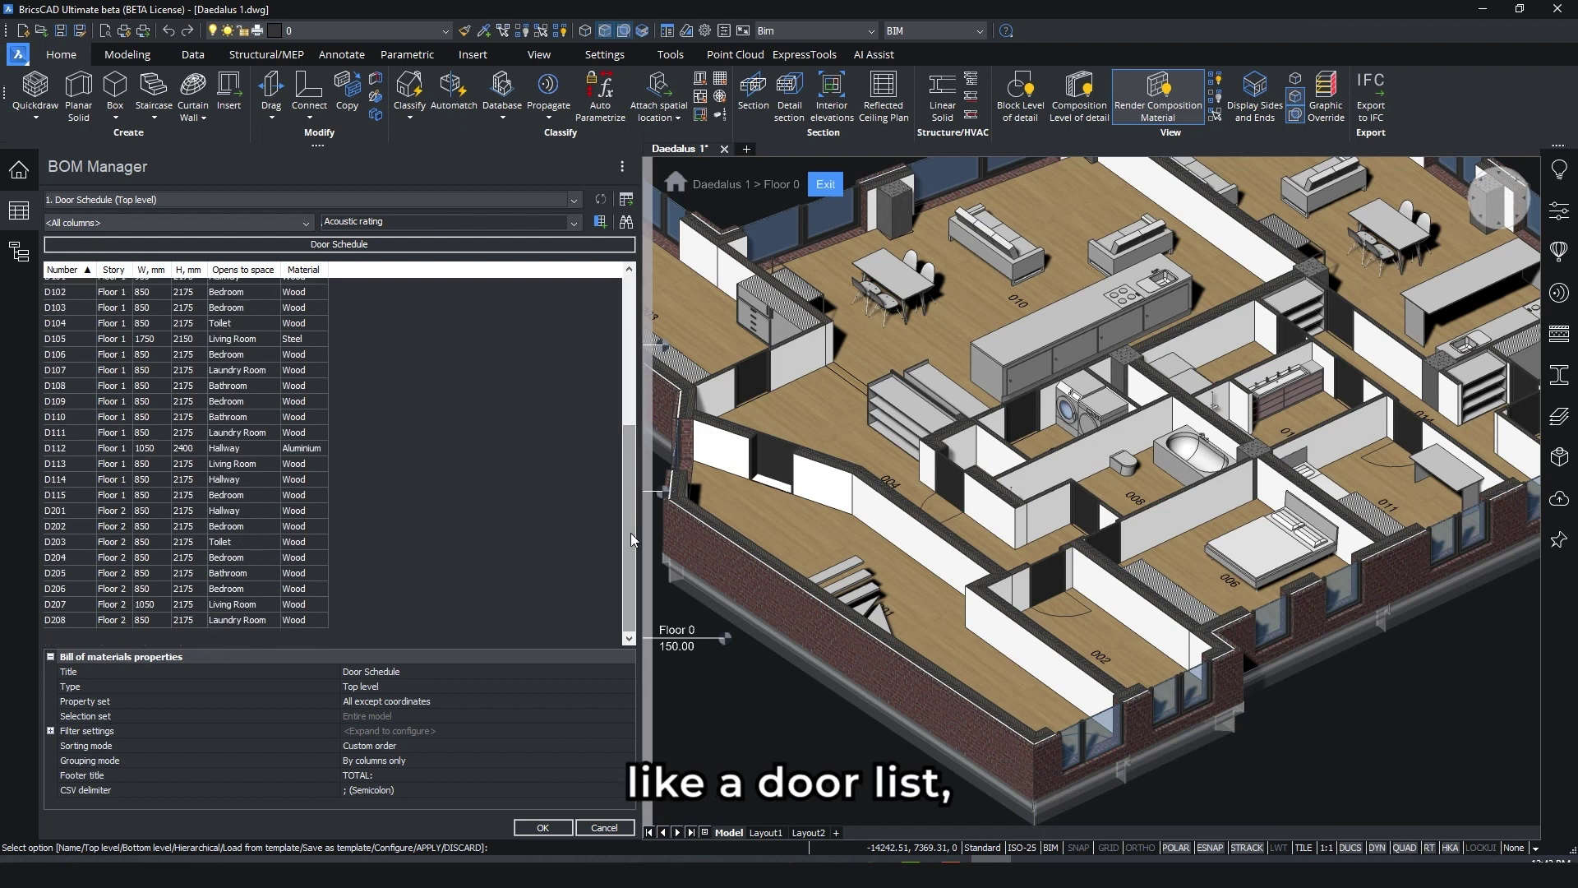
left_click(544, 828)
Step: Open the Room list schedule, review its rooms down to the total row and close it
double_click(155, 319)
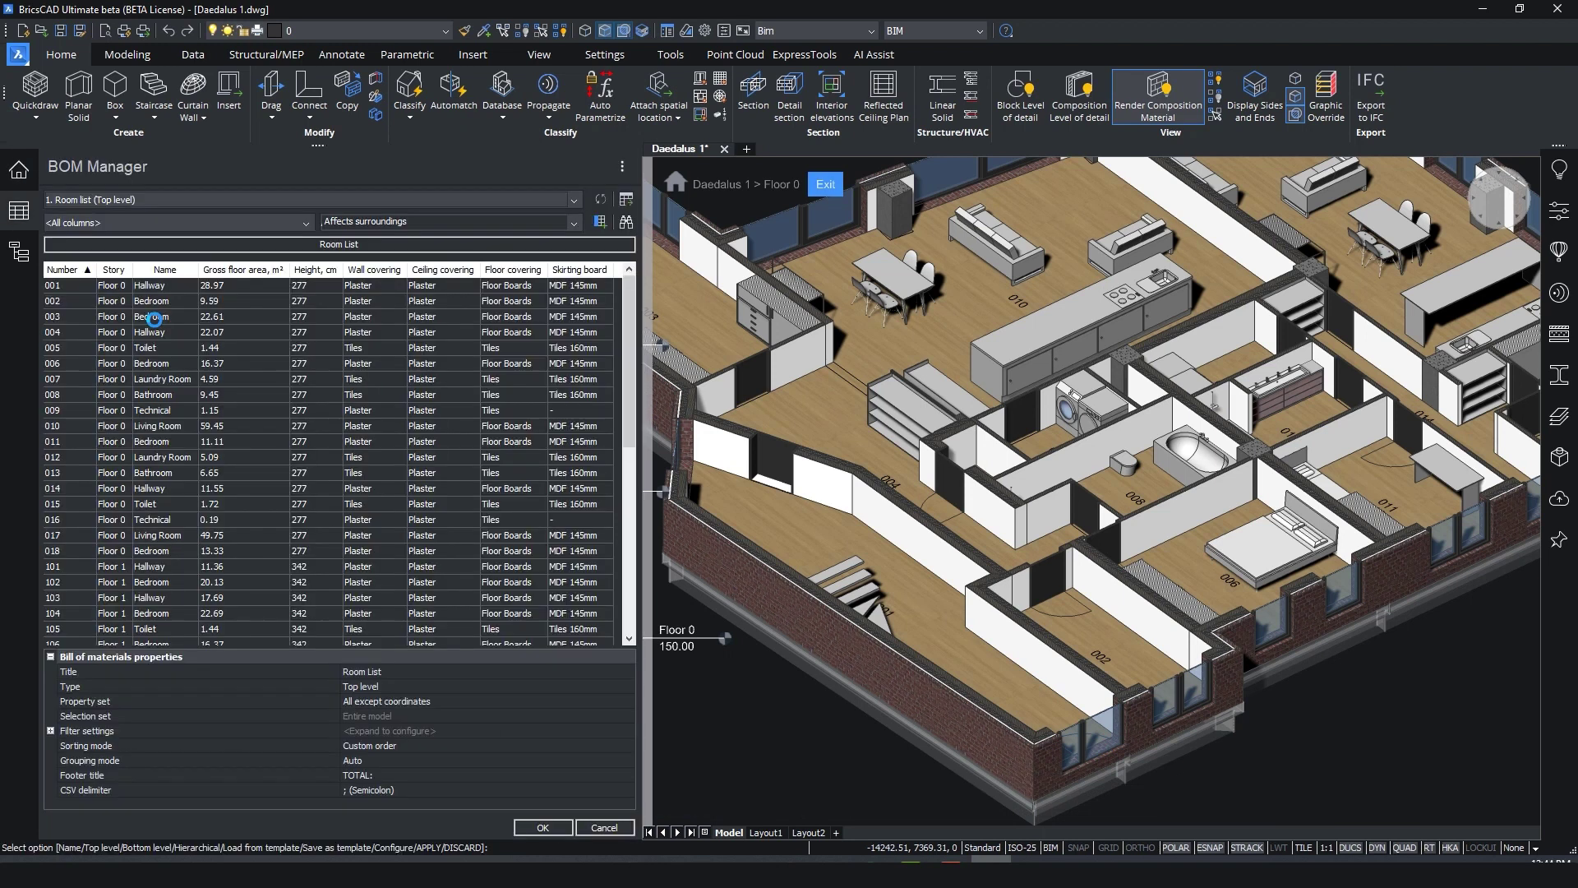
left_click_drag(629, 357, 620, 566)
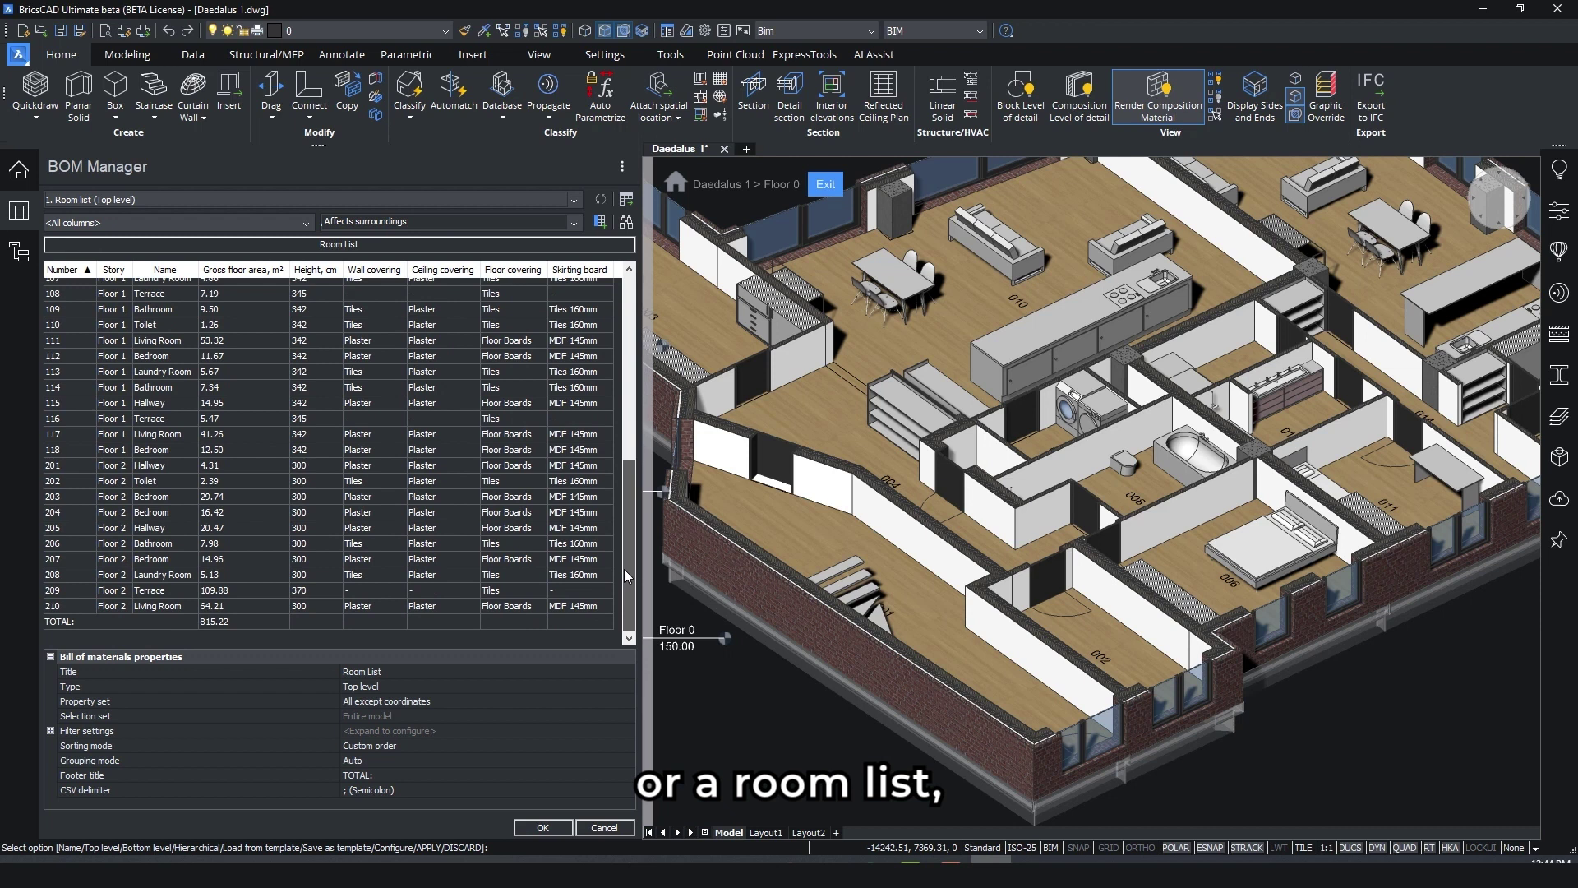
left_click(543, 828)
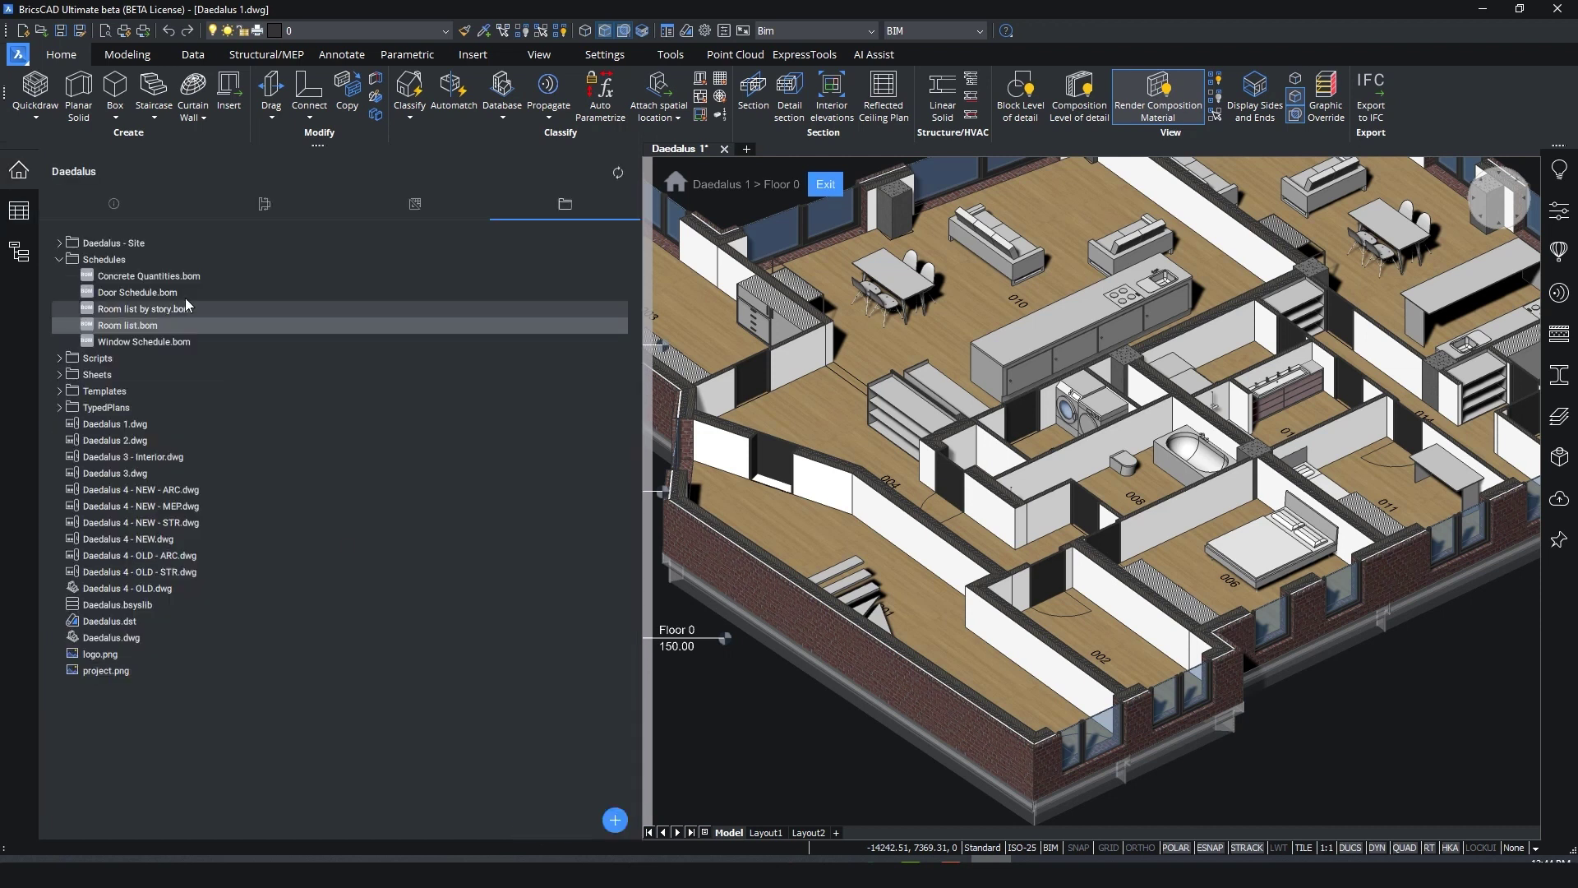
Step: Open the Concrete Quantities schedule and highlight each of its three materials in the model, then close it
double_click(148, 276)
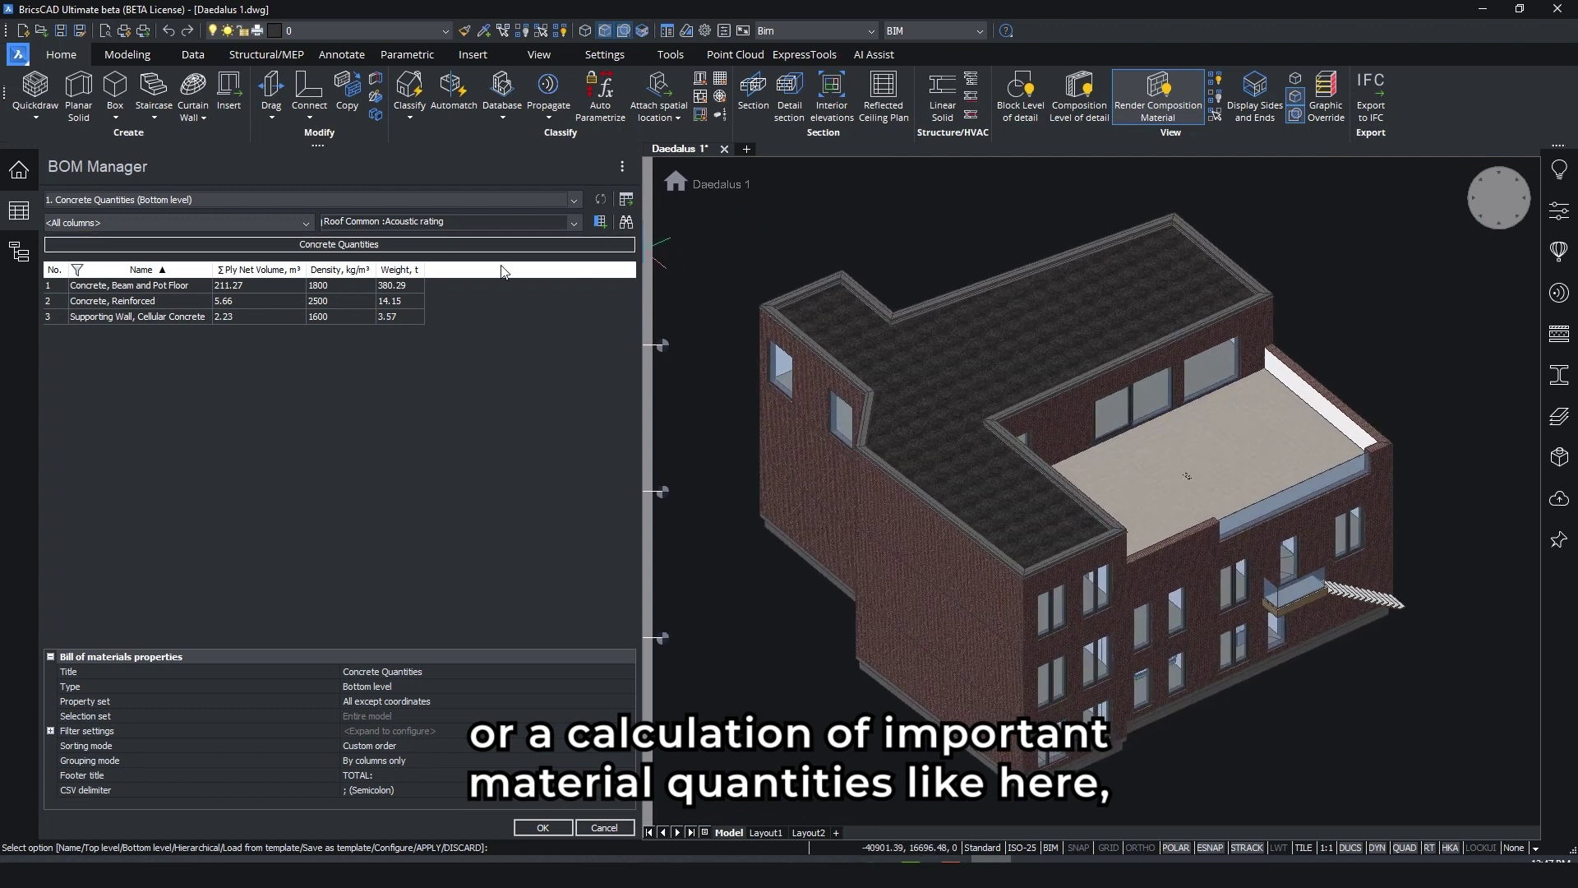
left_click(184, 287)
left_click(173, 301)
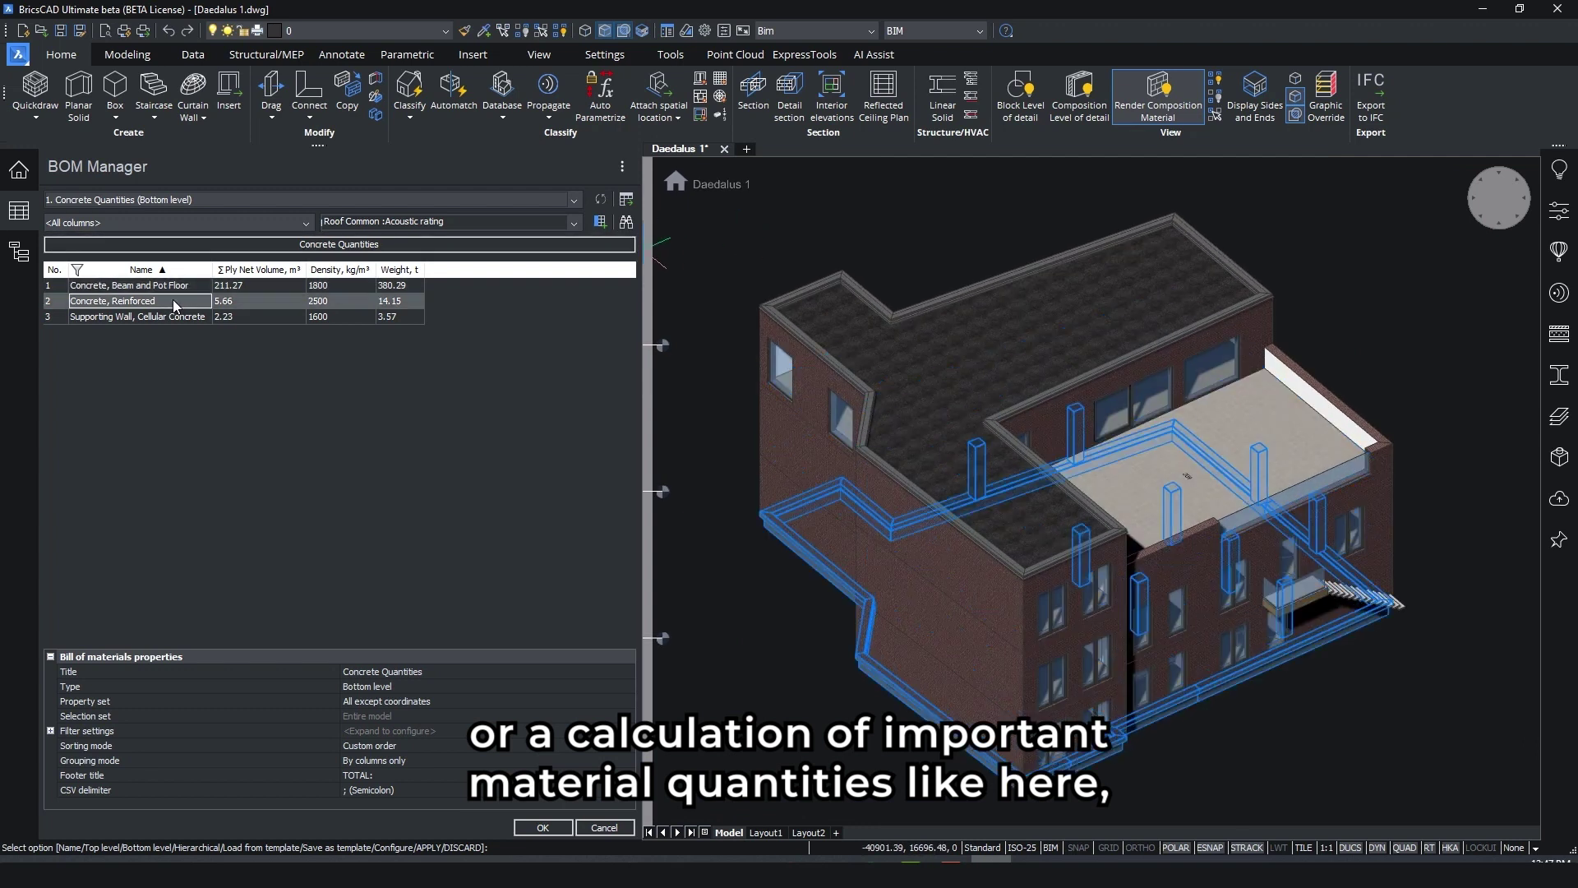
left_click(175, 318)
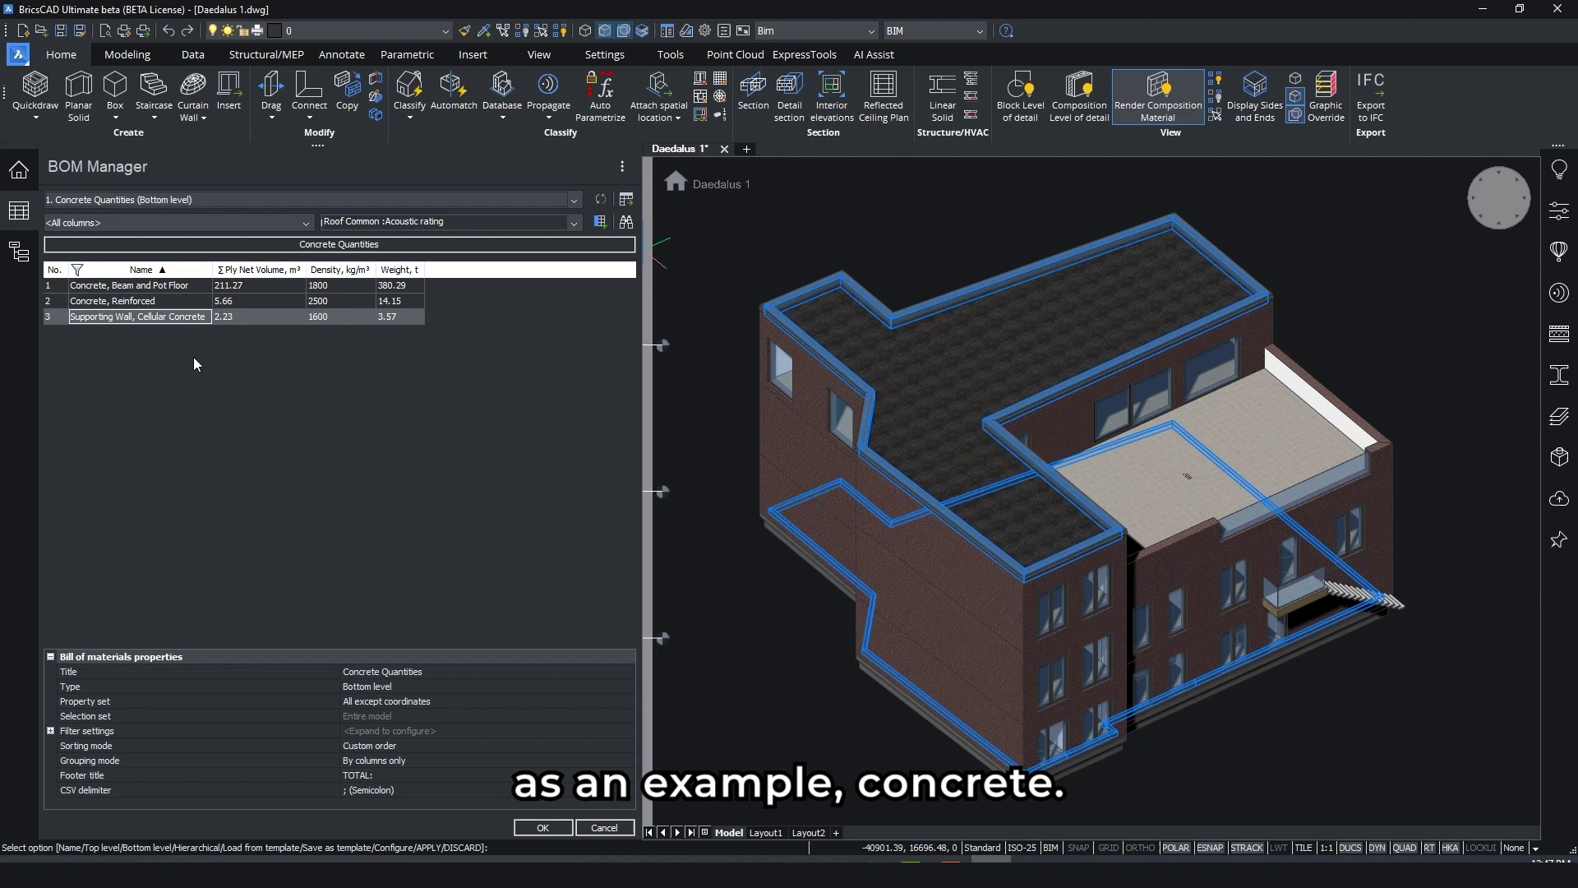
left_click(543, 827)
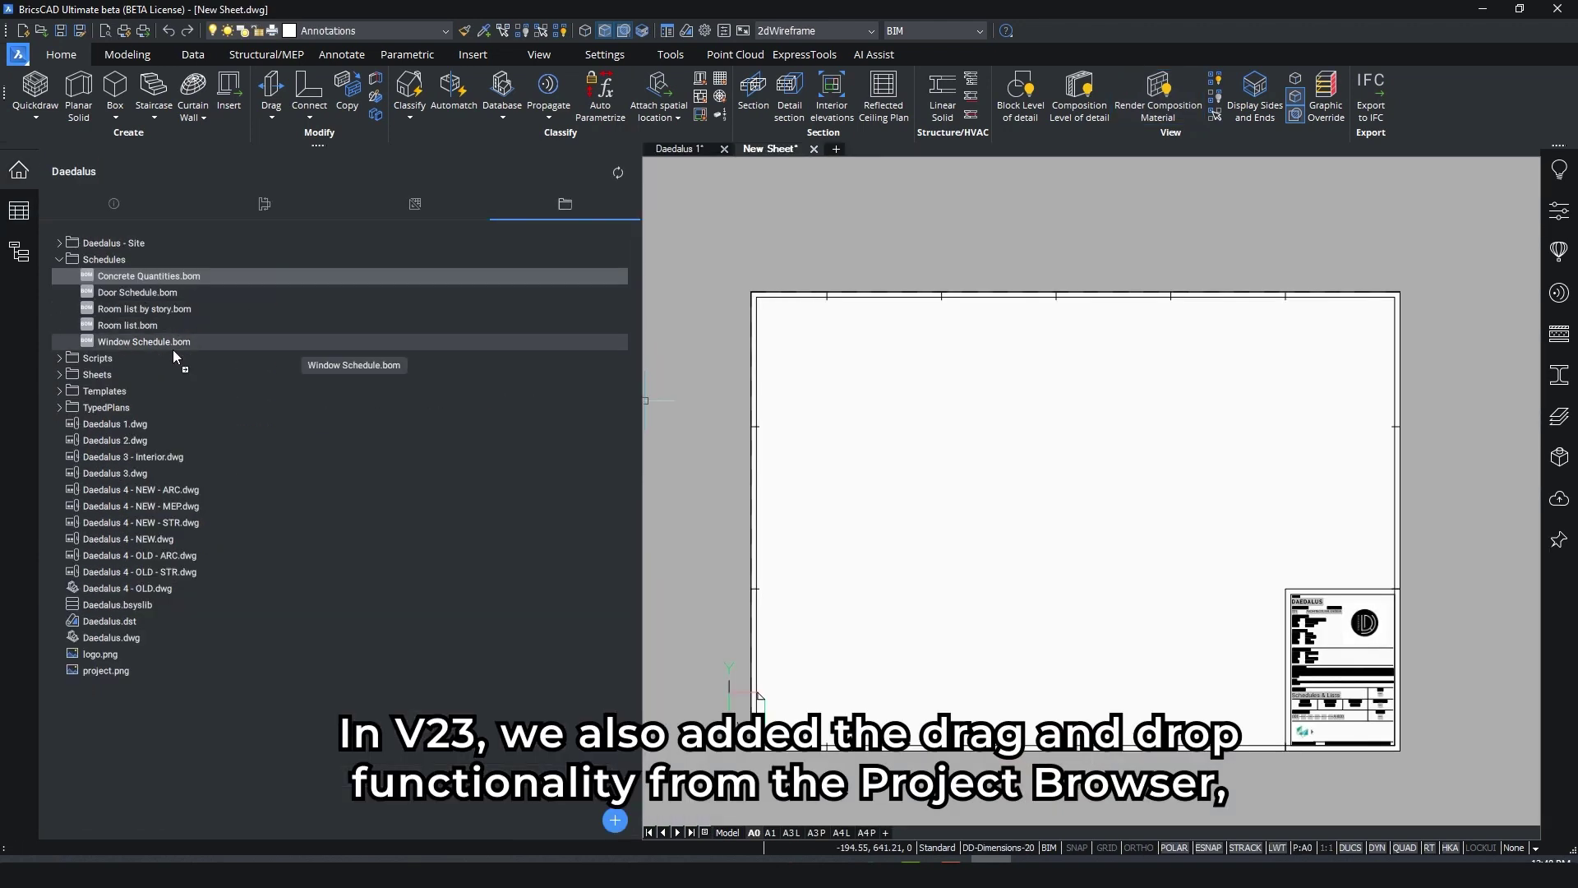
Step: Place the Window Schedule from the project files as a table in the upper-left corner of the new A0 sheet
left_click_drag(173, 346, 758, 312)
left_click(768, 308)
scroll(771, 309, "up", 4)
middle_click_drag(1155, 368, 1032, 348)
Step: Place the Door Schedule beside the Window Schedule table and the Room list beside the Door Schedule on the sheet
left_click_drag(155, 293, 944, 286)
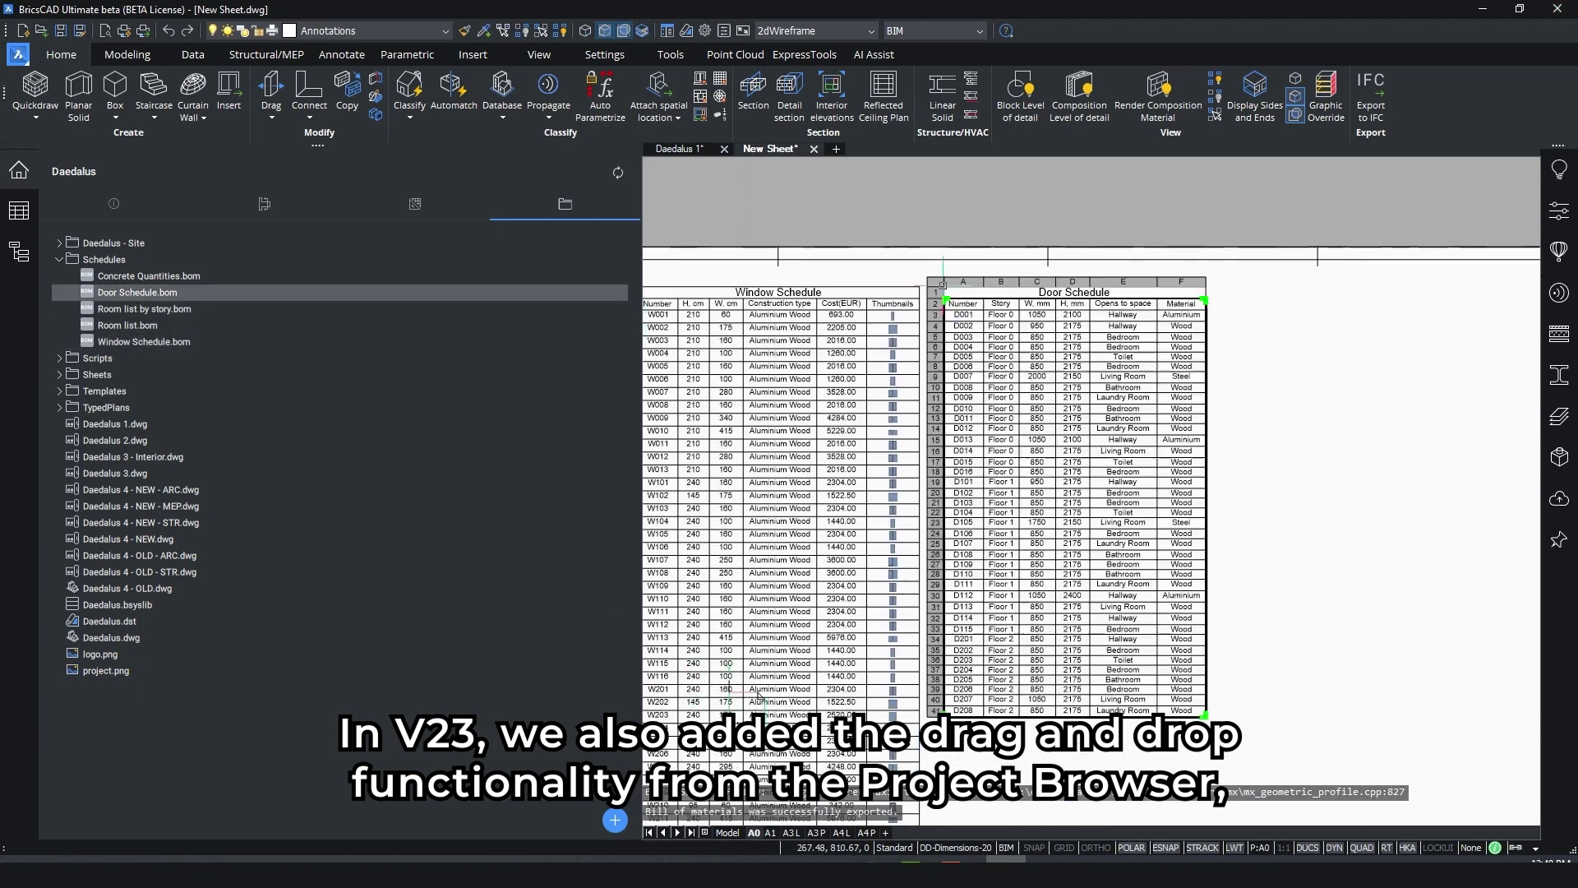
left_click(1273, 420)
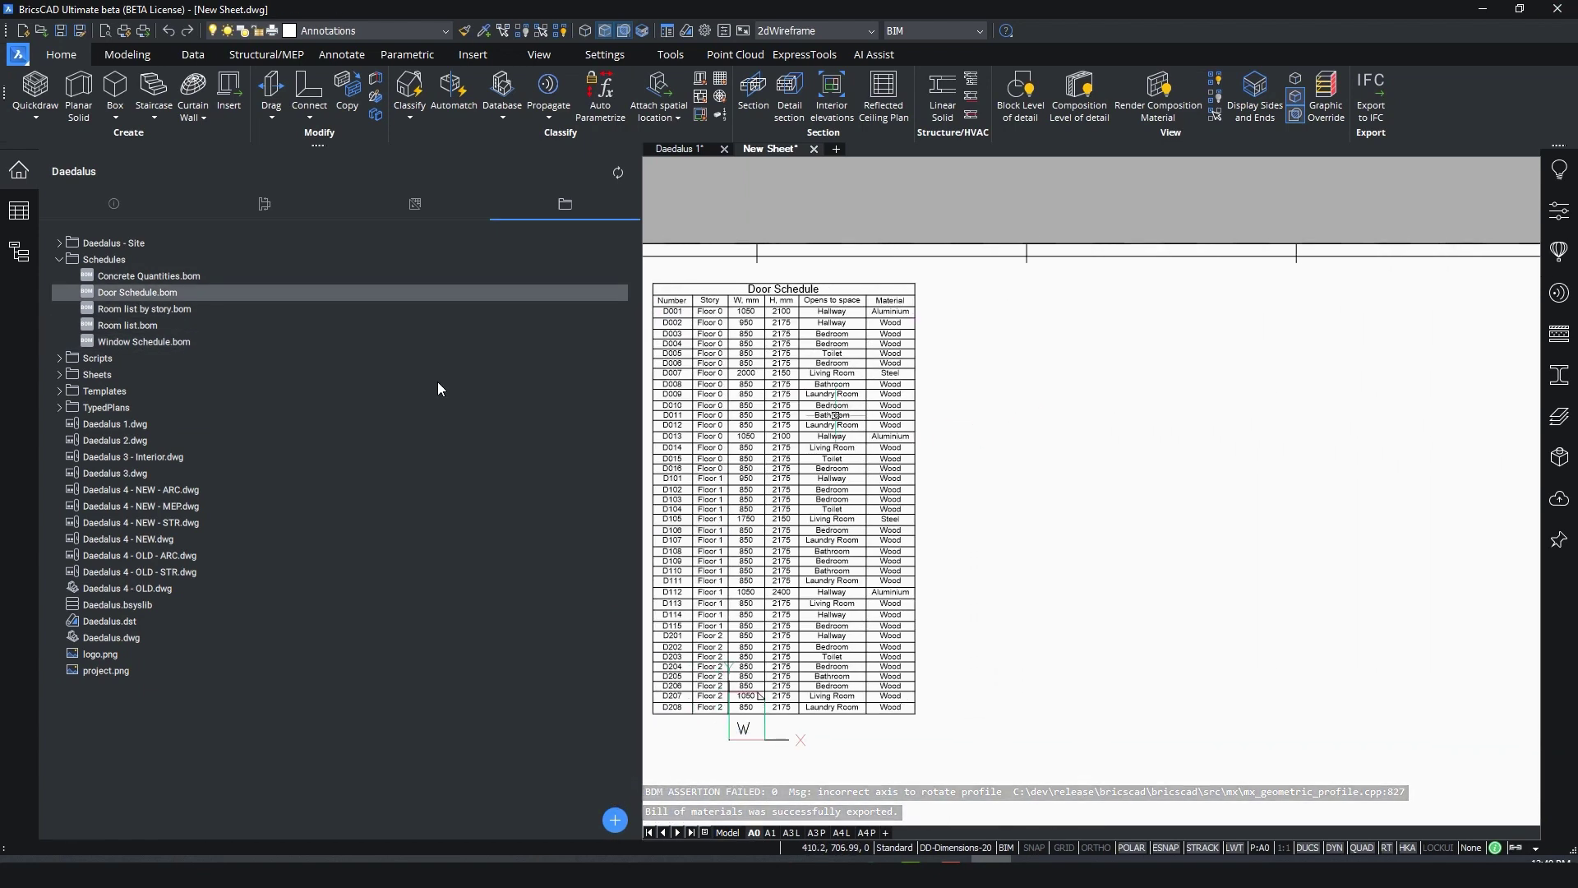
left_click_drag(128, 325, 933, 285)
scroll(984, 299, "down", 2)
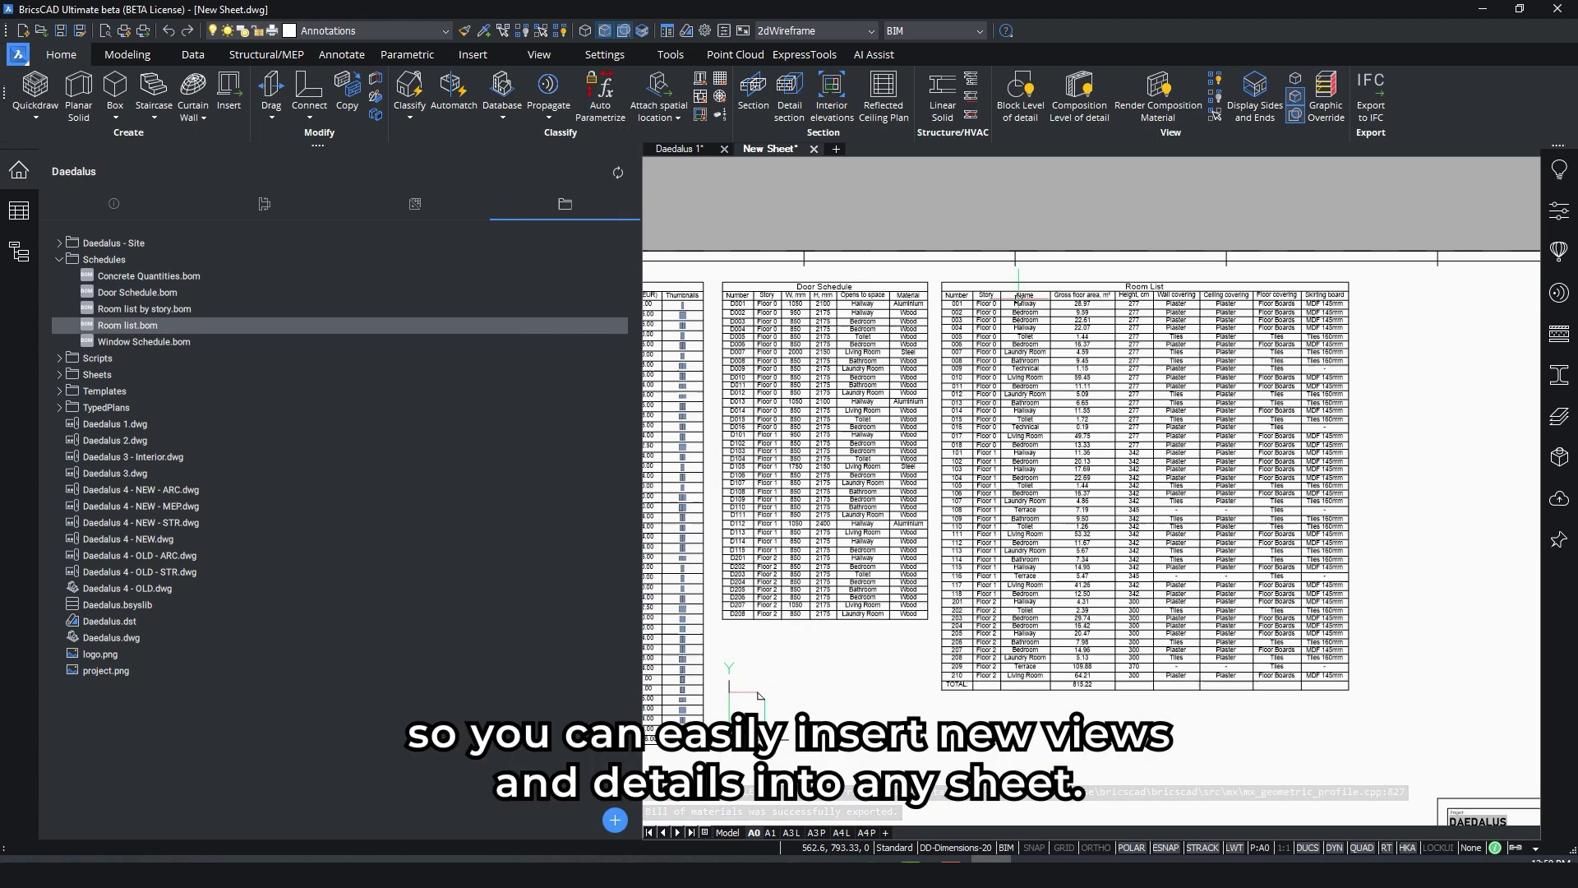
middle_click_drag(882, 536, 1087, 393)
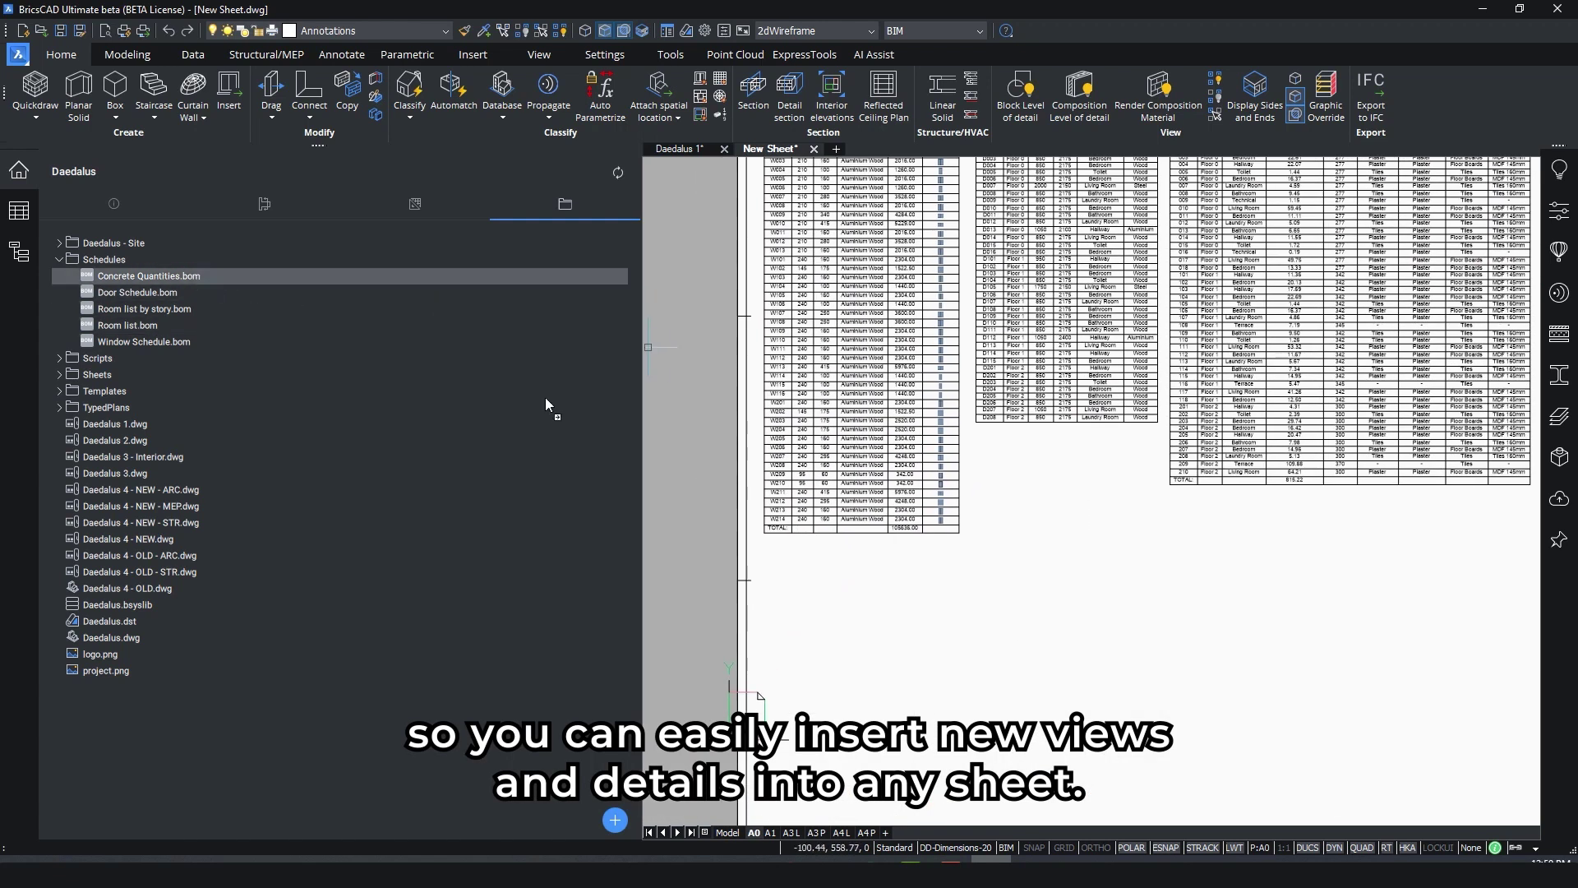